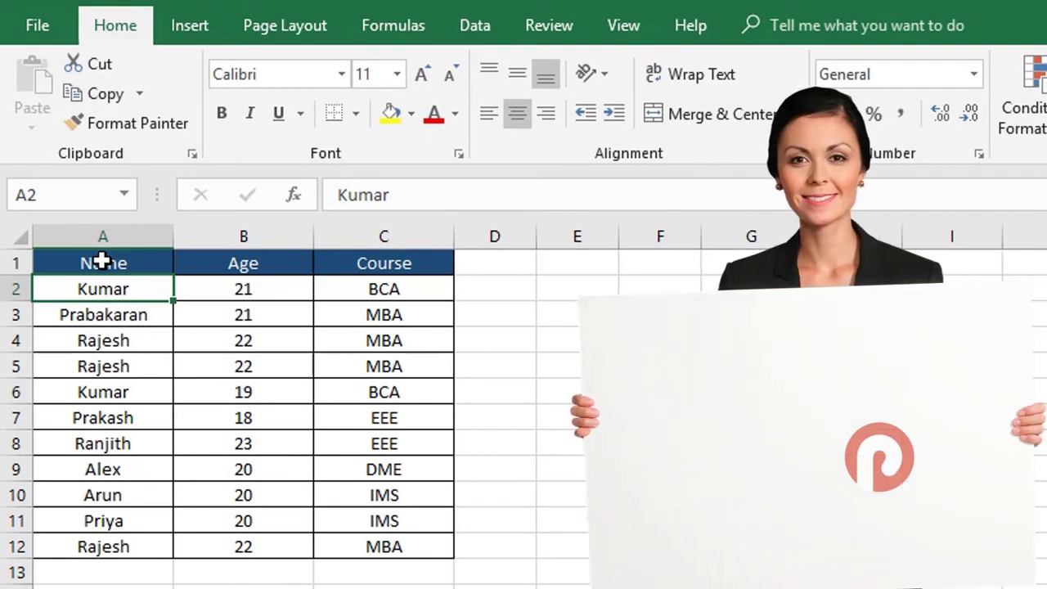
- Select the student data A2:C12 and bring up the Highlight Cells Rules options
left_click_drag(83, 284, 354, 303)
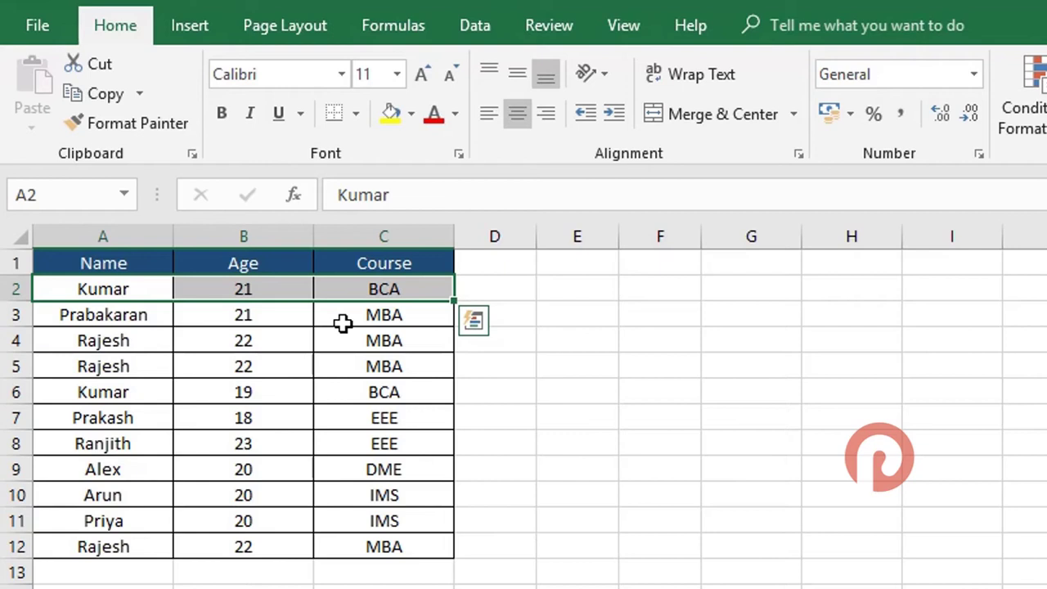
left_click(344, 319)
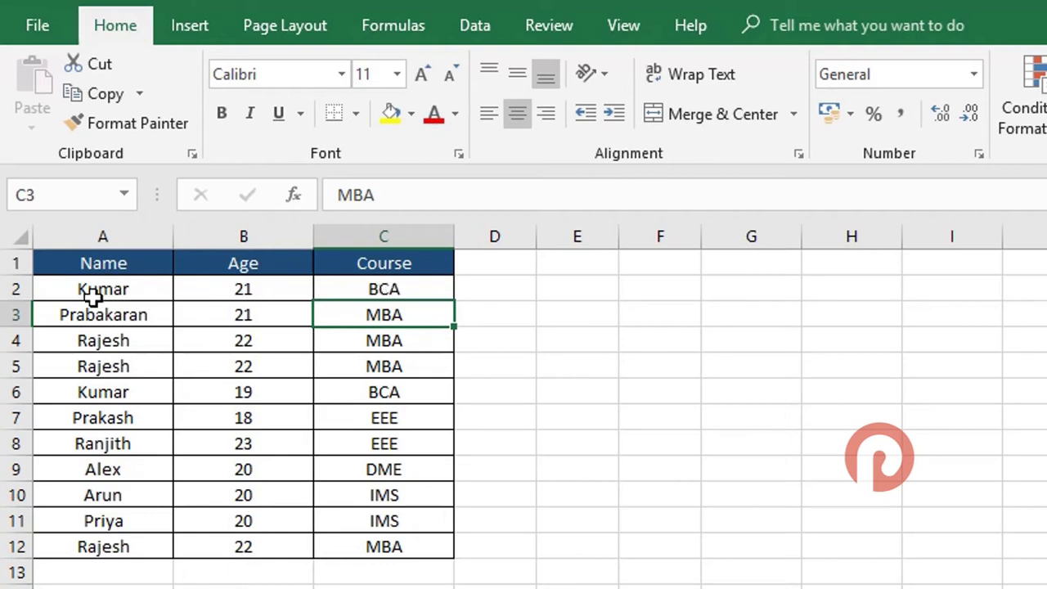
left_click_drag(92, 296, 385, 548)
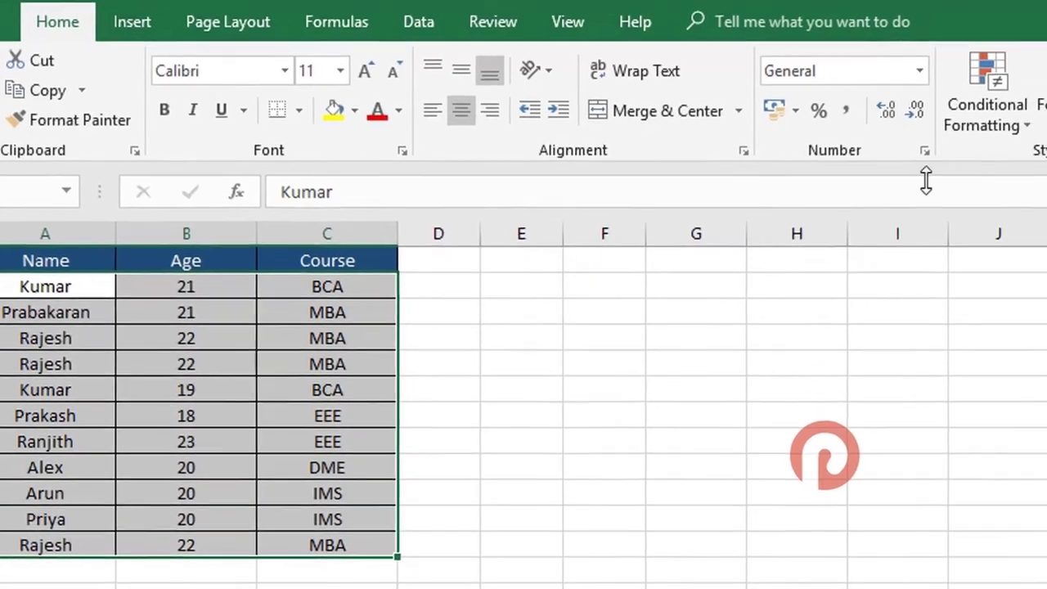
left_click(1022, 114)
- Preview Duplicate Values highlighting, cancel it without applying, and reselect A2:C12
mouse_move(530, 141)
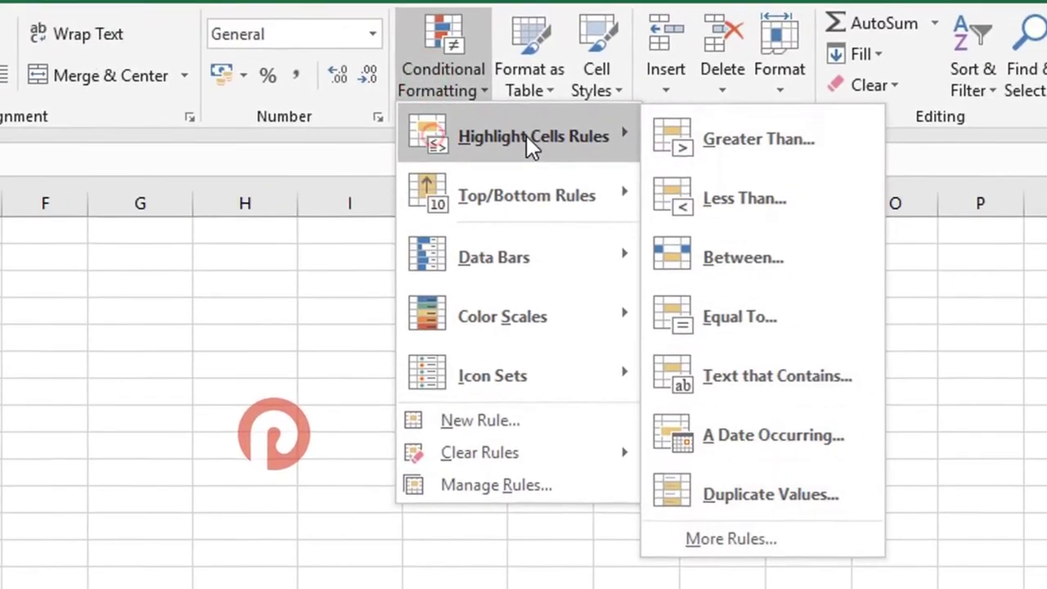
left_click(757, 494)
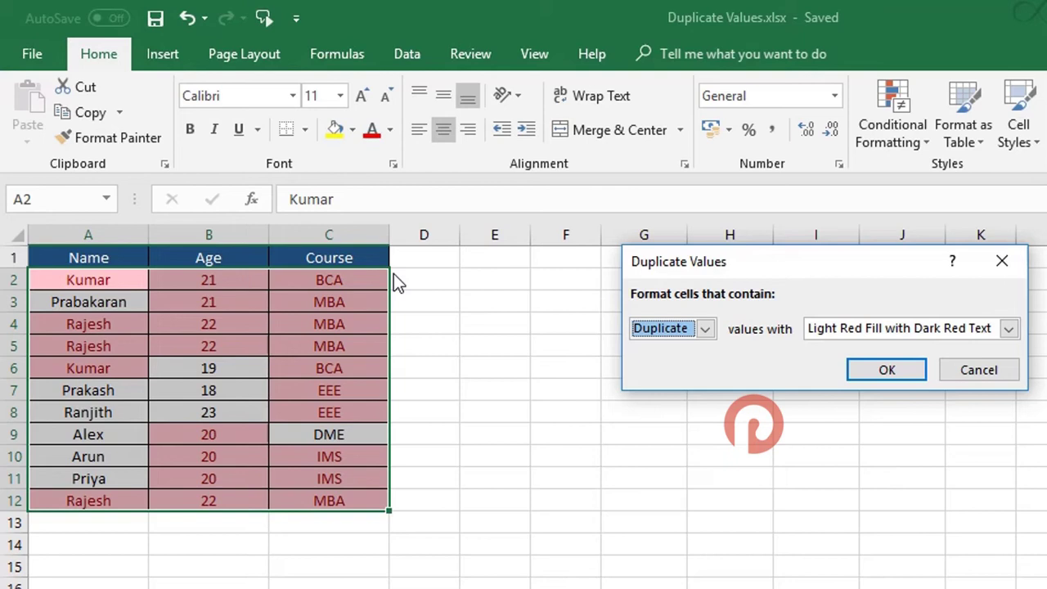
left_click_drag(723, 267, 627, 263)
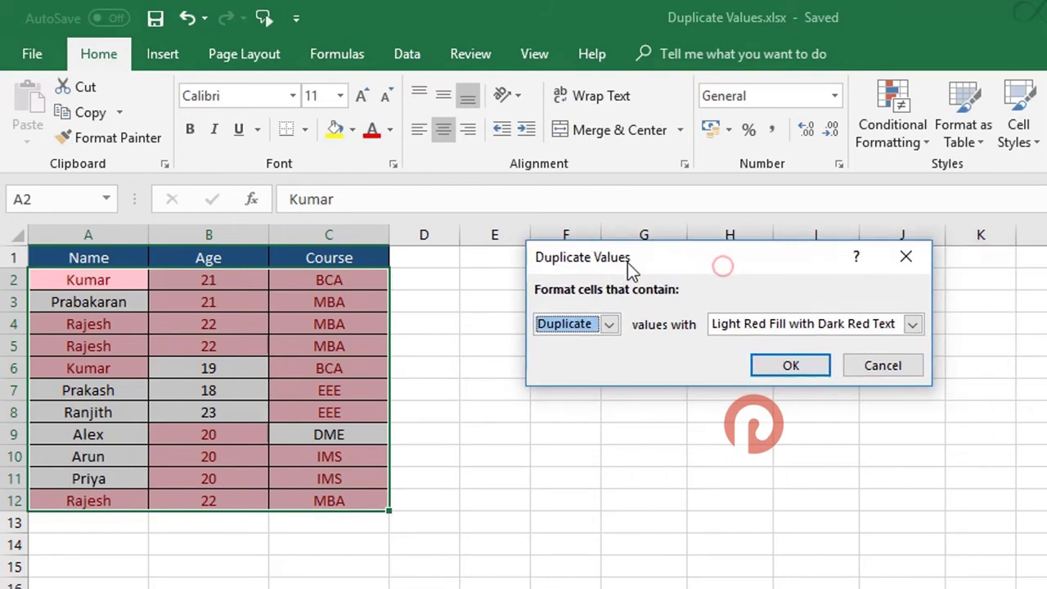
left_click(870, 361)
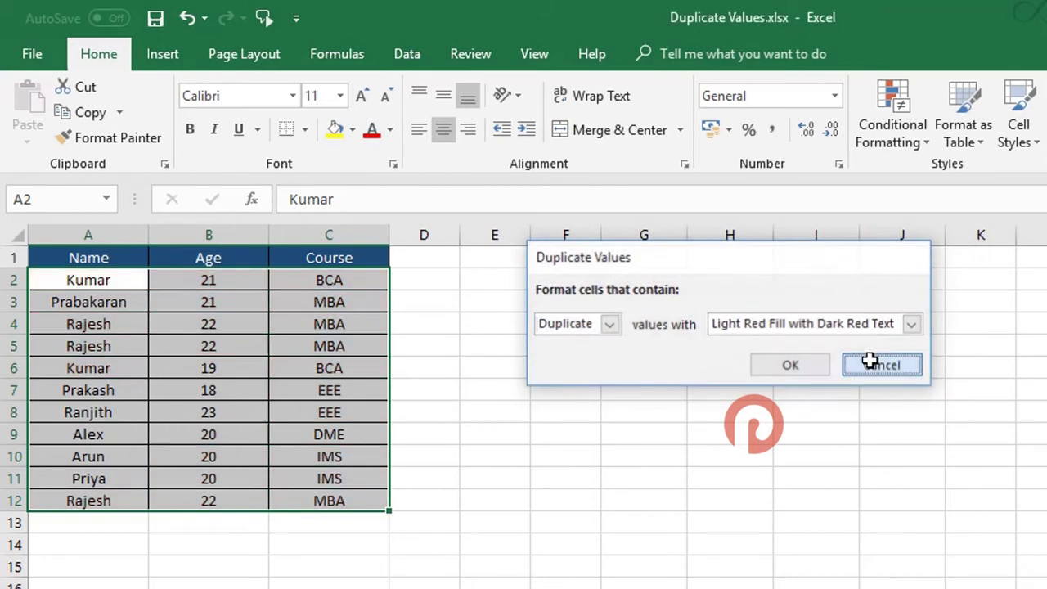
left_click_drag(82, 280, 295, 492)
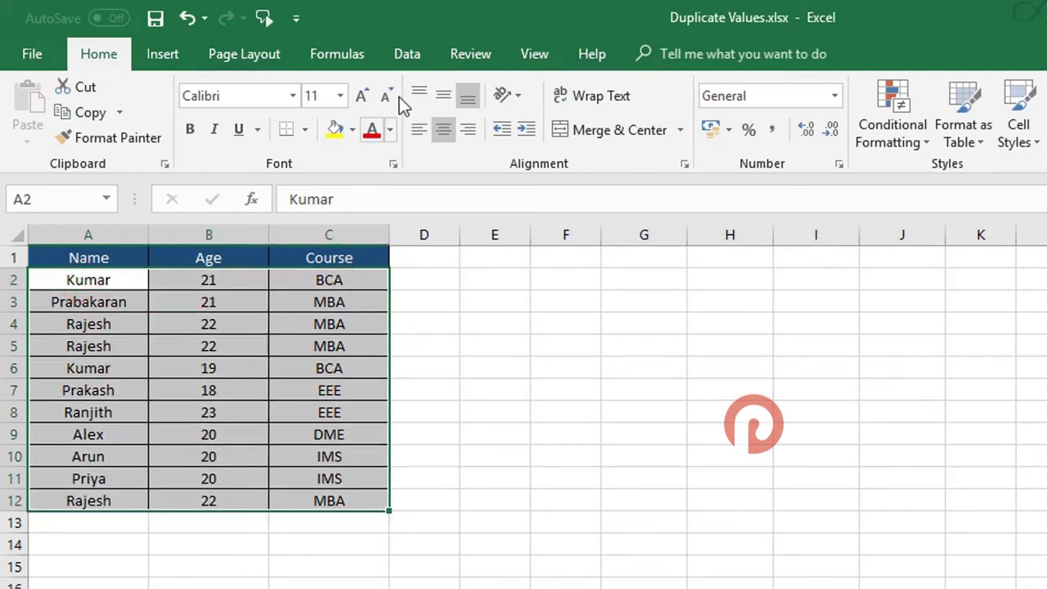
- Run Remove Duplicates across Name, Age and Course, deleting the two repeated Rajesh rows
left_click(409, 49)
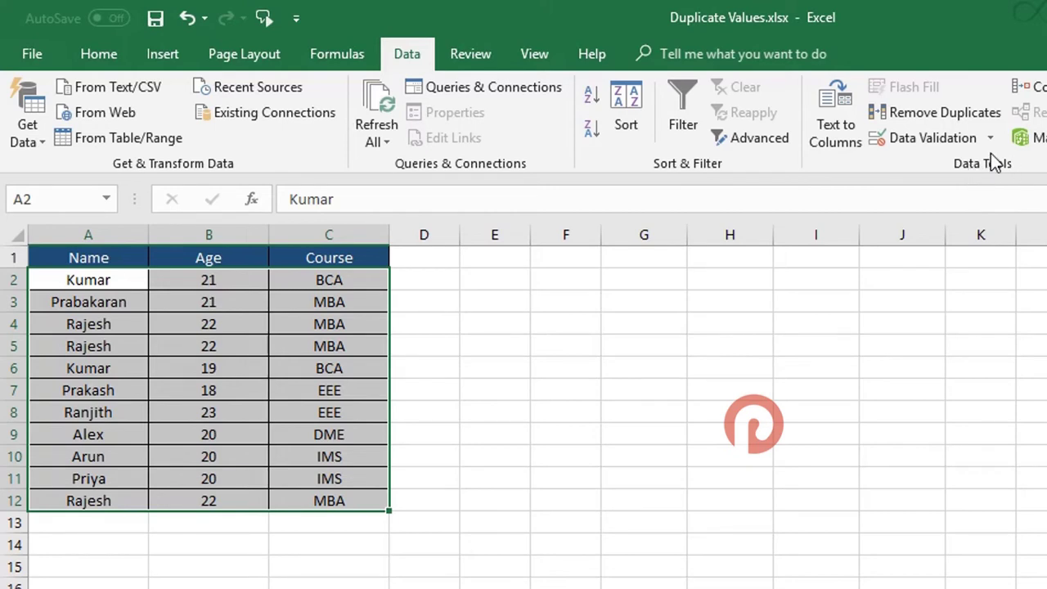
left_click(961, 112)
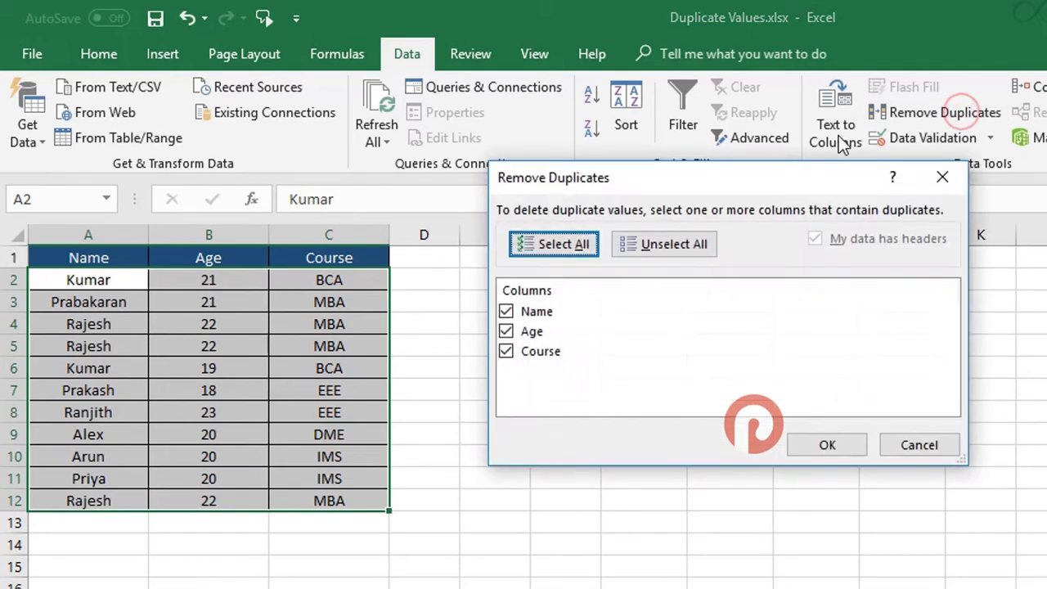
left_click_drag(732, 187, 726, 278)
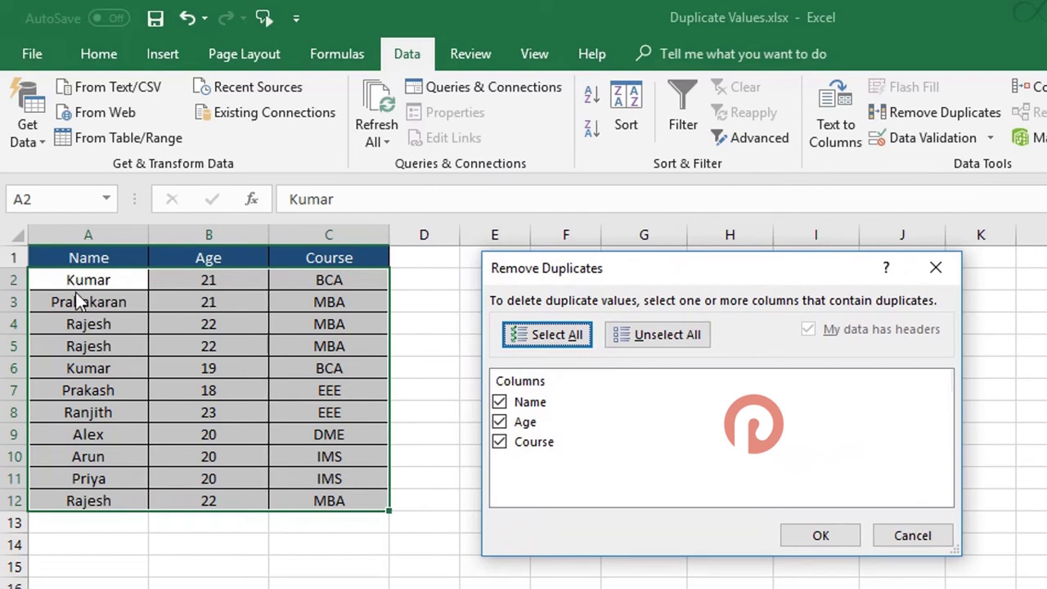
left_click(507, 402)
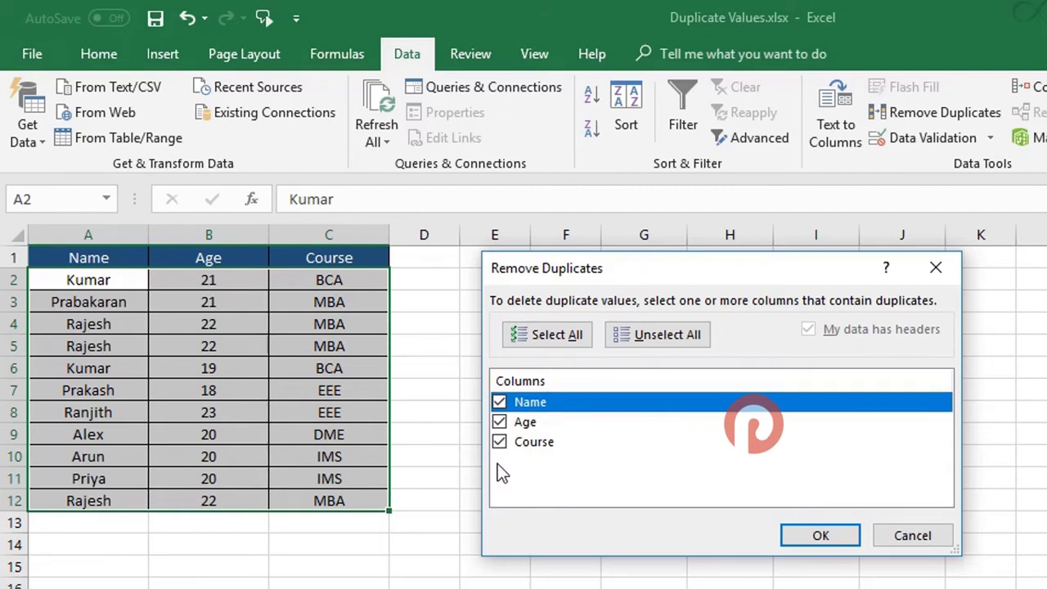
left_click(821, 538)
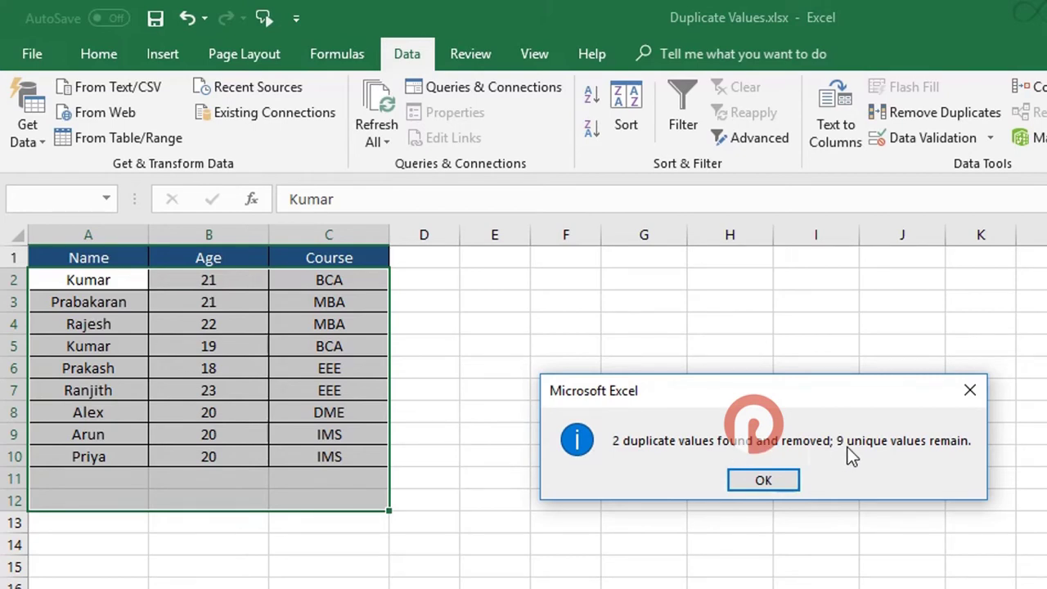
- Undo the removal and run Remove Duplicates on all three columns again
left_click(775, 479)
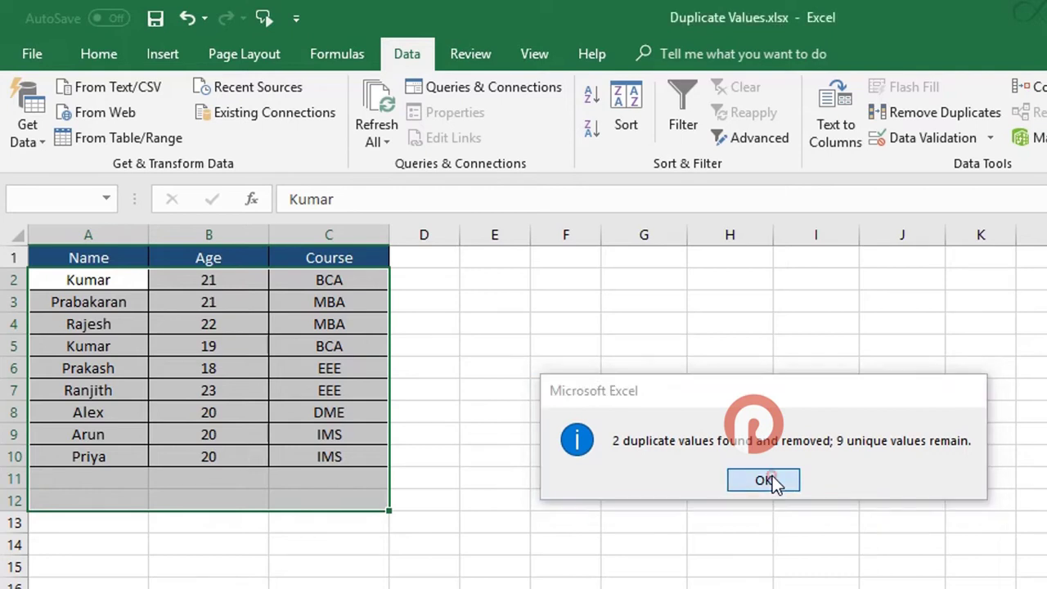
left_click(186, 18)
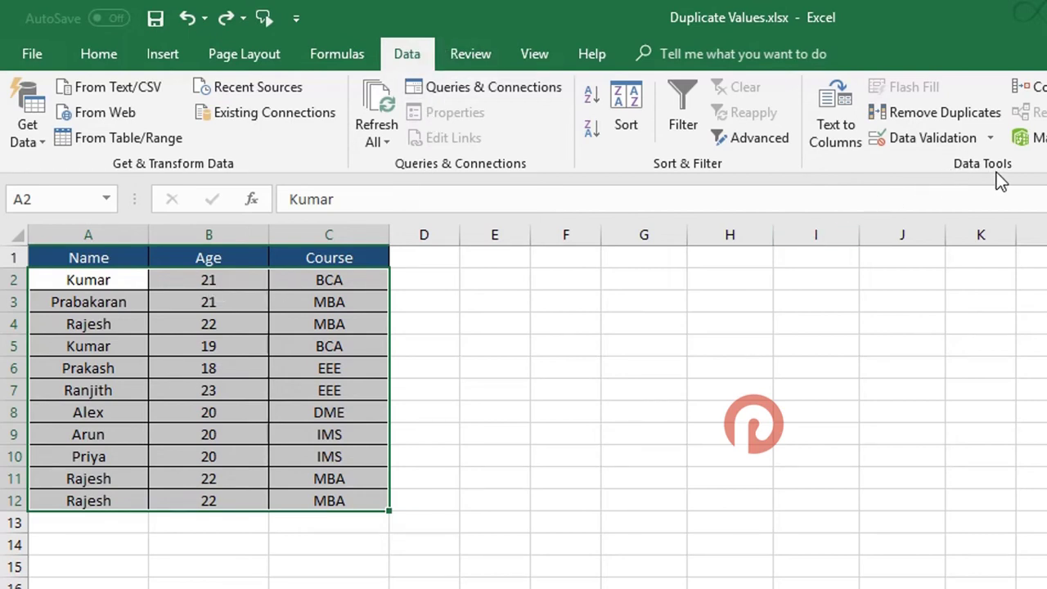
left_click(903, 112)
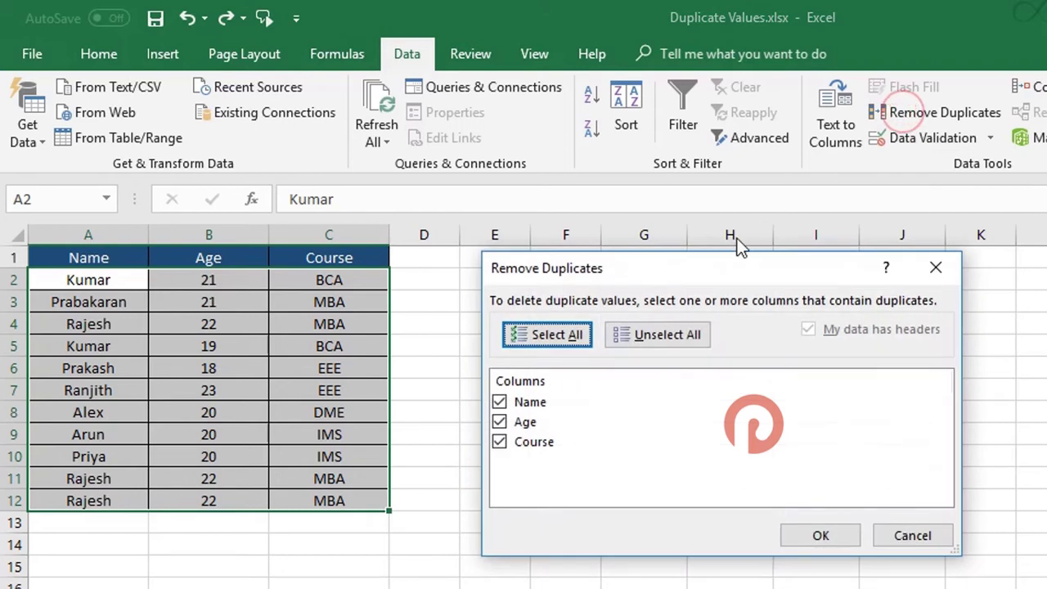
left_click_drag(716, 271, 668, 276)
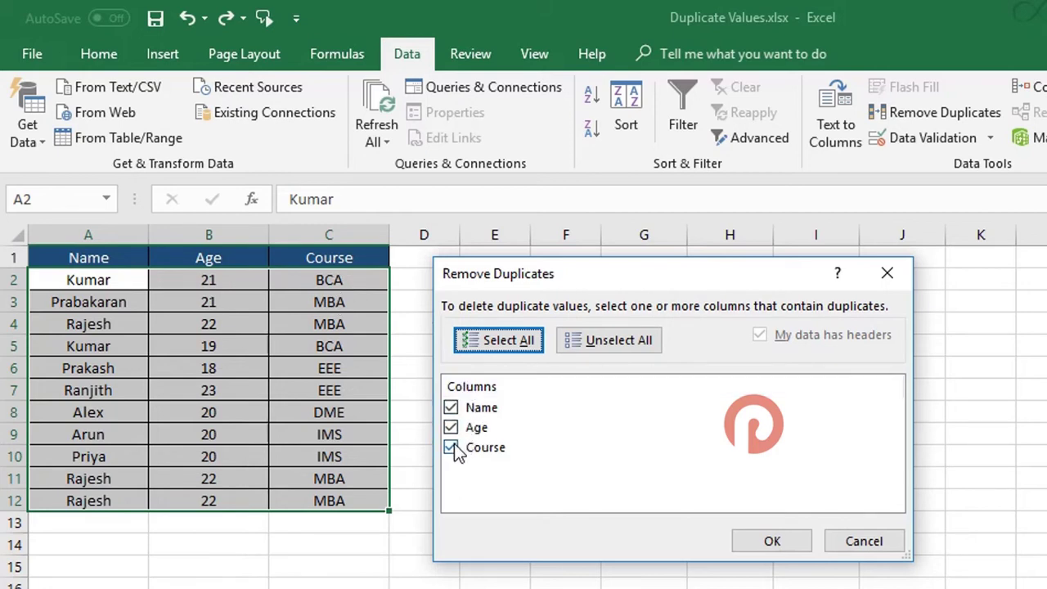
left_click(767, 541)
- Close the notice and undo, restoring the Rajesh 22 MBA rows 11–12
left_click(753, 481)
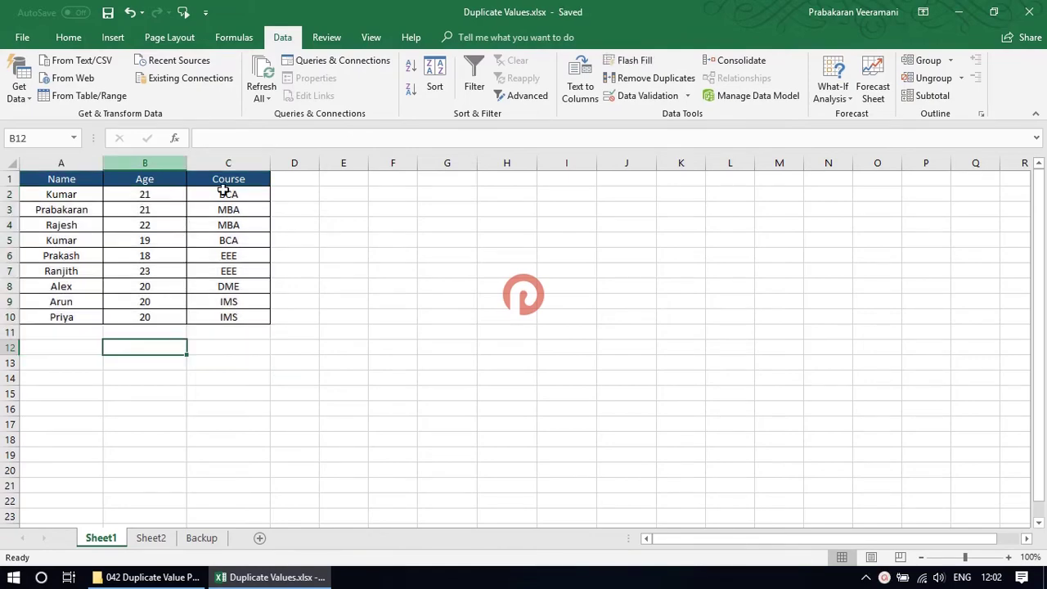
left_click(130, 13)
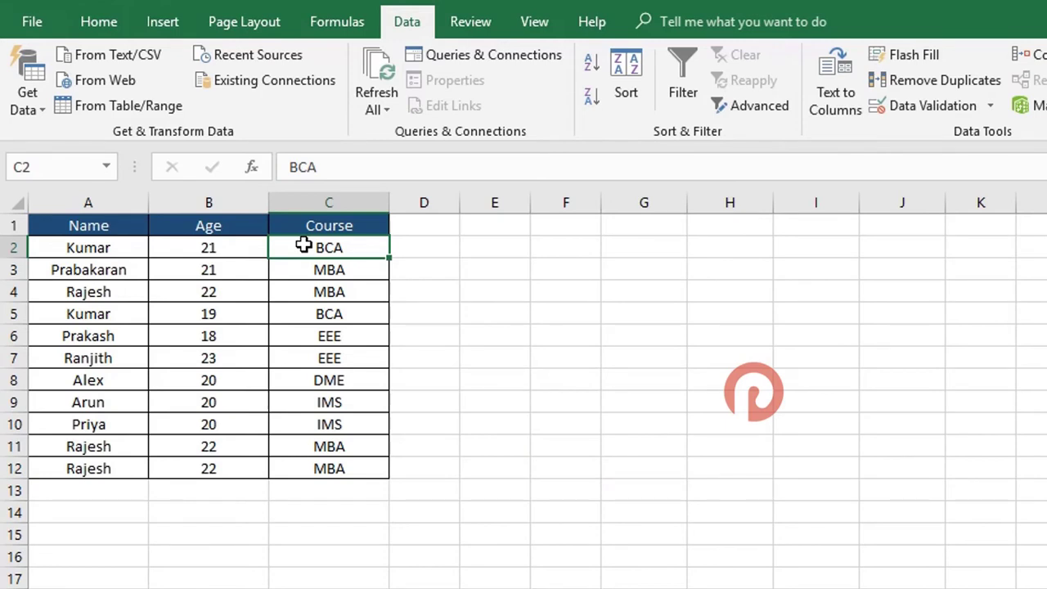
- Start =countifs($A$2:$A$12,A2, in D2 with the absolute Name range
left_click(432, 245)
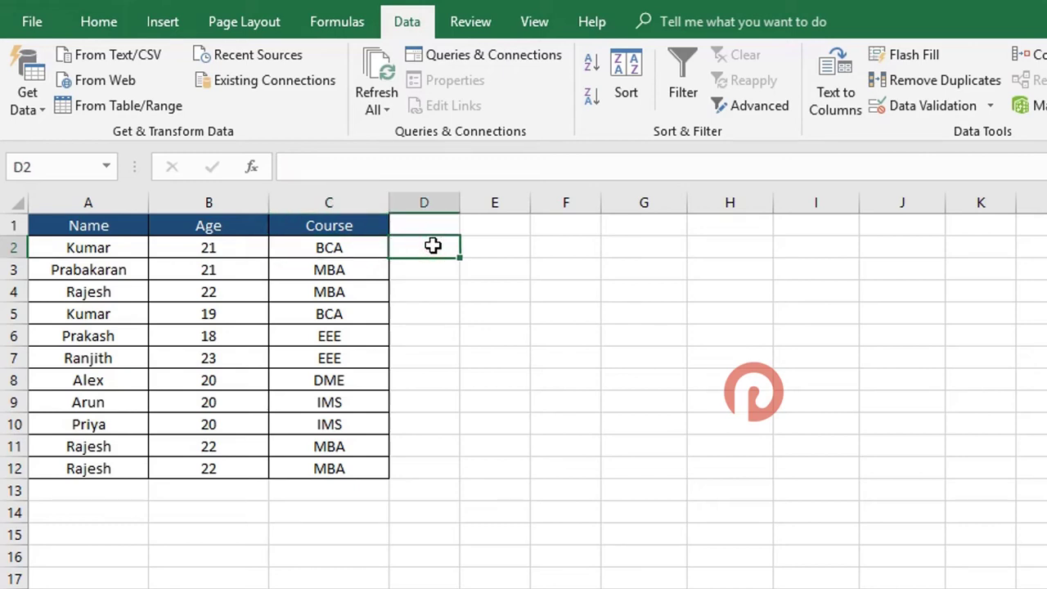
type("=countifs")
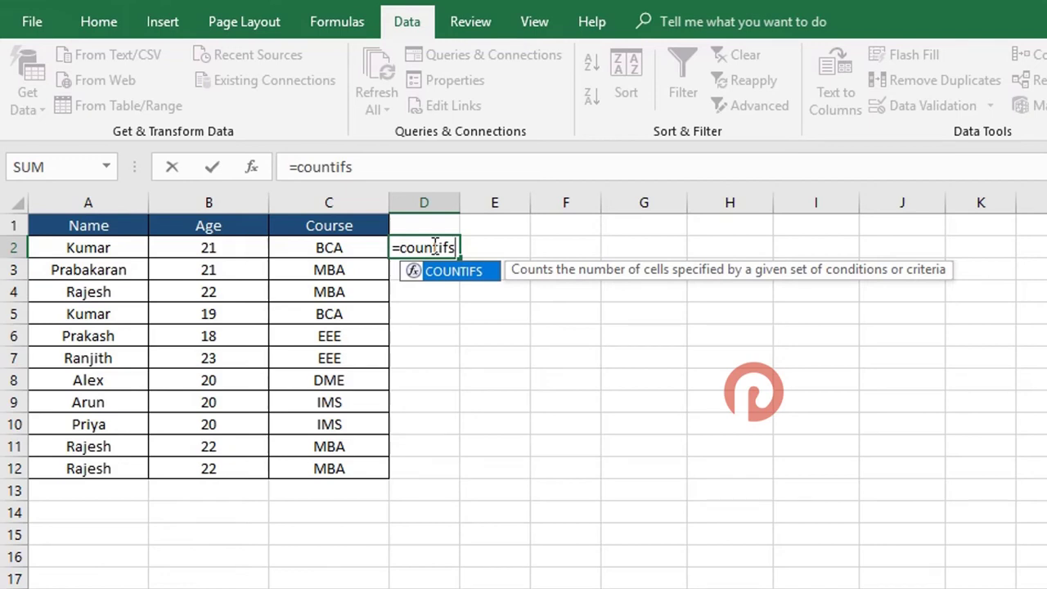
type("(")
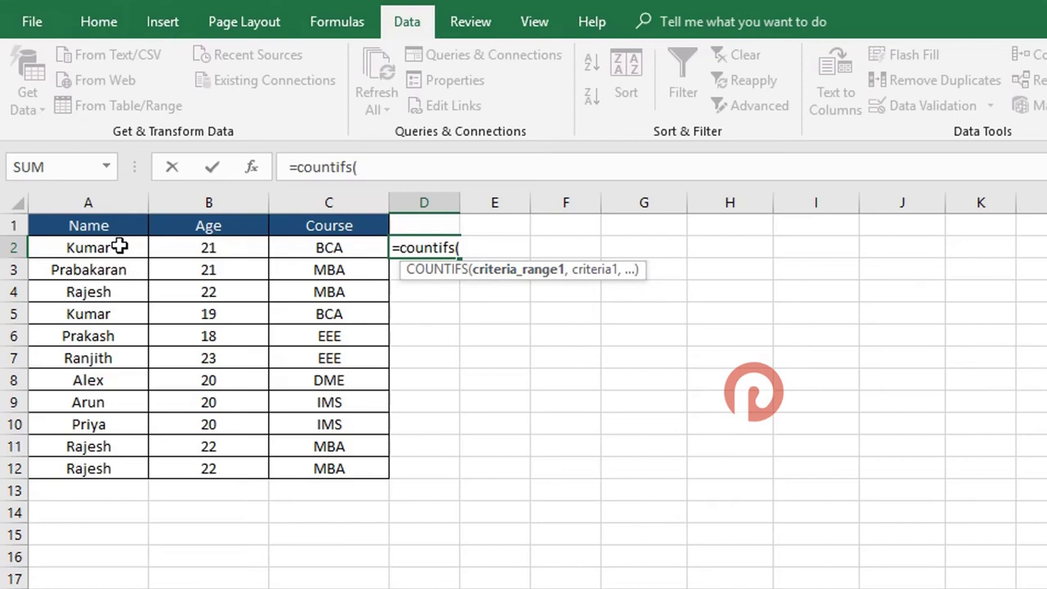
left_click_drag(120, 247, 82, 460)
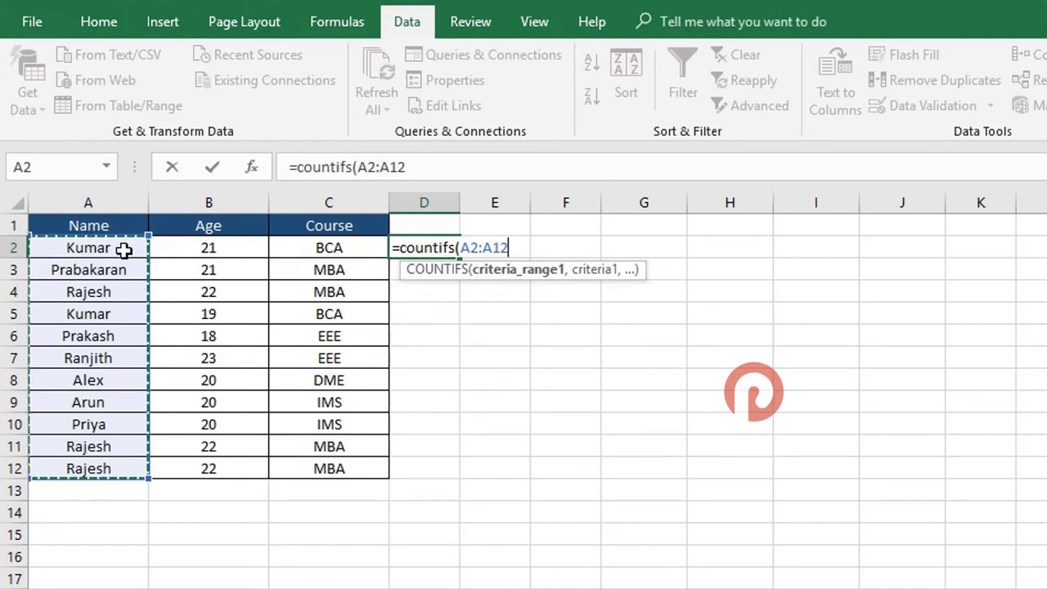
key("F4")
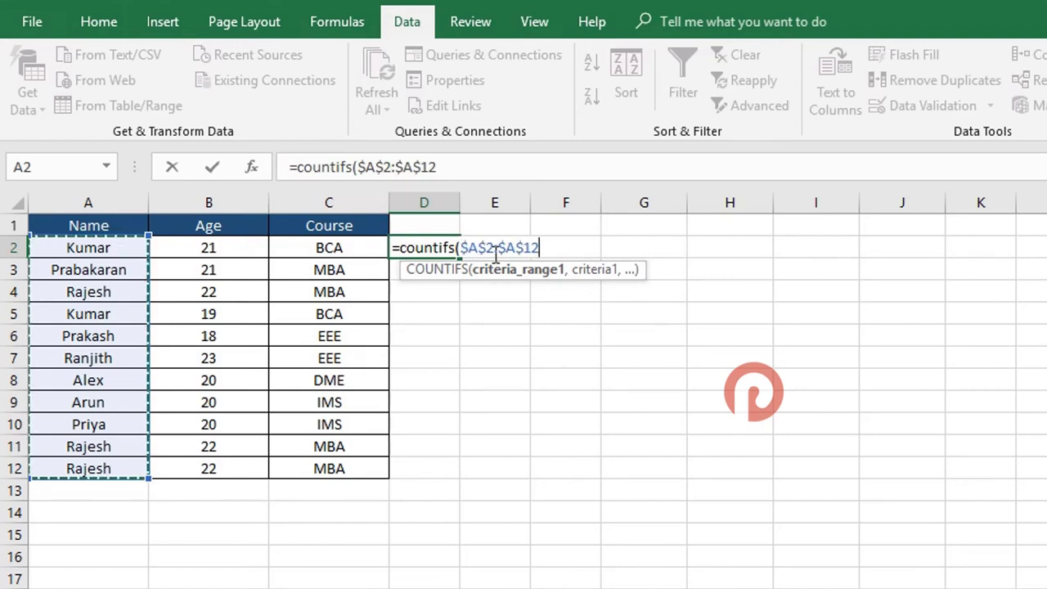
type(",")
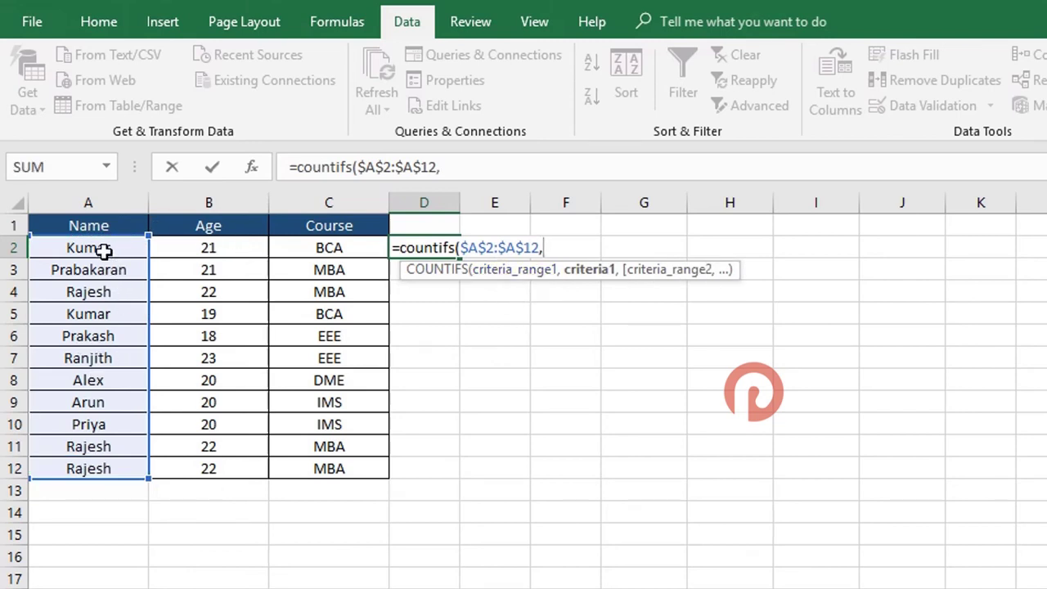
left_click(104, 251)
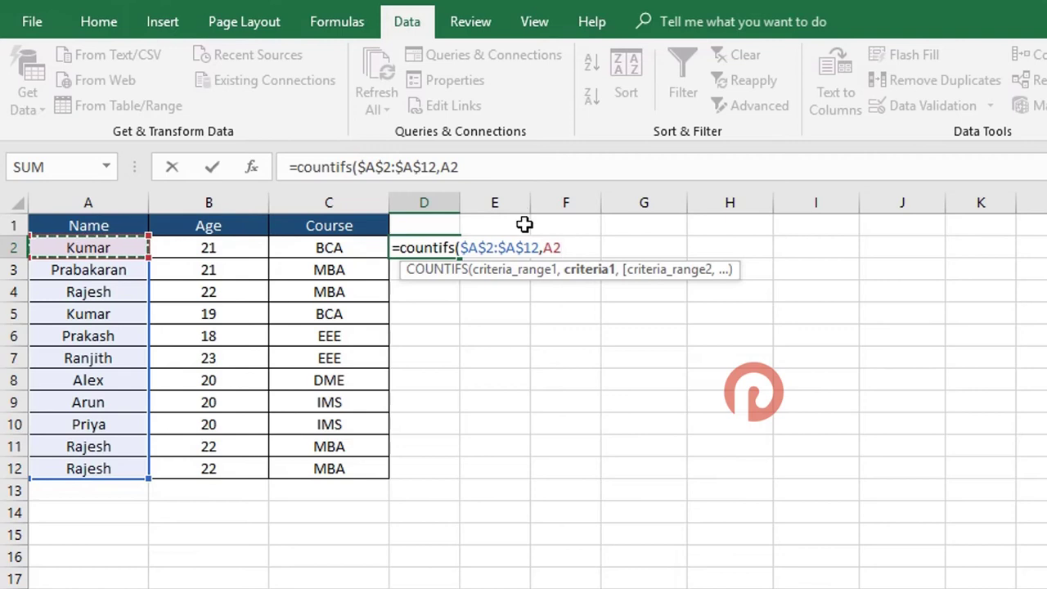
type(",")
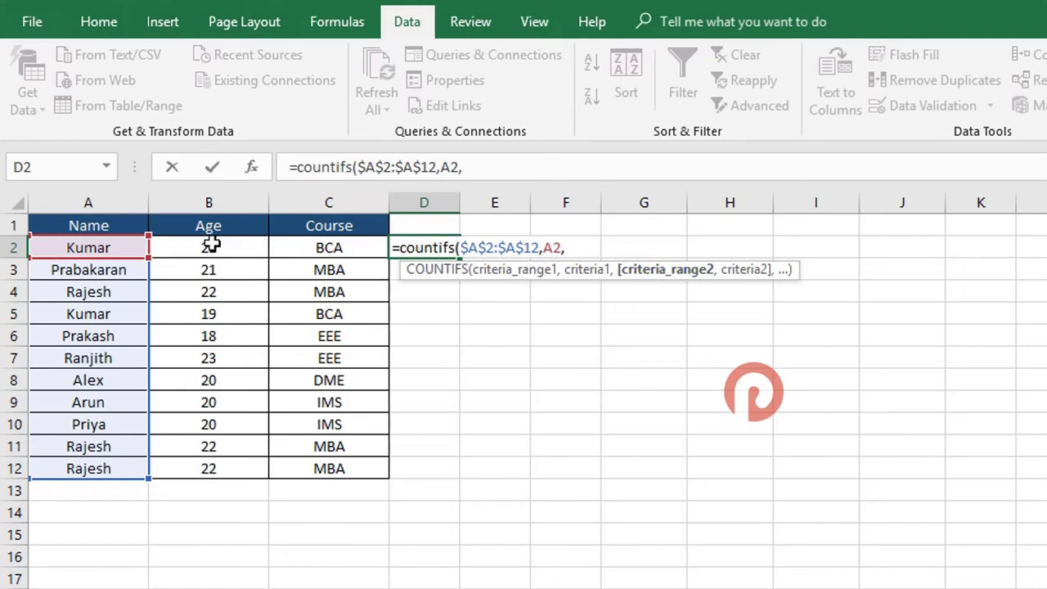
- Finish the formula with $B$2:$B$12,B2,$C$2:$C$12,C2) and enter it in D2
left_click_drag(209, 245, 183, 458)
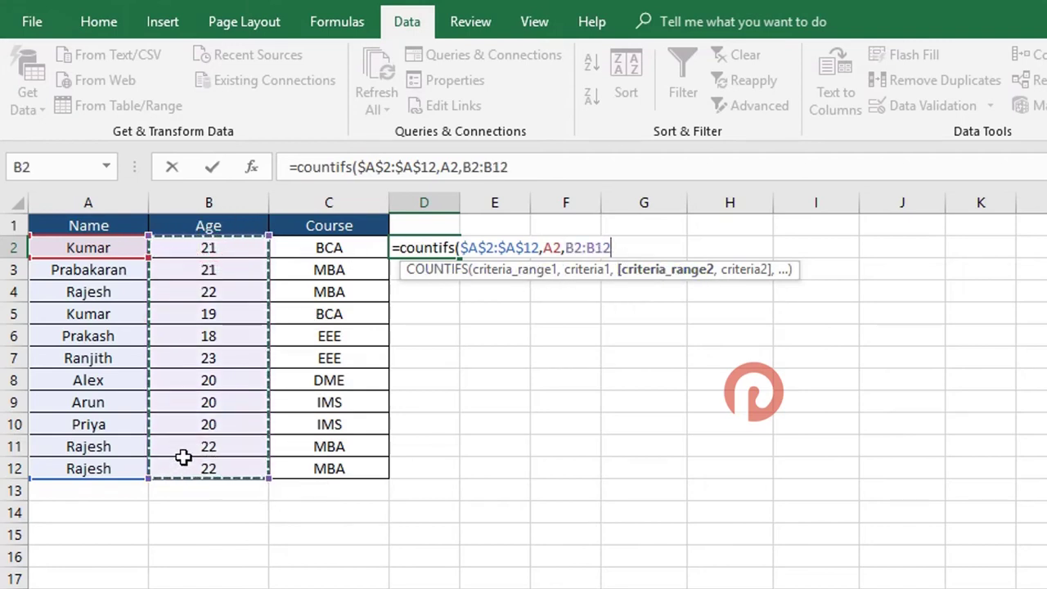
key("F4")
type(",")
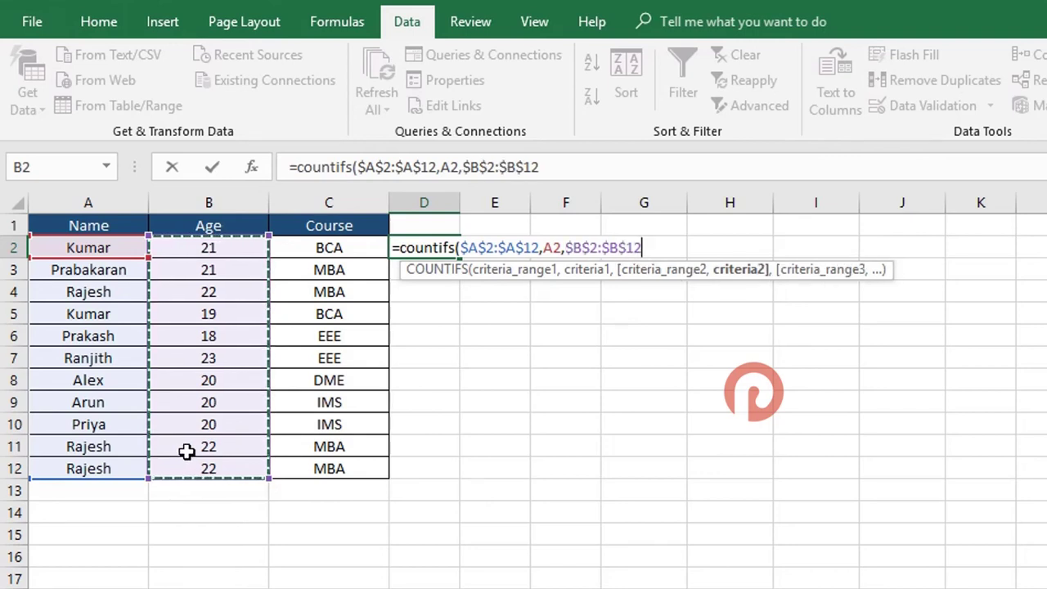
left_click(183, 255)
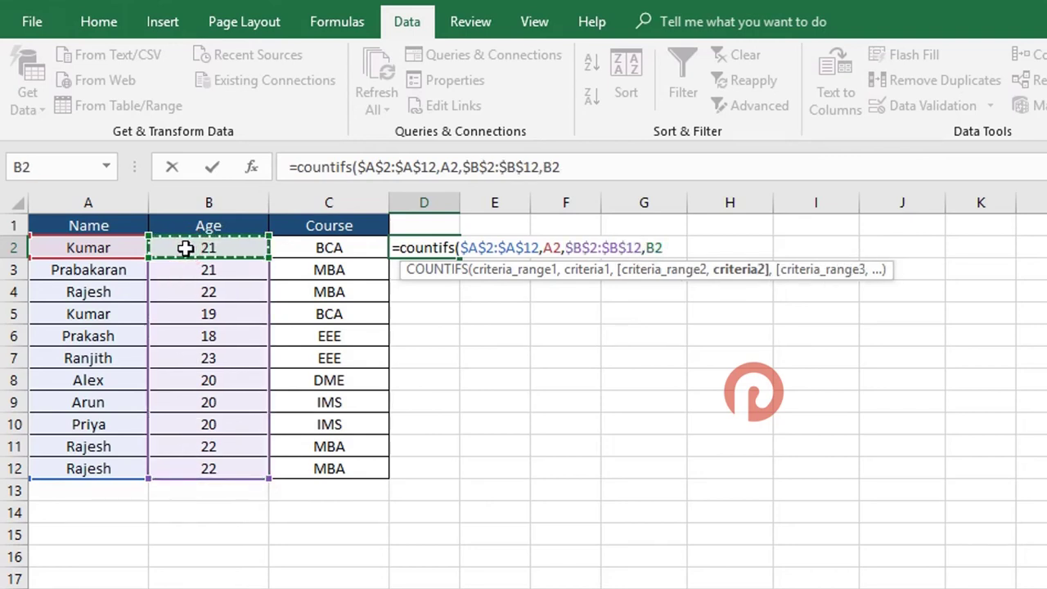
type(",")
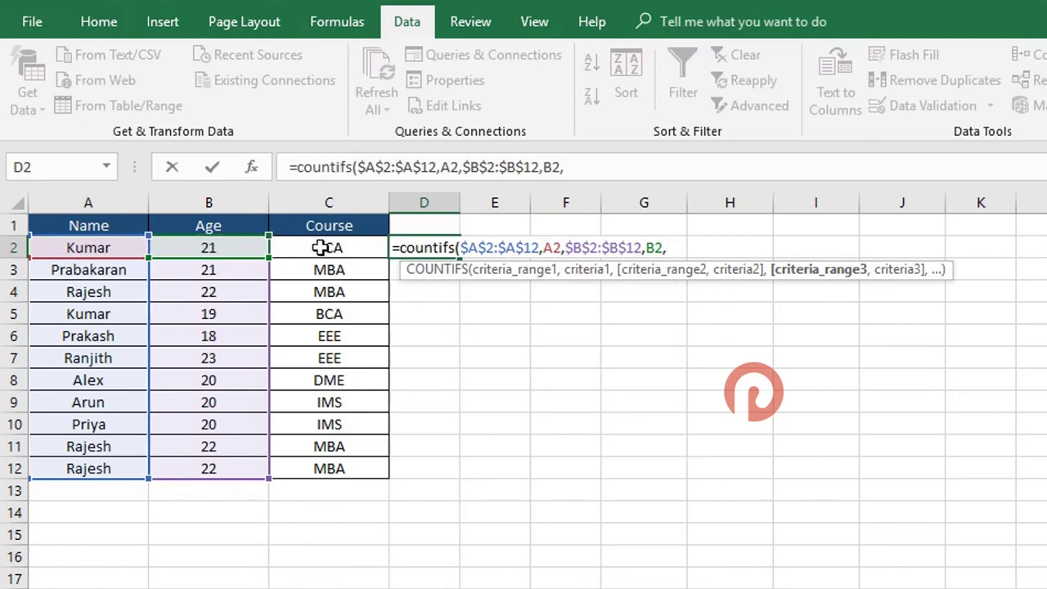
left_click_drag(320, 248, 321, 463)
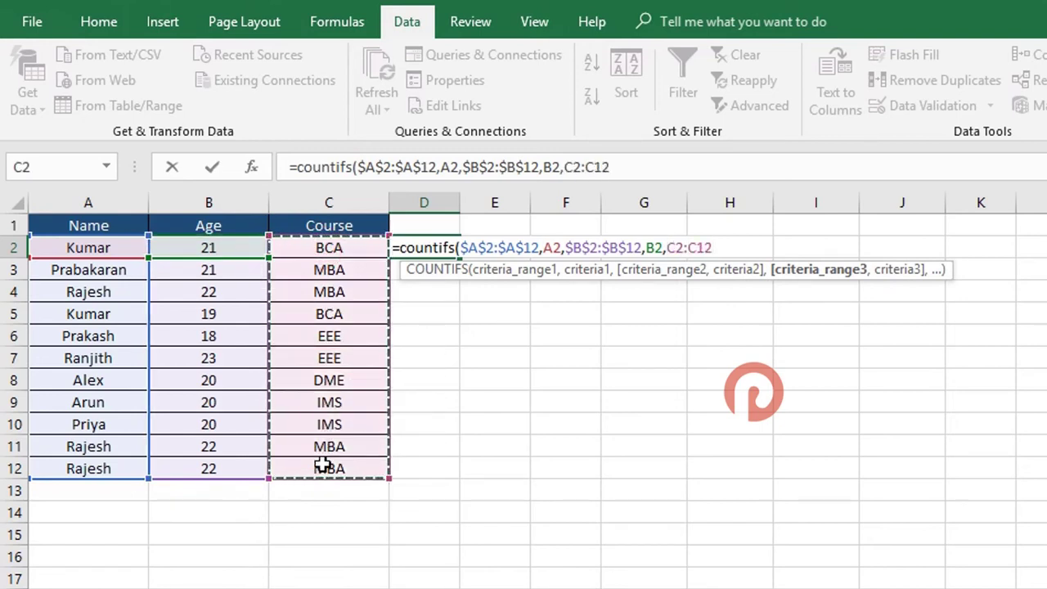
key("F4")
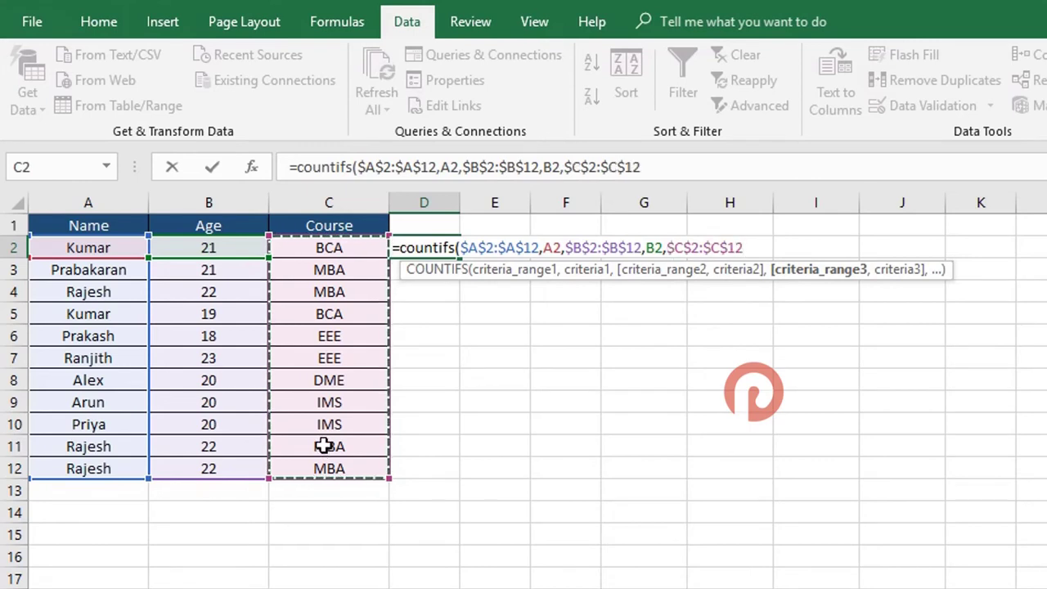
type(",")
left_click(355, 250)
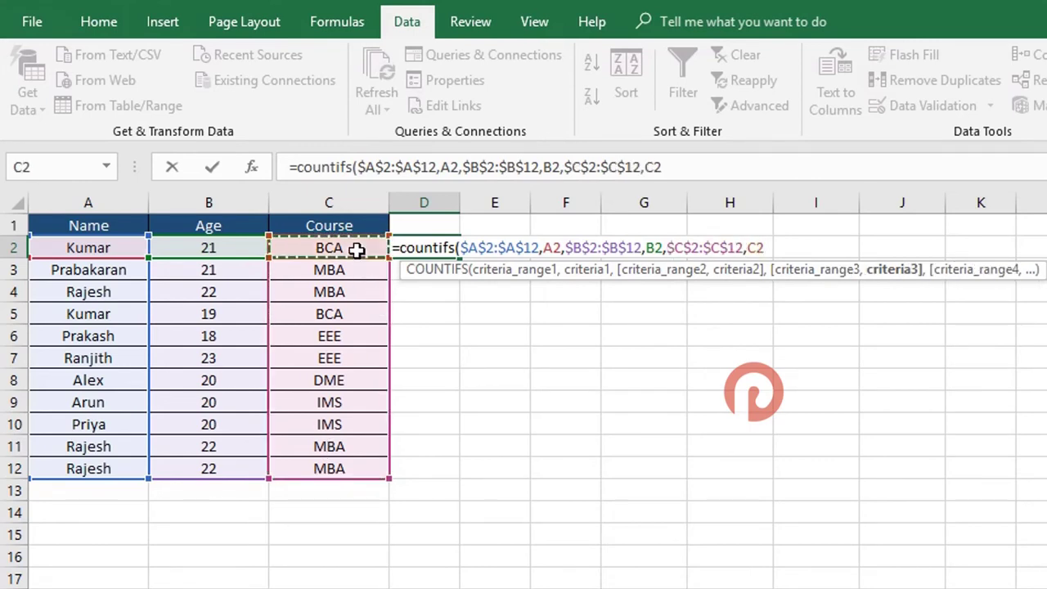
type(")")
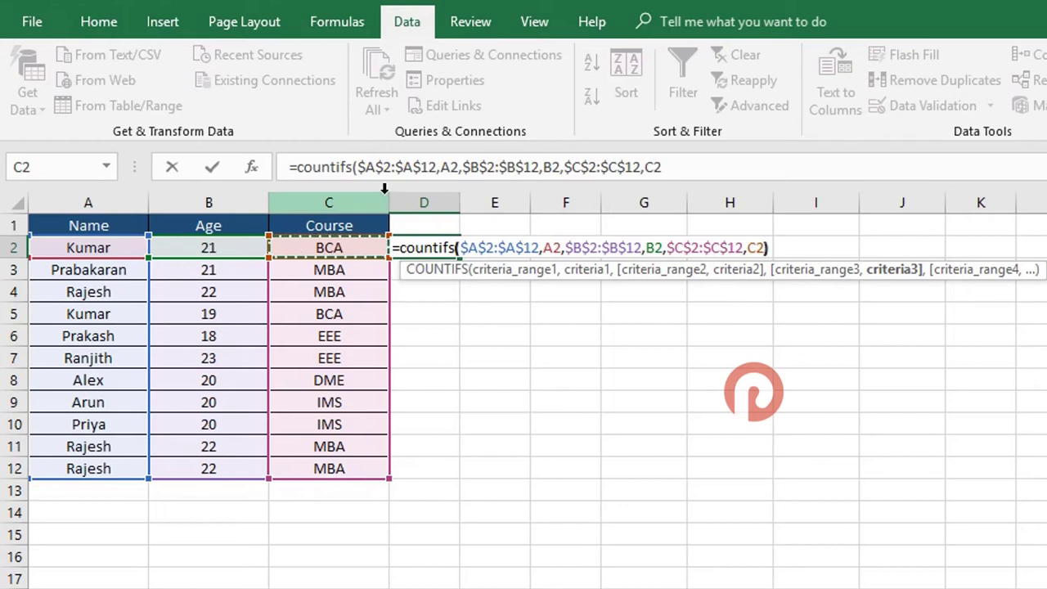
key("Return")
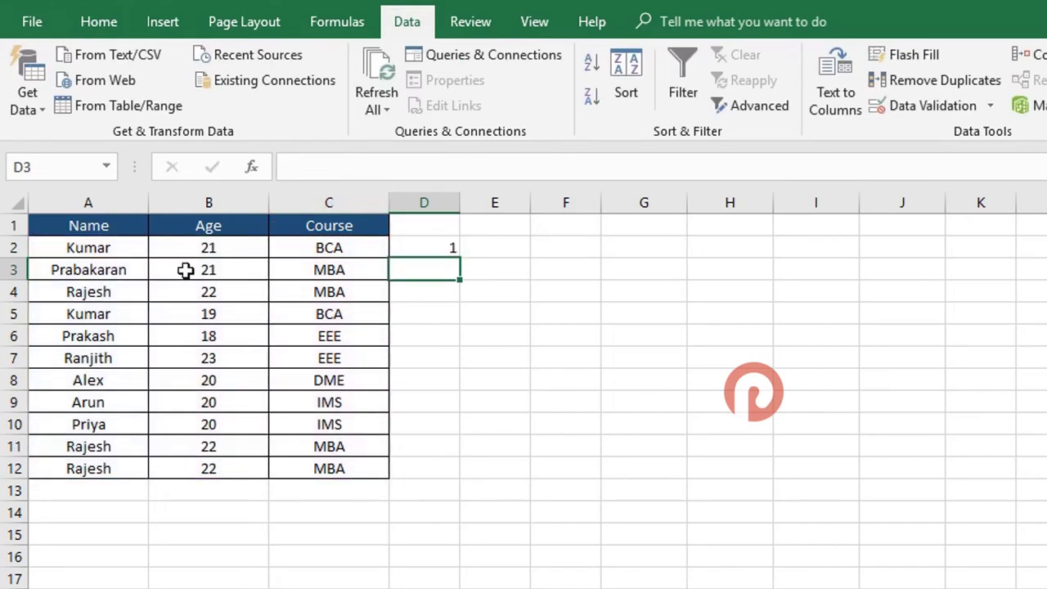
- Compare the row values in columns A–C against D2's COUNTIFS formula
left_click_drag(111, 247, 128, 452)
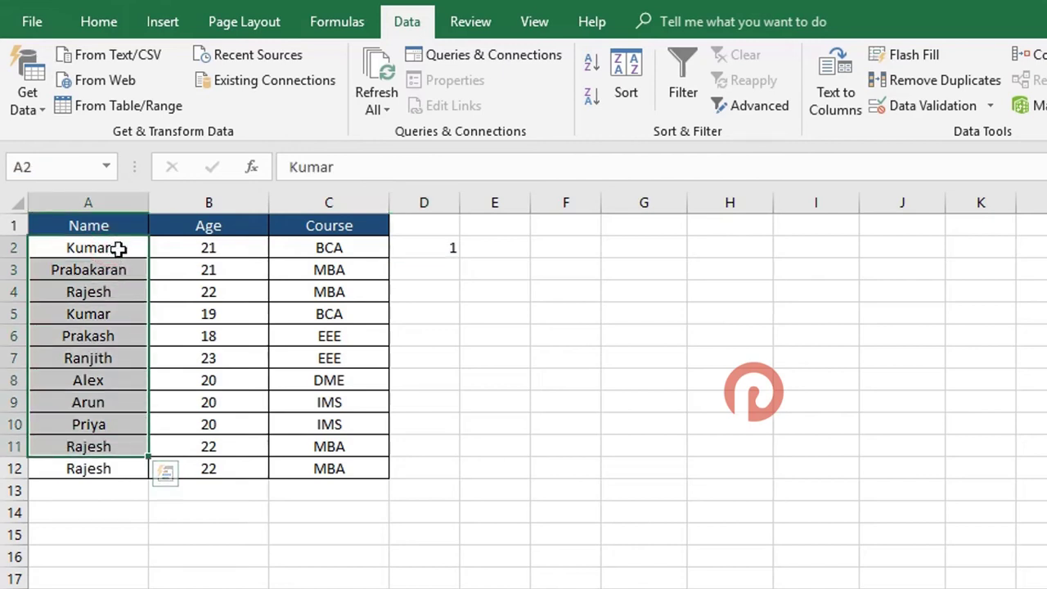
left_click_drag(117, 246, 357, 247)
left_click(418, 245)
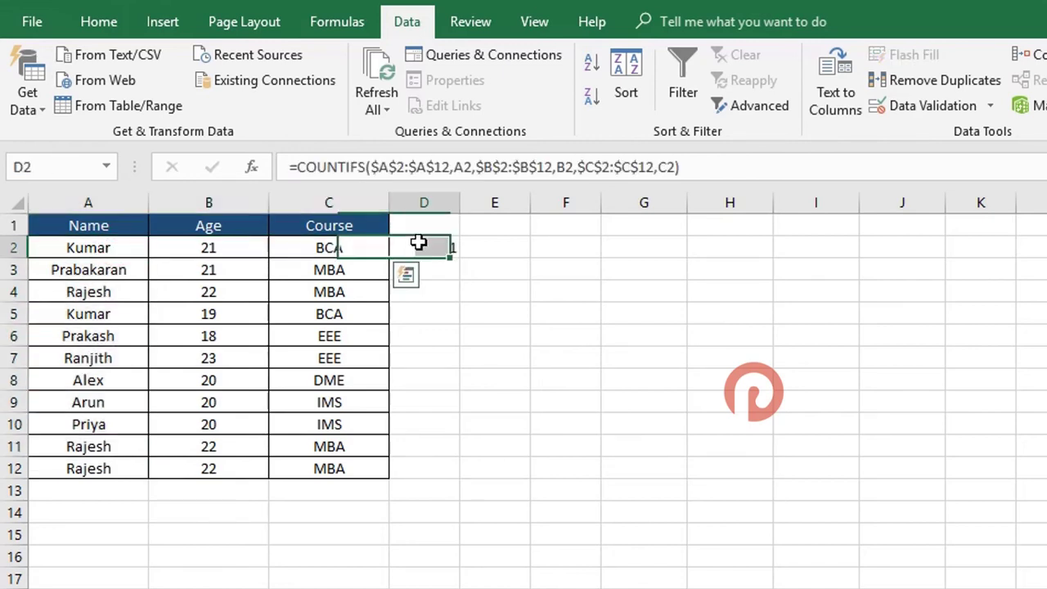
left_click(88, 250)
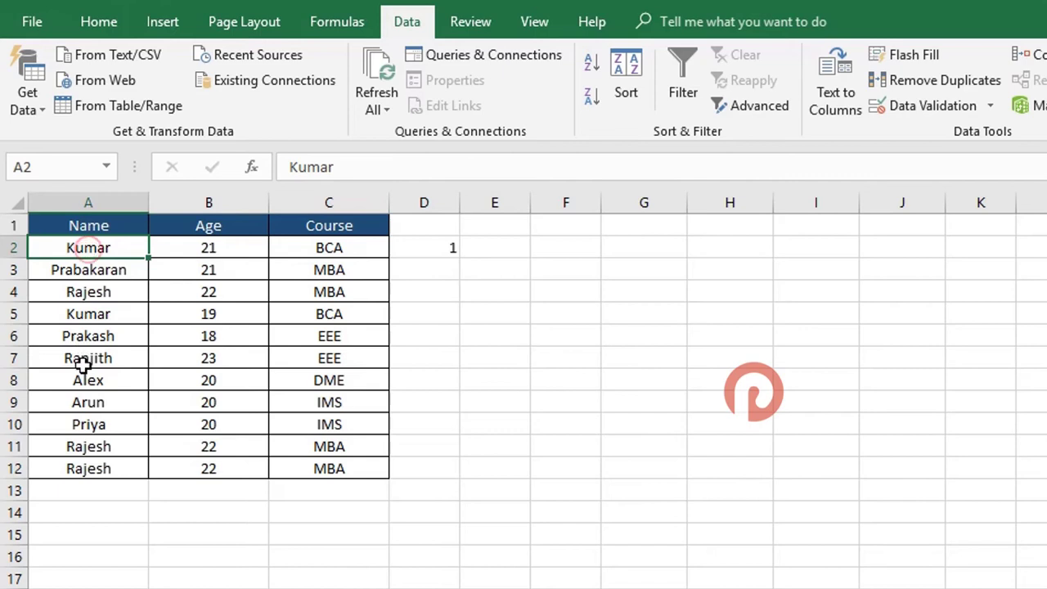
left_click_drag(84, 360, 85, 394)
left_click_drag(109, 292, 296, 247)
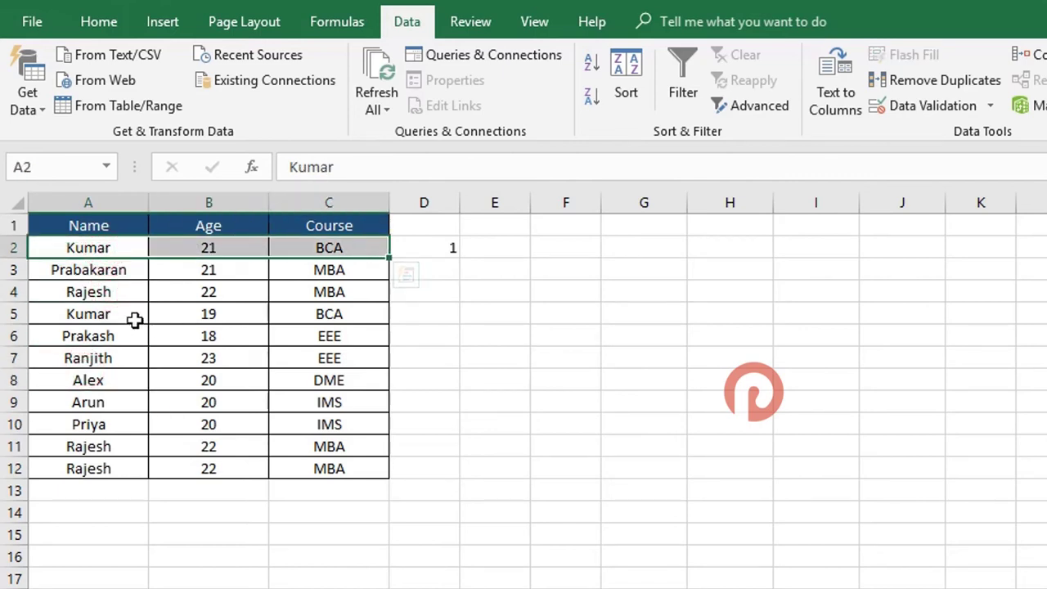
- Fill the formula down to D12, check the Rajesh rows count 3, and select A1:D12
left_click(413, 249)
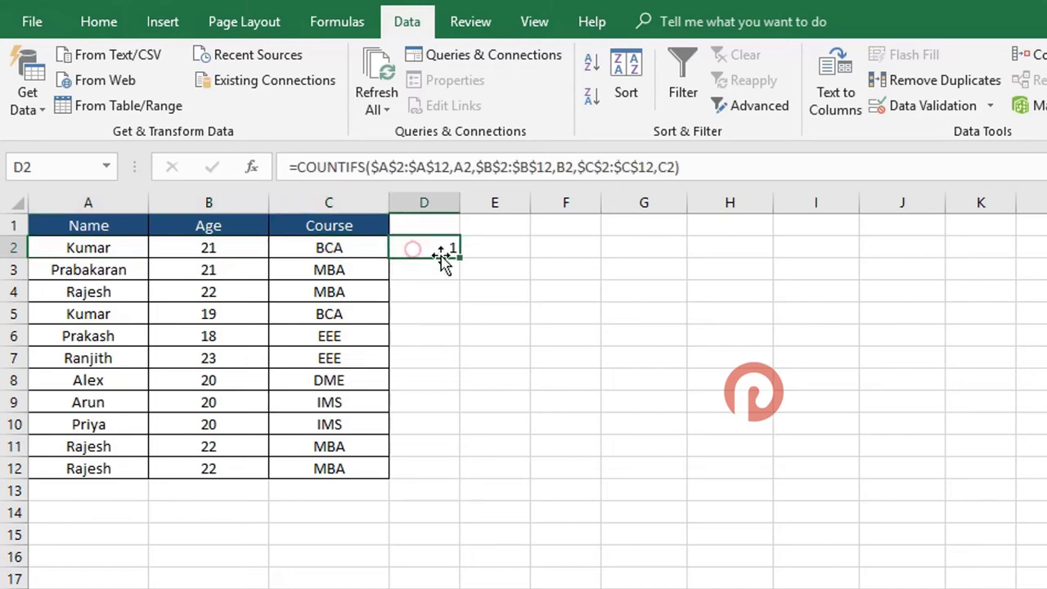
left_click_drag(458, 258, 436, 472)
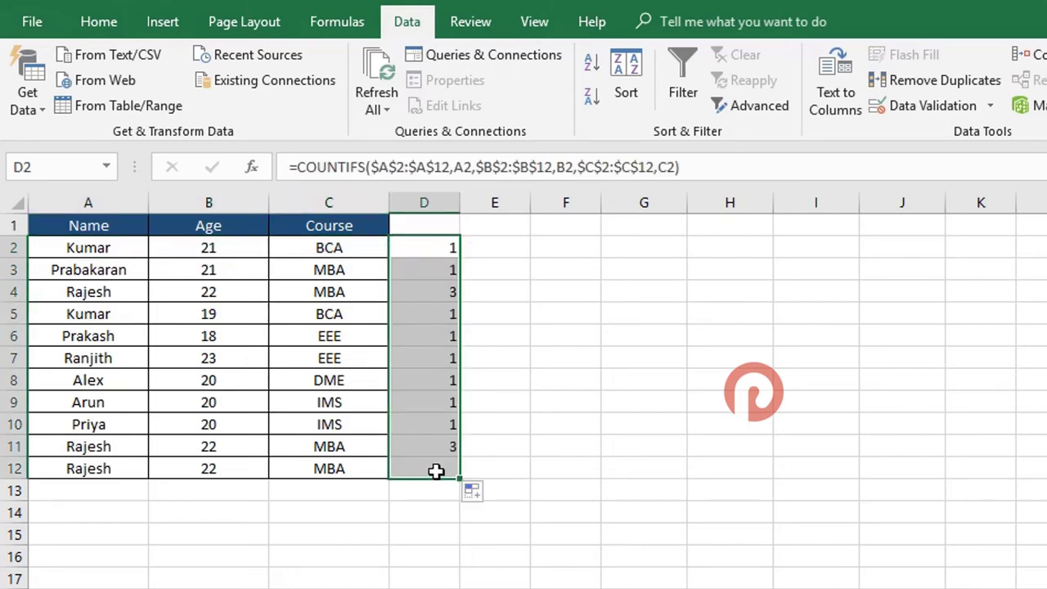
left_click(442, 287)
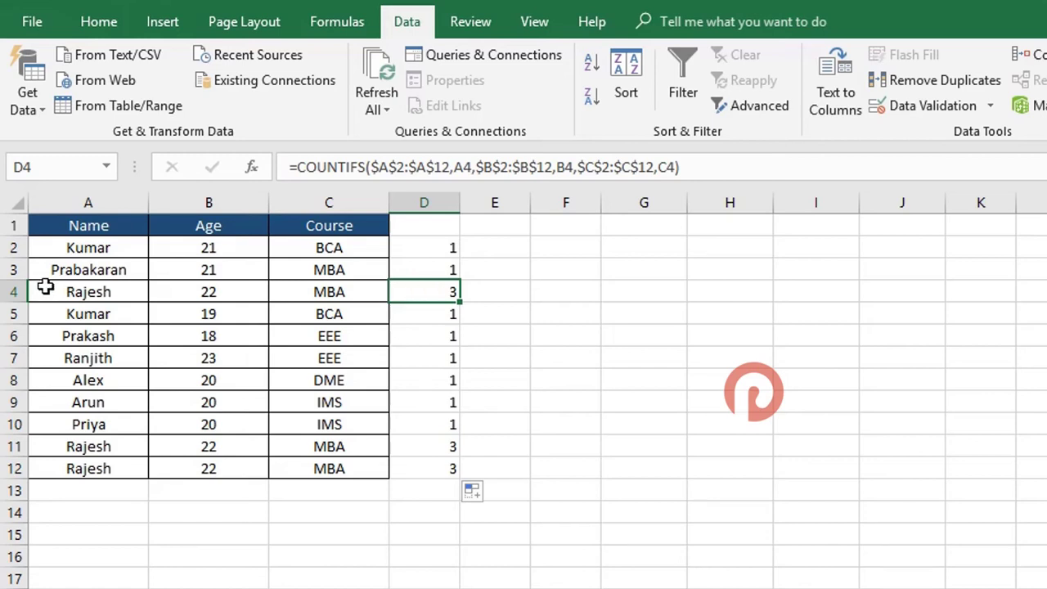
left_click_drag(47, 291, 438, 337)
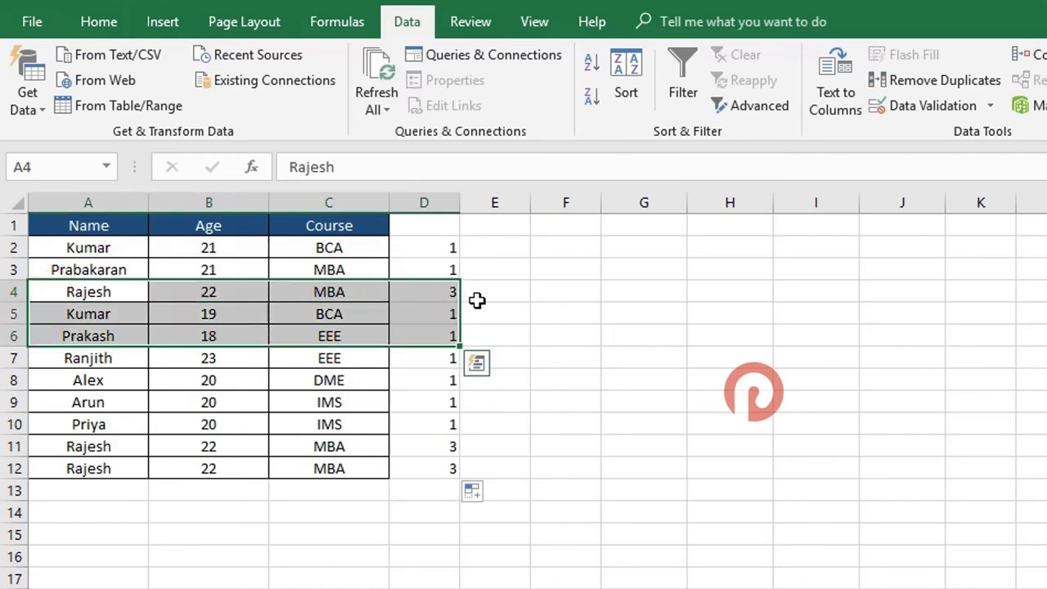
left_click_drag(347, 447, 51, 460)
left_click(435, 447)
left_click(288, 473)
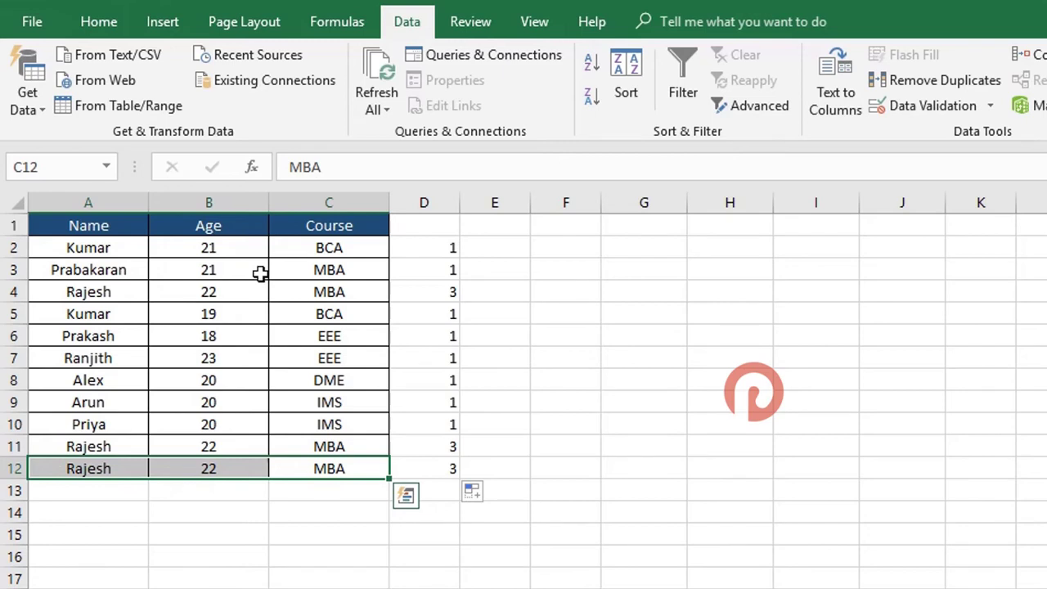
left_click_drag(437, 256, 429, 483)
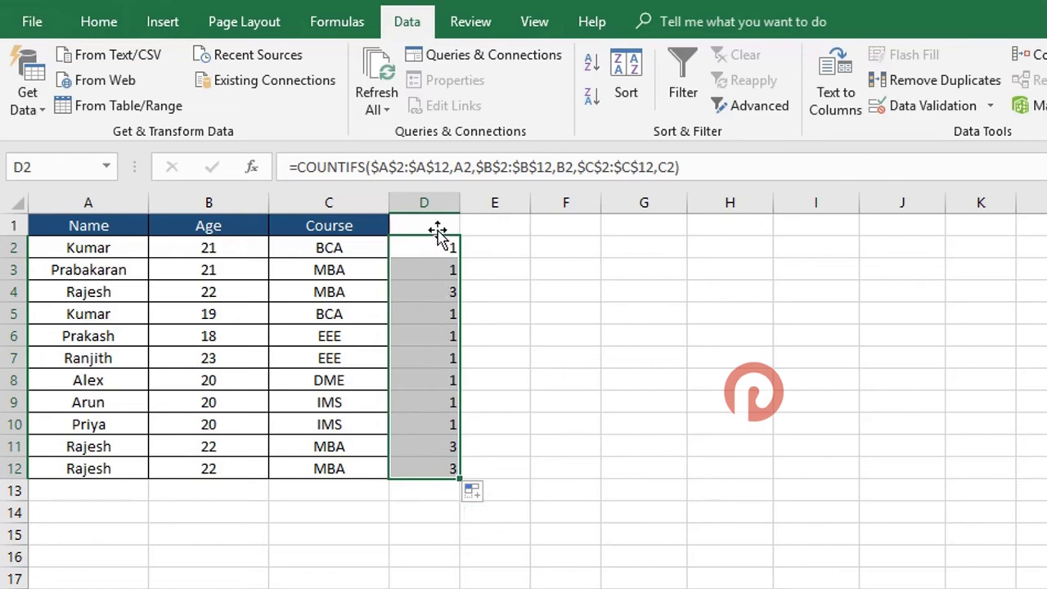
left_click_drag(436, 229, 68, 476)
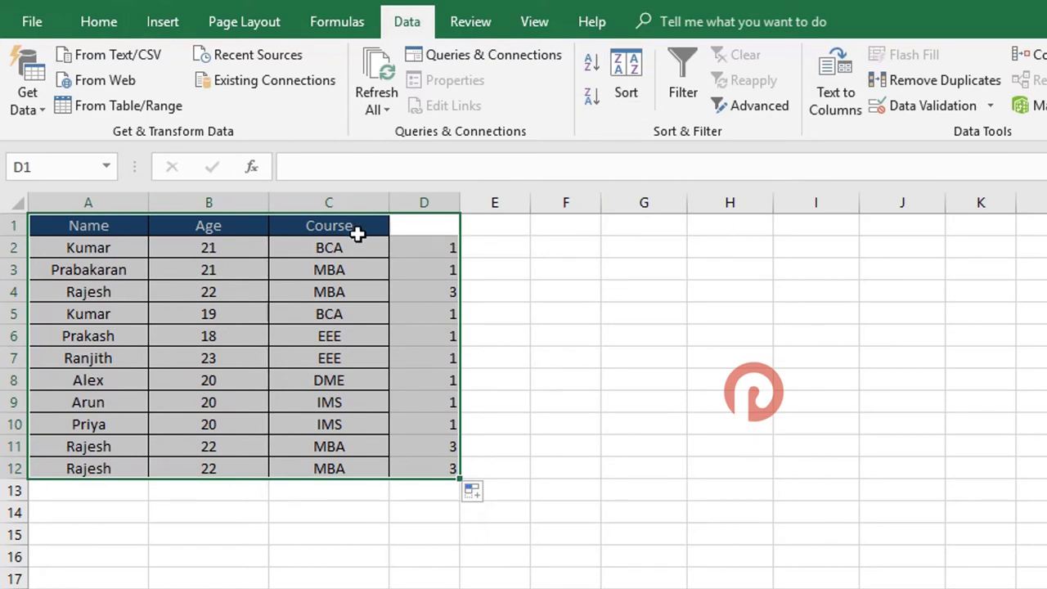
- Filter column D to count 3, showing only Rajesh rows 4, 11 and 12
key("ctrl+shift+l")
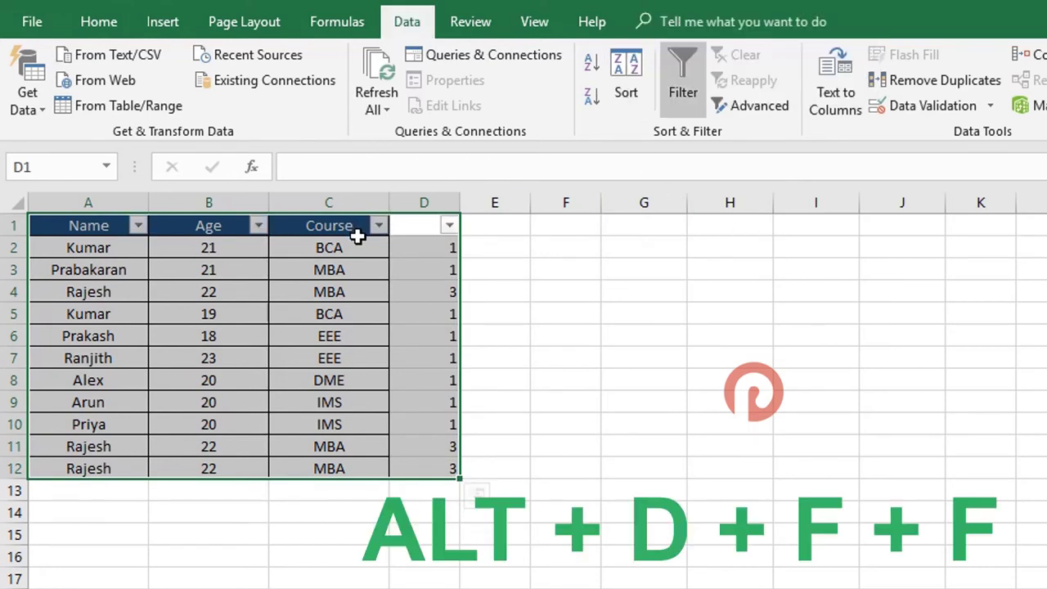
left_click(368, 245)
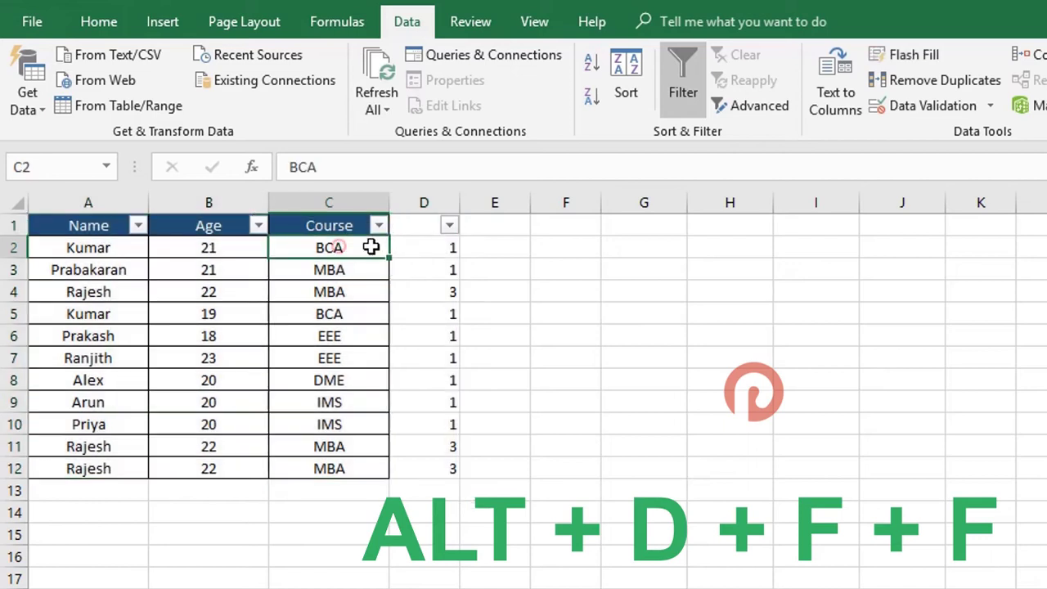
left_click(449, 226)
left_click(229, 457)
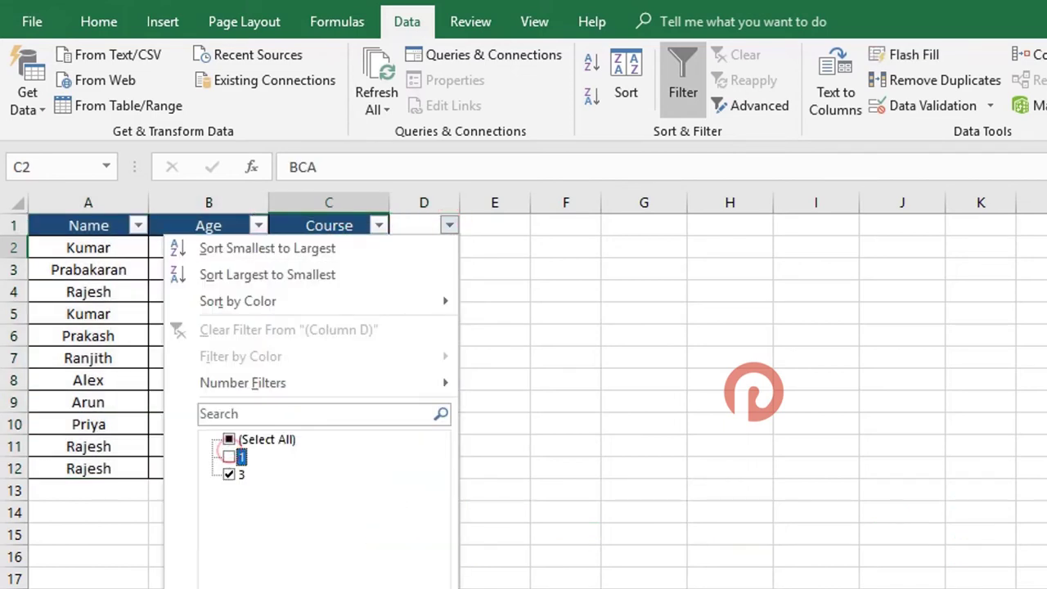
key("Return")
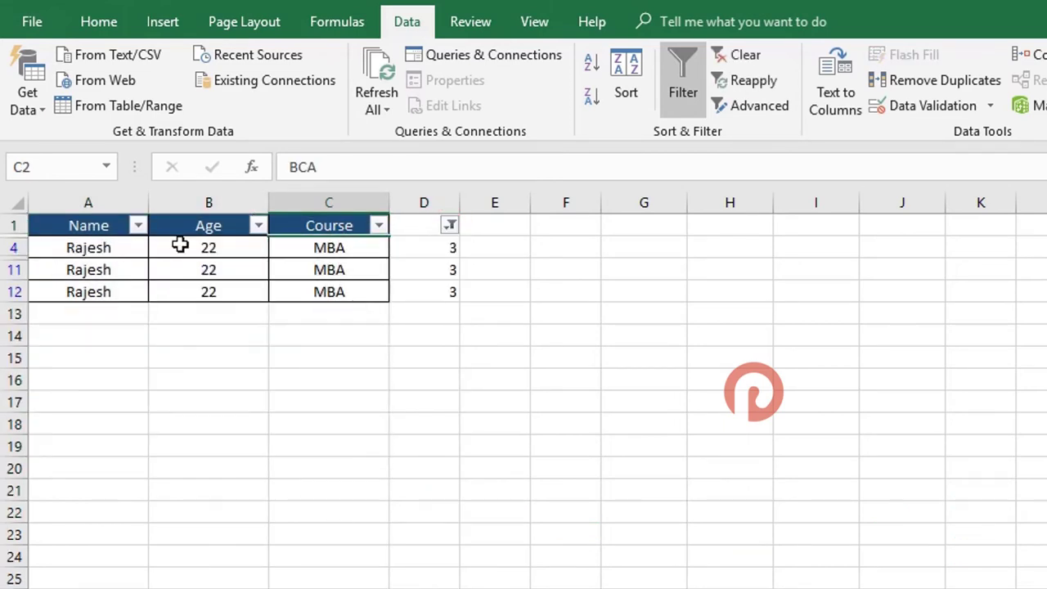
left_click_drag(53, 255, 411, 290)
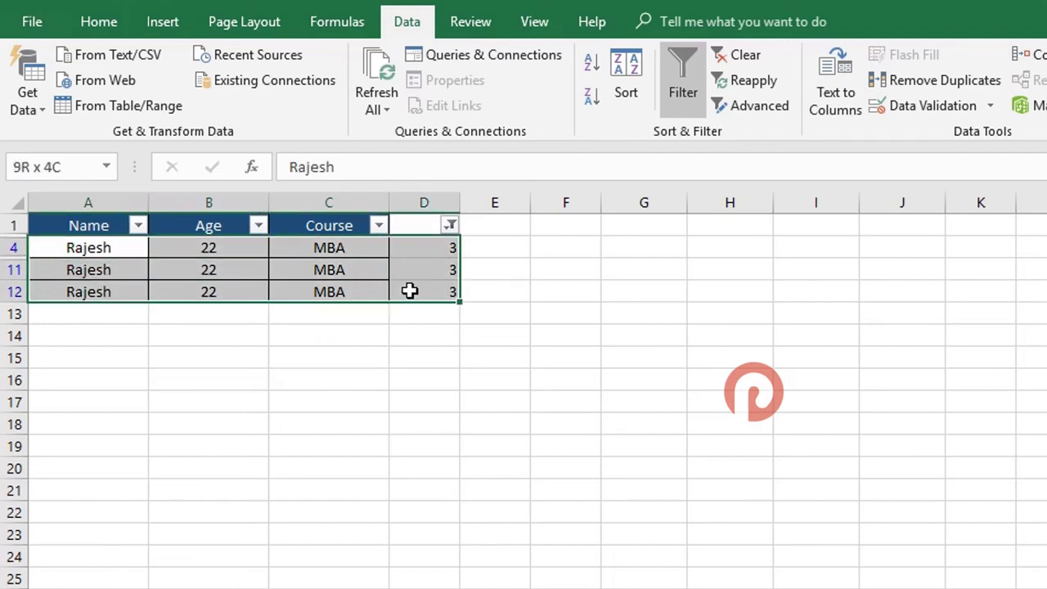
left_click(227, 250)
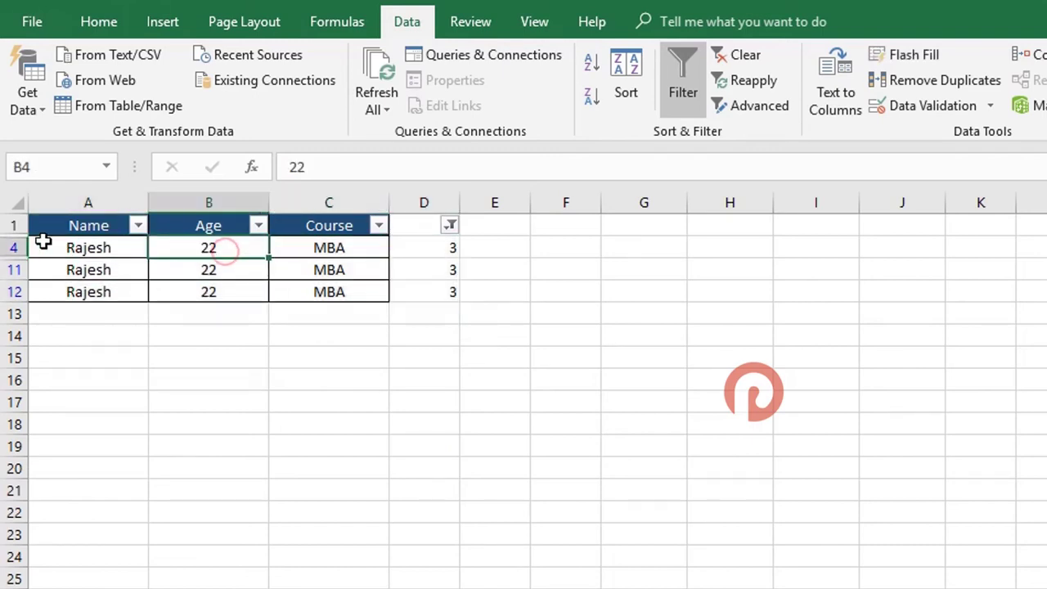
left_click(14, 248)
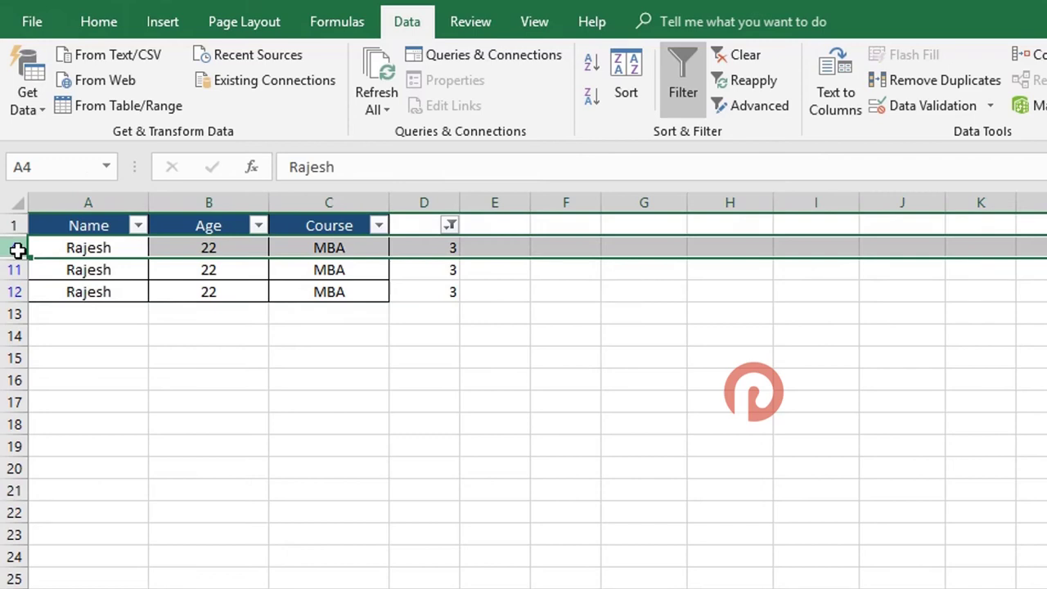
- Delete duplicate Rajesh rows 4 and 10, leaving a single Rajesh 22 MBA row
right_click(6, 246)
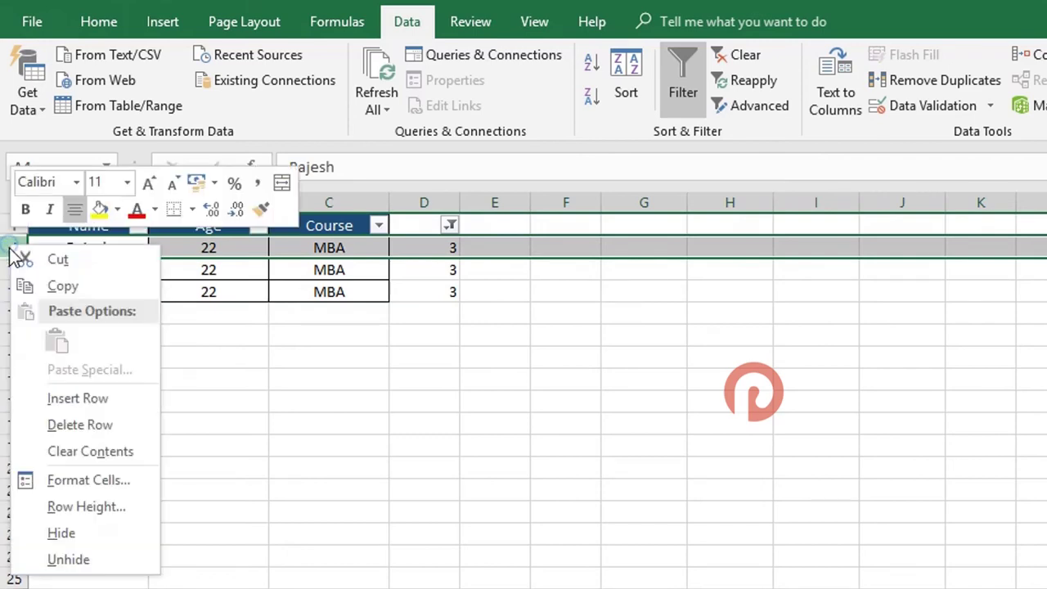
left_click(65, 426)
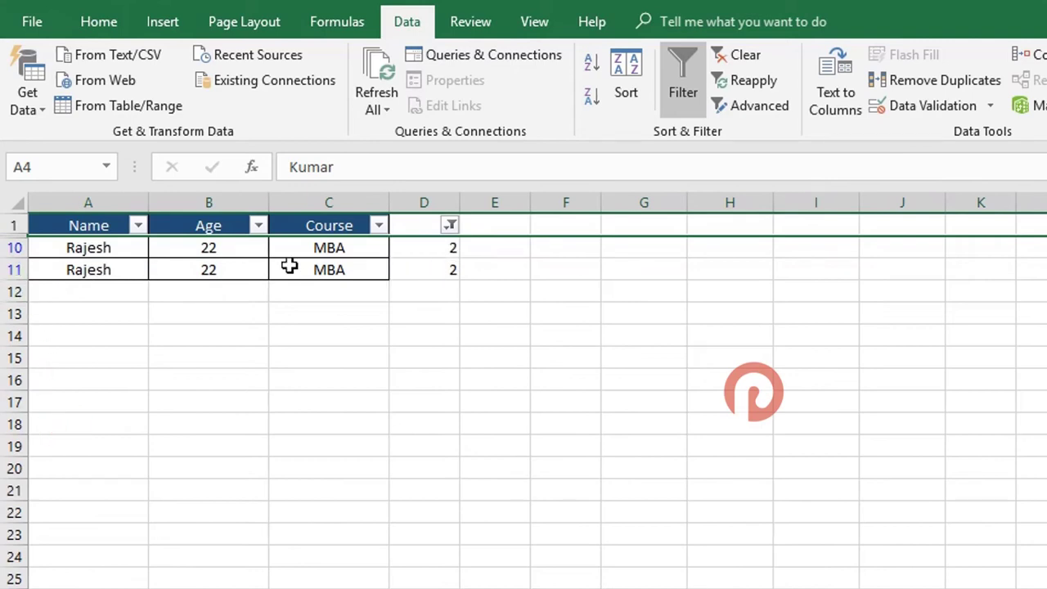
left_click(17, 247)
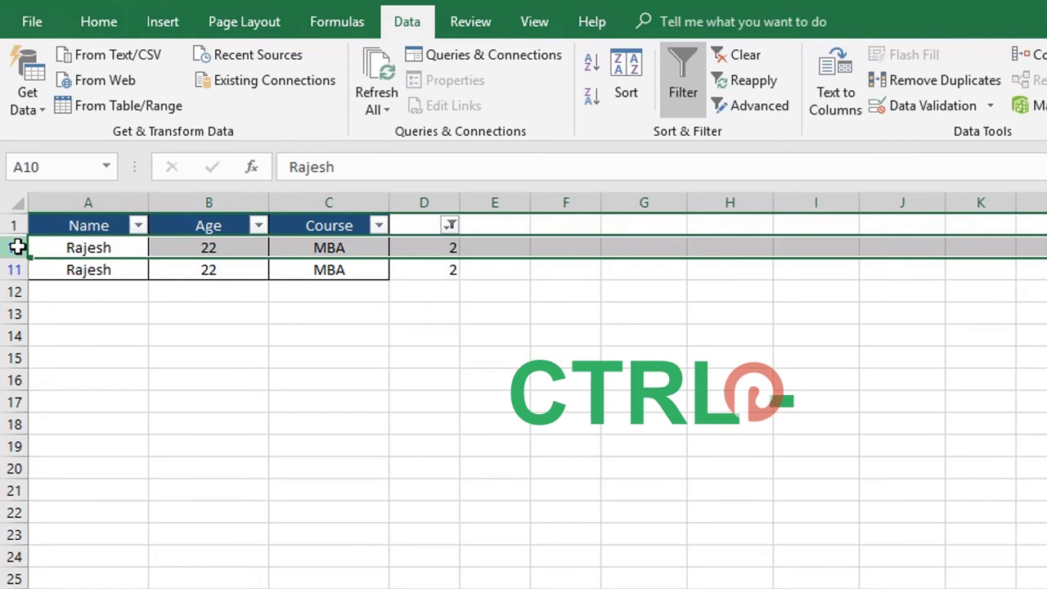
key("ctrl+minus")
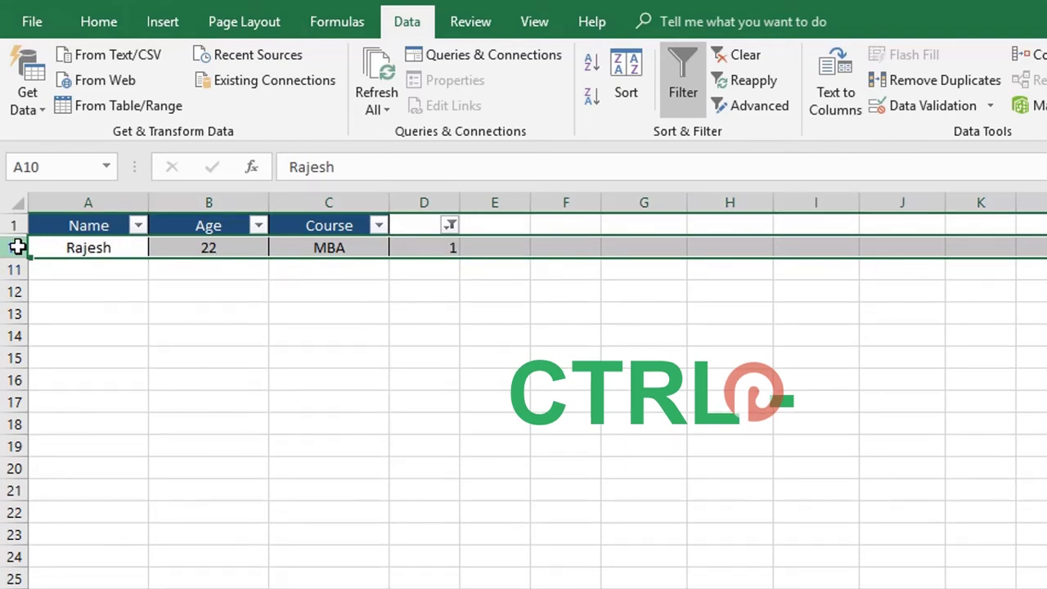
left_click(450, 225)
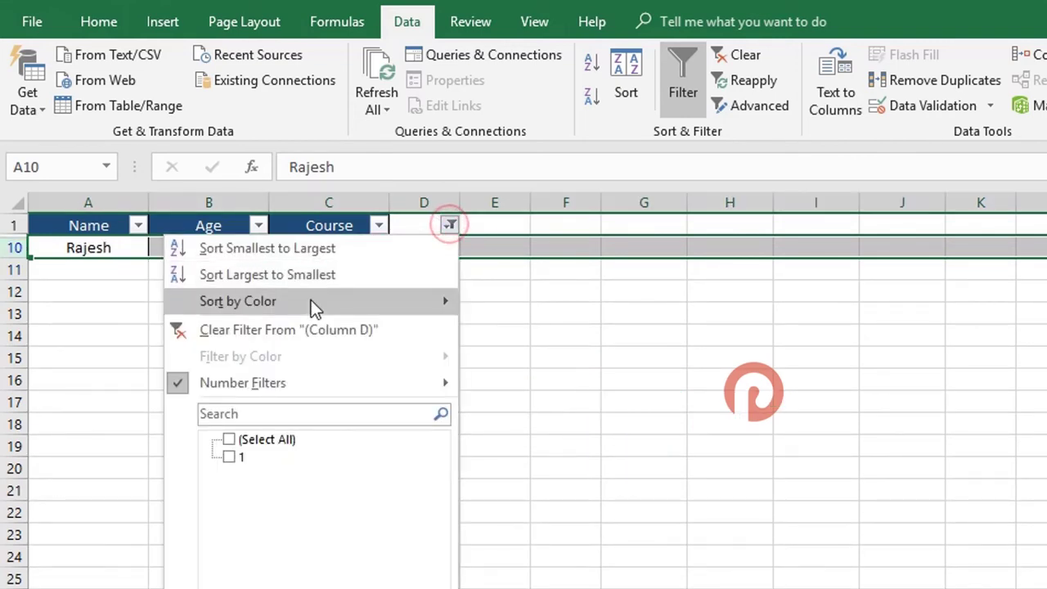
- Clear column D's filter so all nine rows show, and select counts D2:D10
mouse_move(266, 307)
left_click(260, 329)
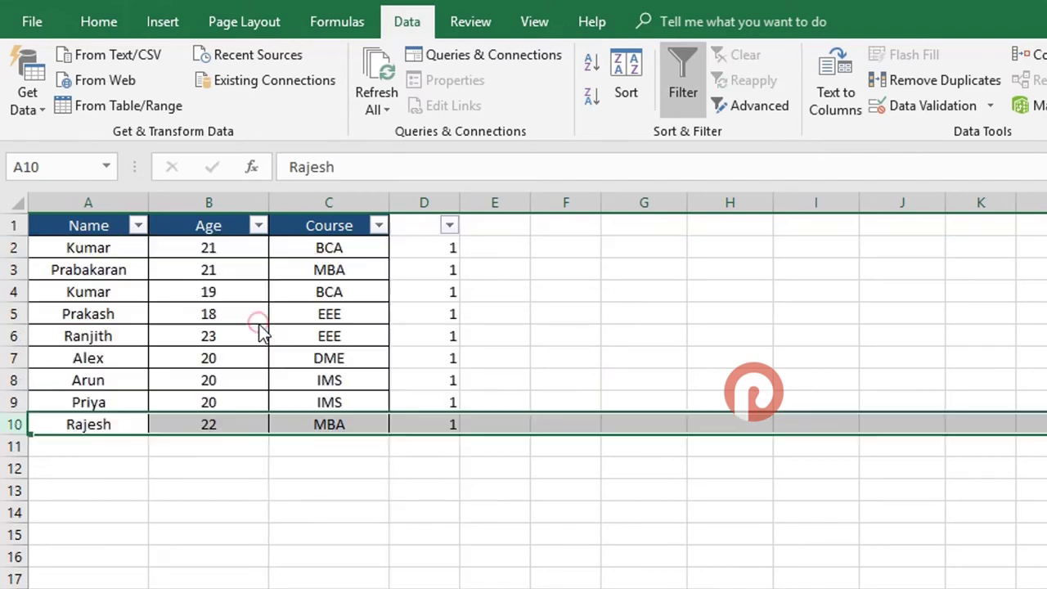
left_click_drag(438, 247, 433, 422)
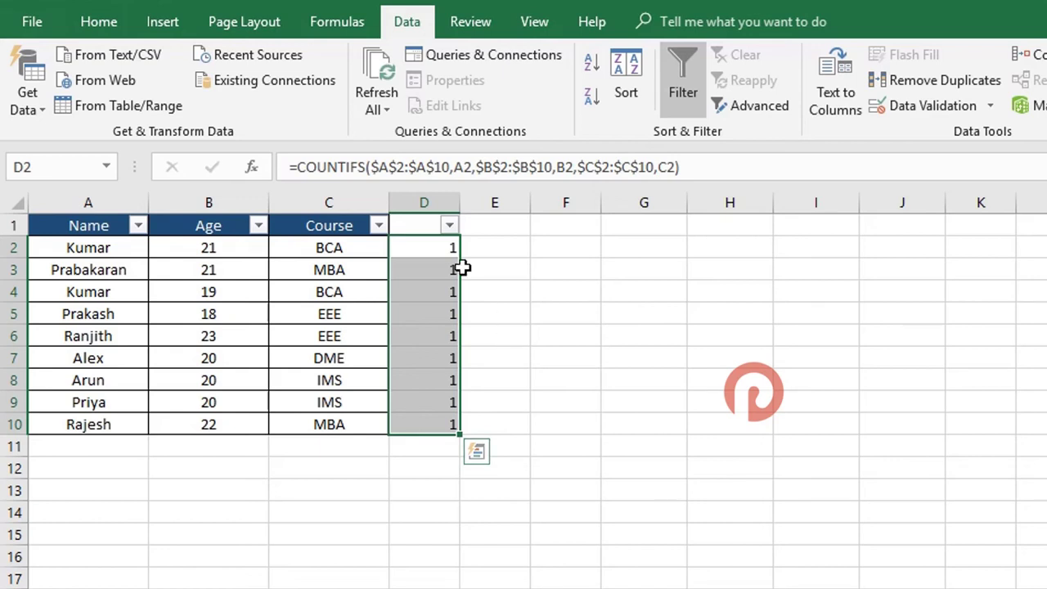
left_click_drag(434, 248, 395, 419)
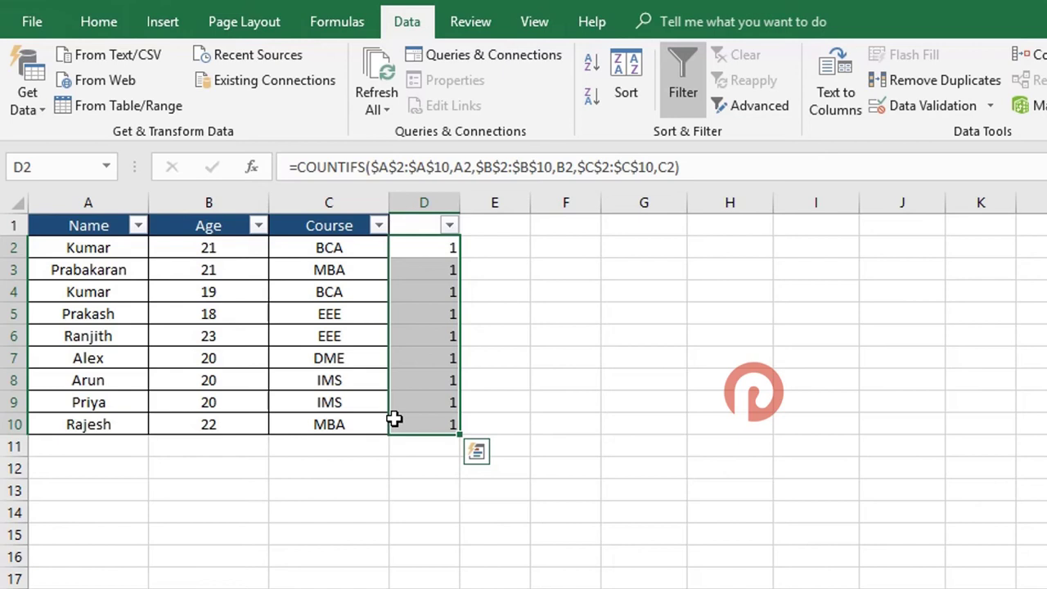
- Inspect D2's COUNTIFS formula in the formula bar without changing it
left_click(444, 246)
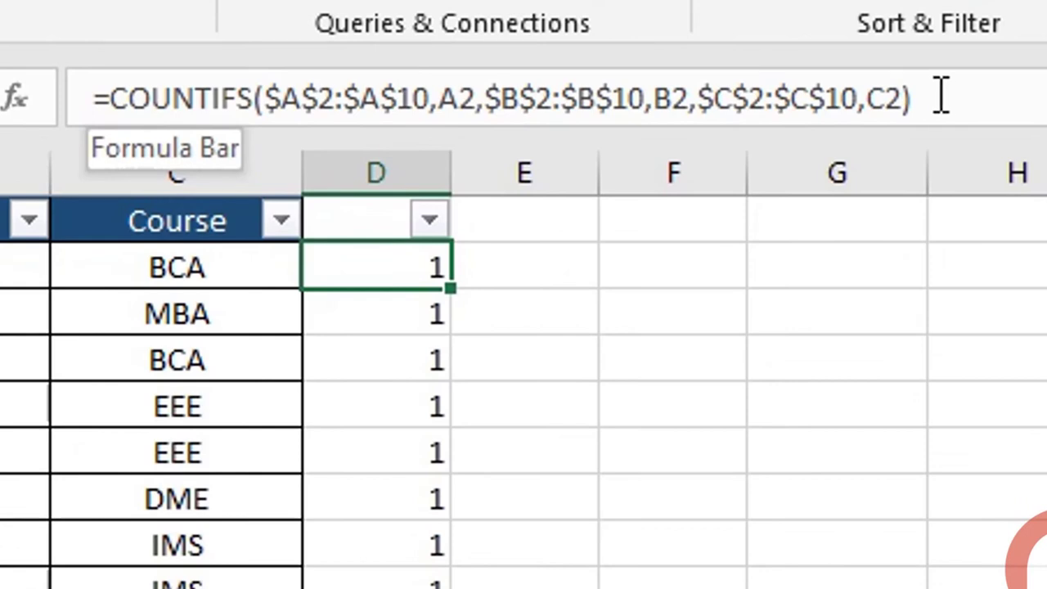
left_click(221, 98)
left_click(98, 94)
left_click_drag(234, 98, 107, 98)
left_click(258, 82)
key("Escape")
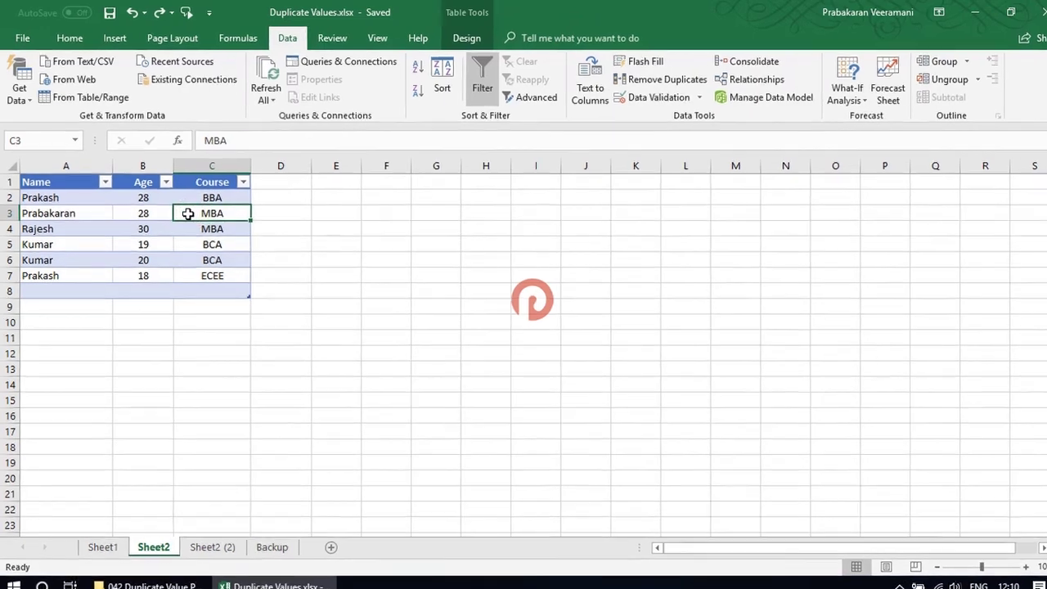
- Check the table's extent and the Rajesh row A4:C4, ending in empty row 8
key("ctrl+Home")
key("ctrl+shift+Right")
key("ctrl+shift+Down")
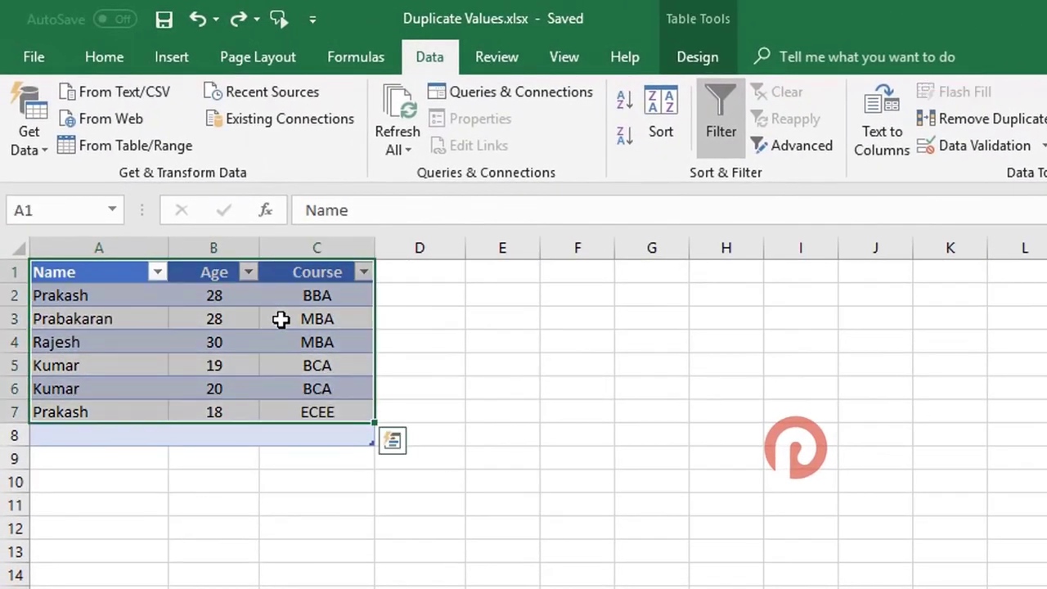
key("ctrl+Down")
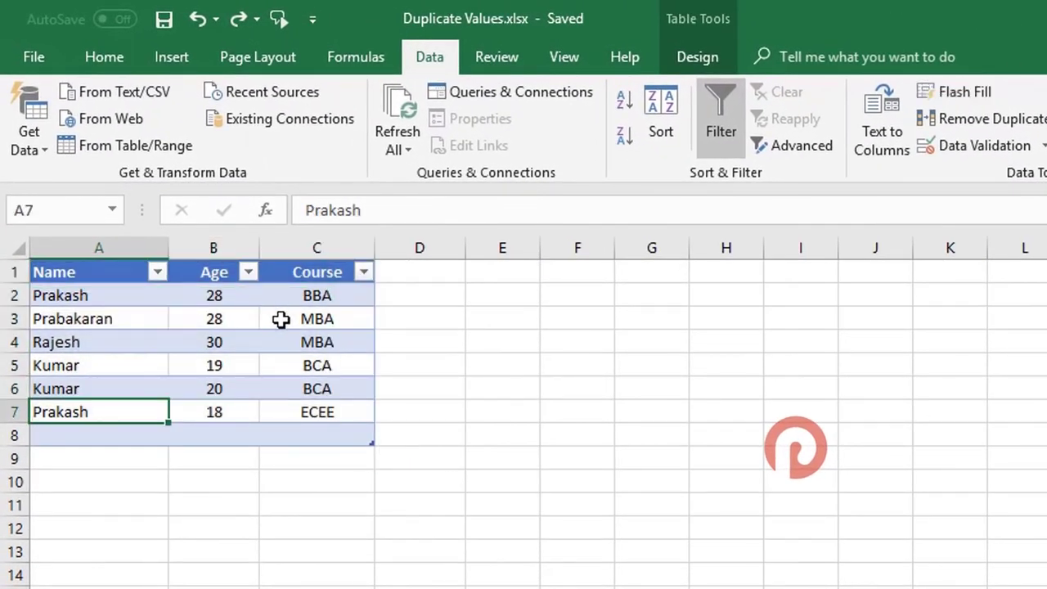
key("Down")
key("Up")
key("Up")
key("Up")
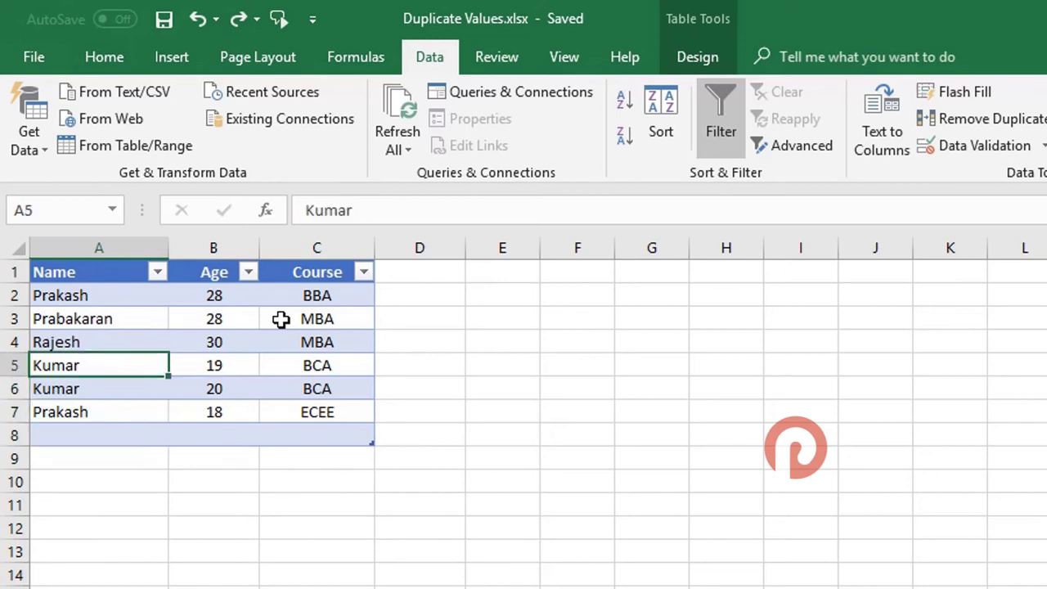
key("Down")
key("Down")
key("Down")
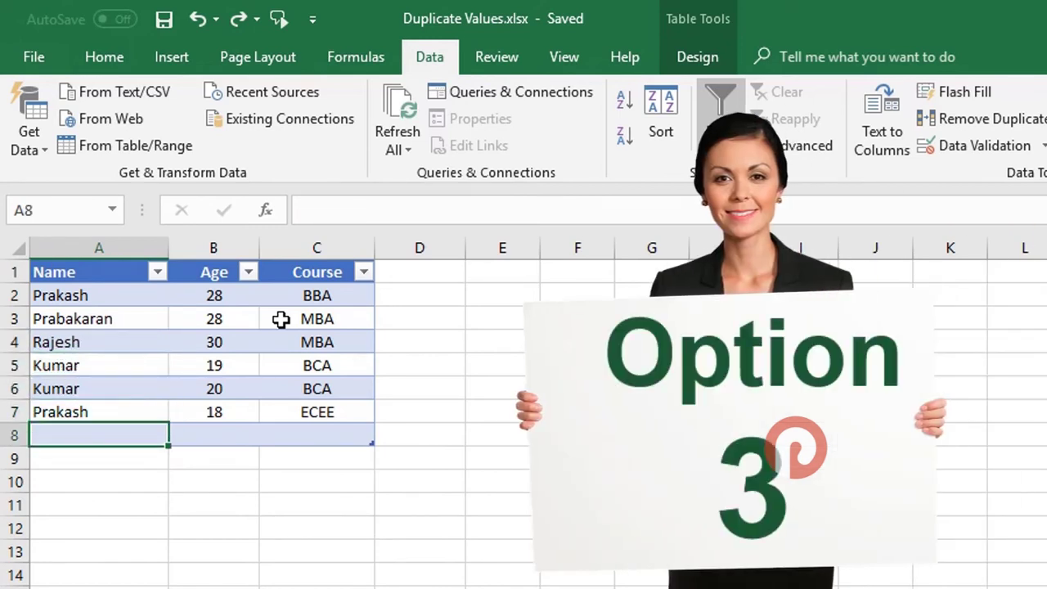
key("Up")
key("Up")
key("Up")
key("Up")
key("shift+Right")
key("shift+Right")
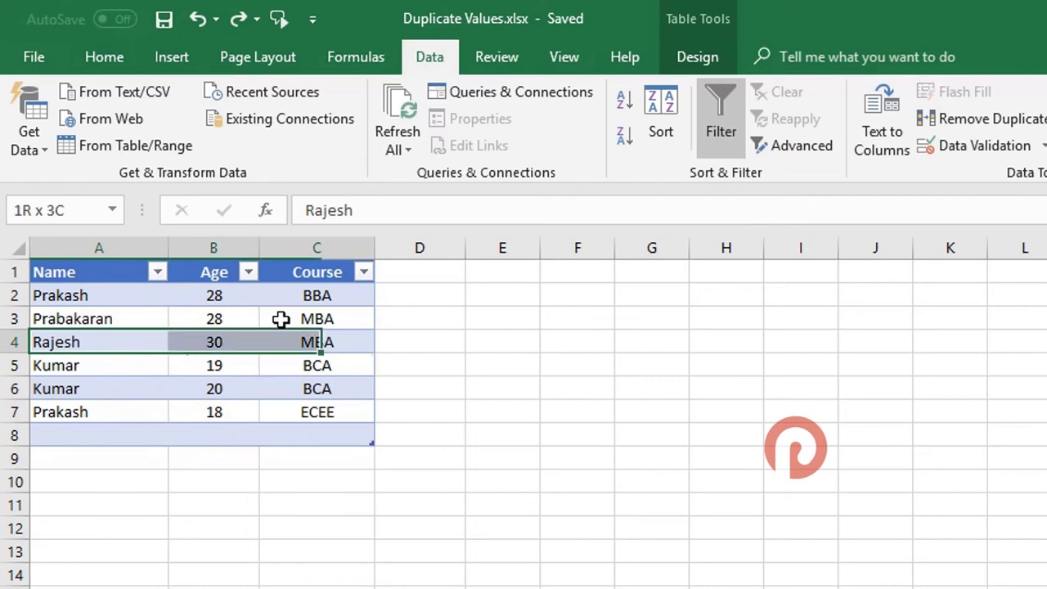
key("Down")
key("Down")
key("Down")
key("Down")
- Add a new row 8 reading Rajesh, 30, MBA
type("Rajesh")
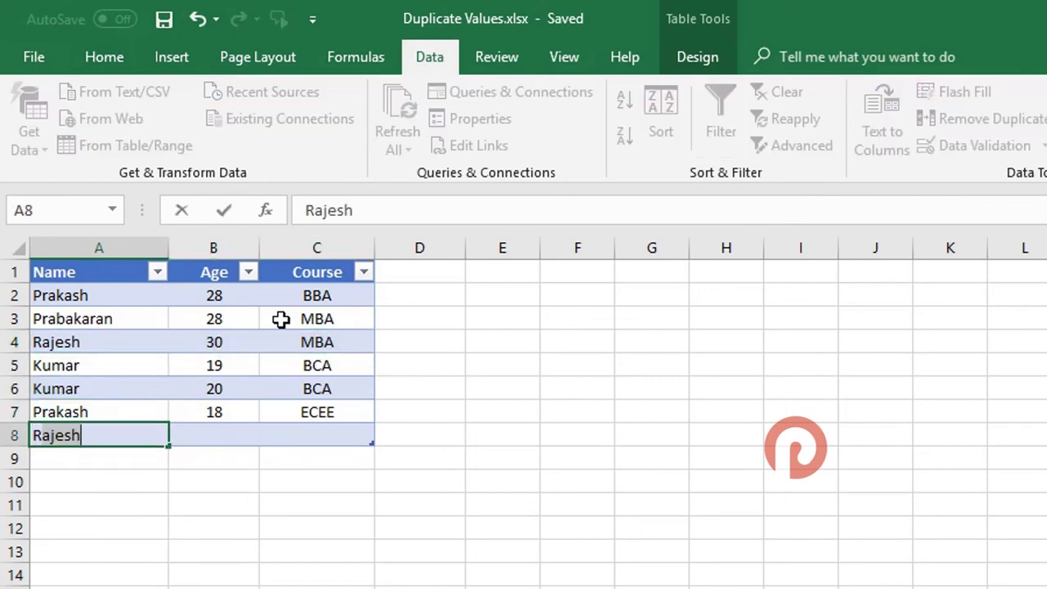
key("Tab")
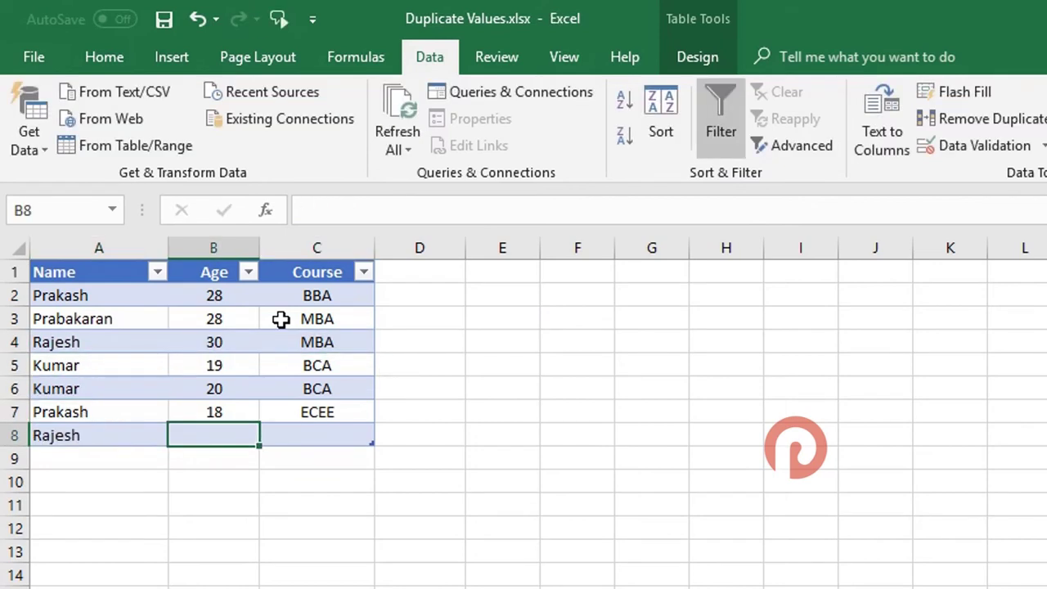
type("30")
key("Tab")
type("MBA")
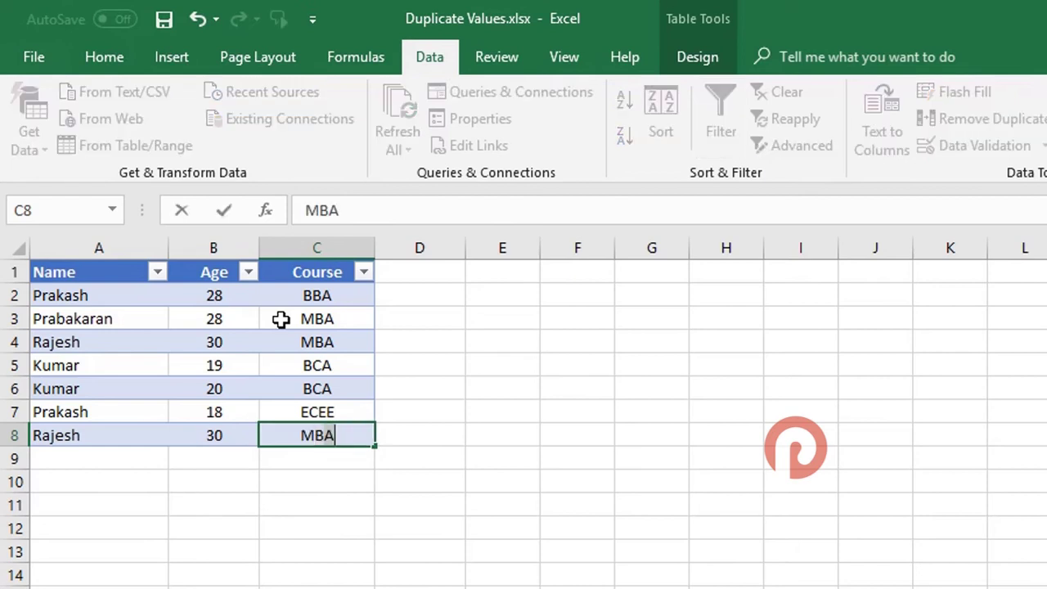
key("Tab")
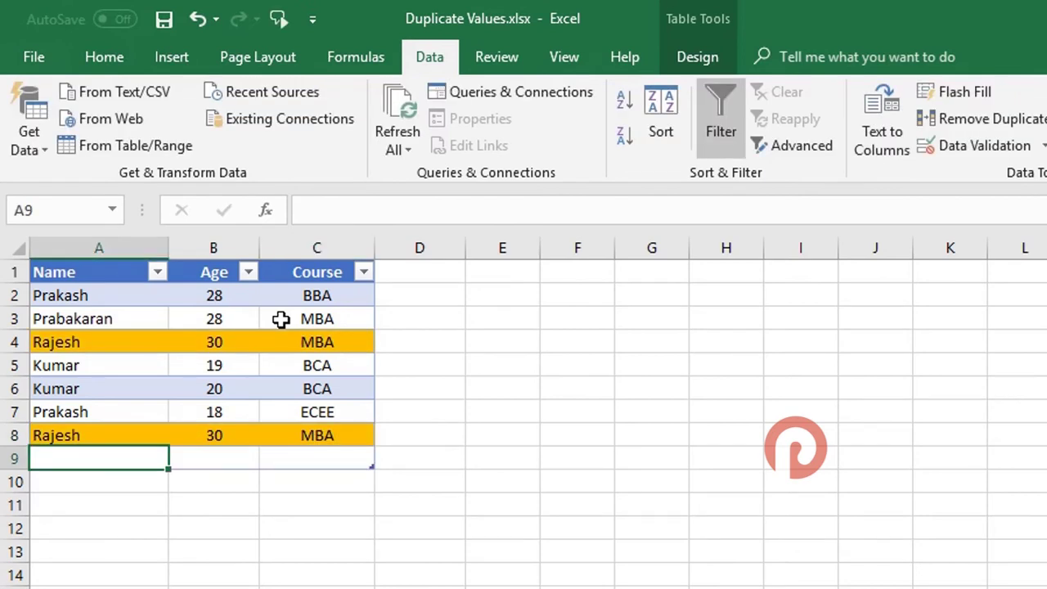
- Compare the duplicate Rajesh rows 4 and 8, then pick empty cell D2 for a helper formula
left_click(42, 435)
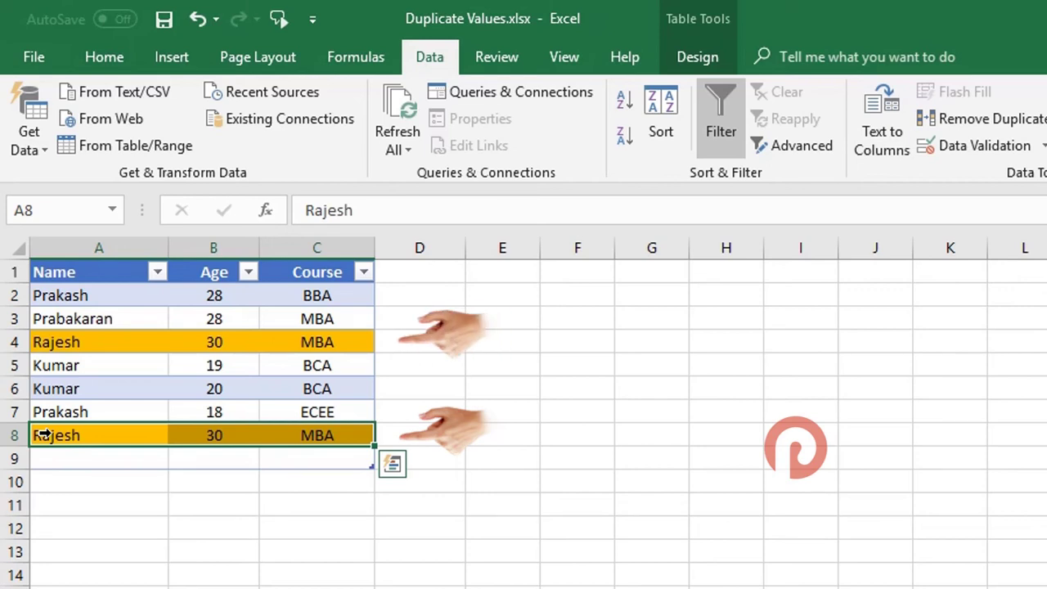
left_click(41, 342)
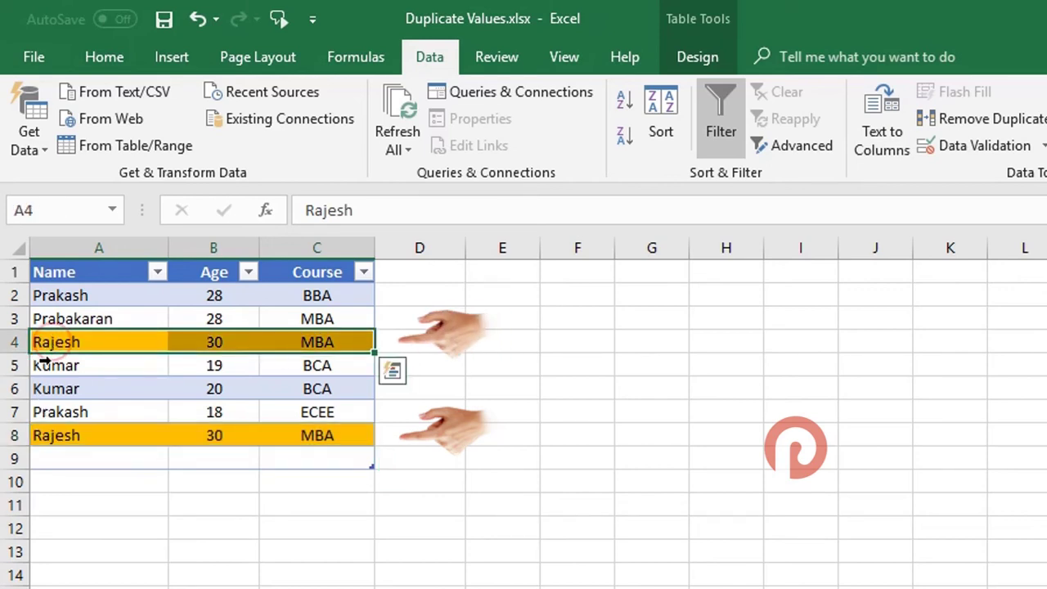
left_click(41, 437)
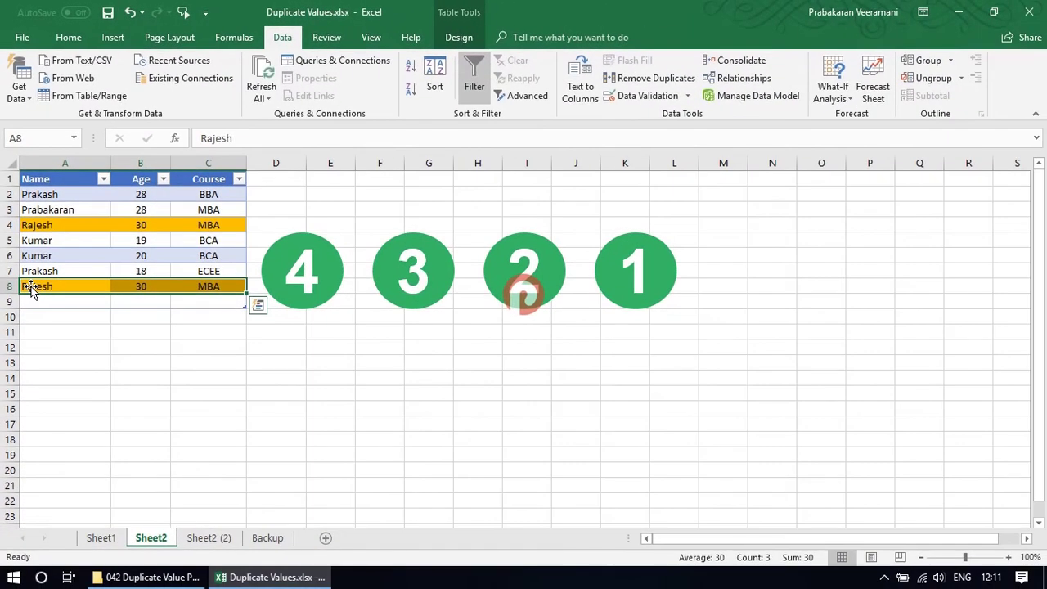
left_click(44, 253)
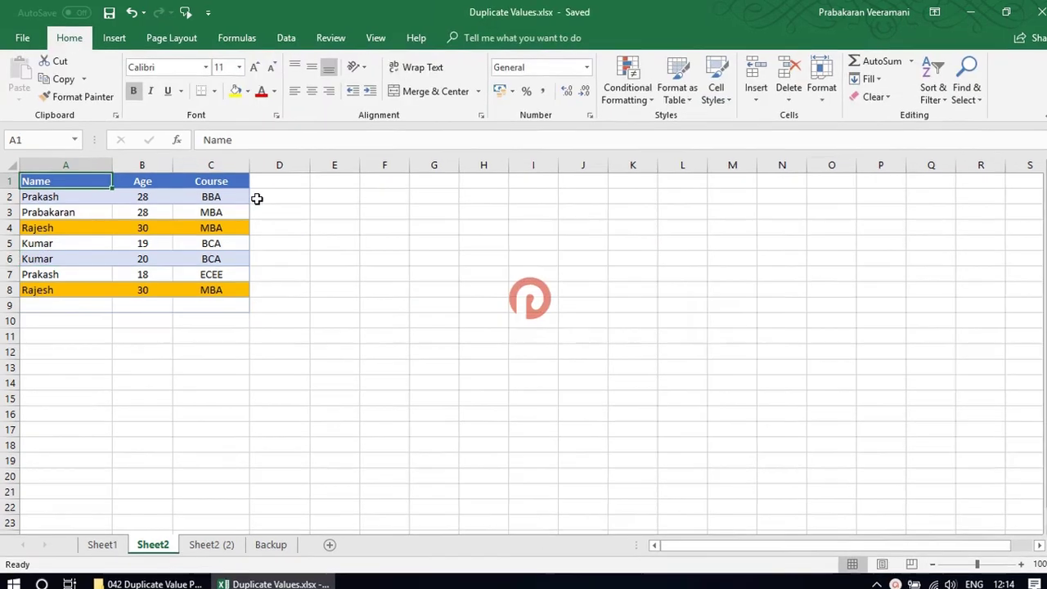
left_click(263, 194)
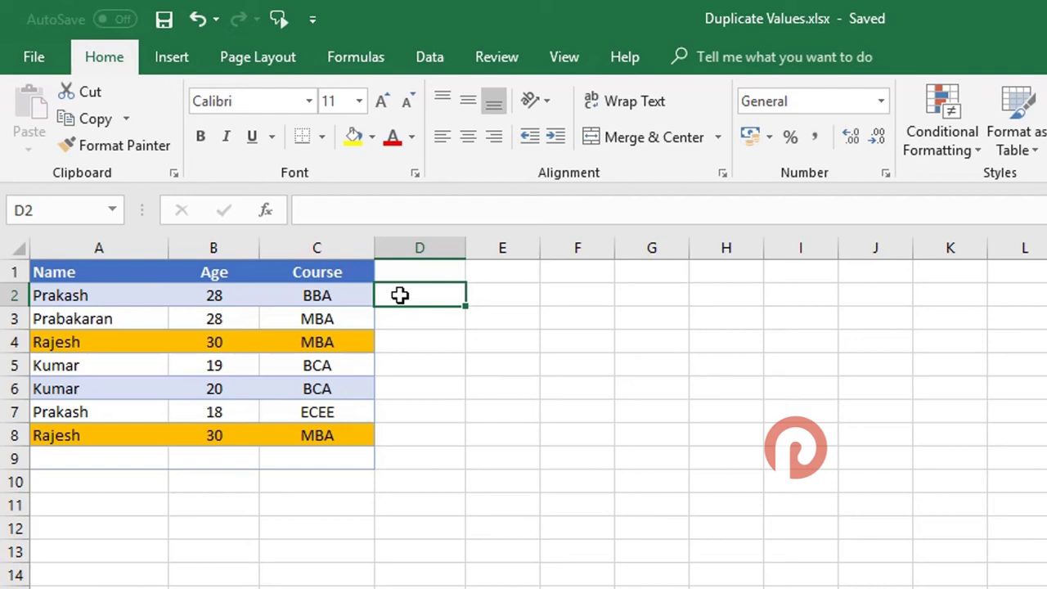
- In D2 start =COUNTIFS($A$2:$A$20,$A2 with an absolute names range and column-locked A2
type("=co")
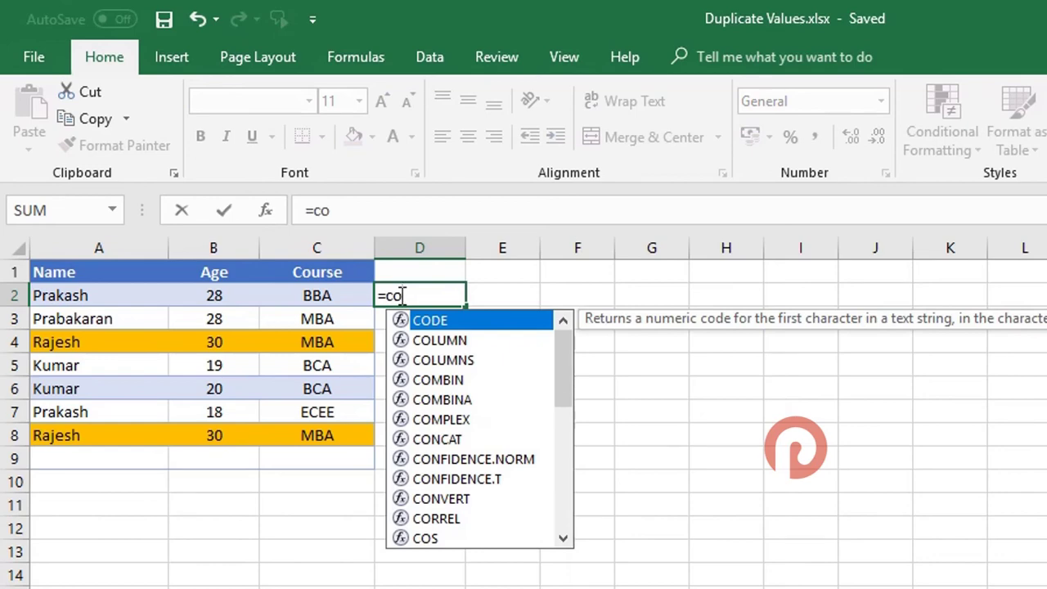
type("unts")
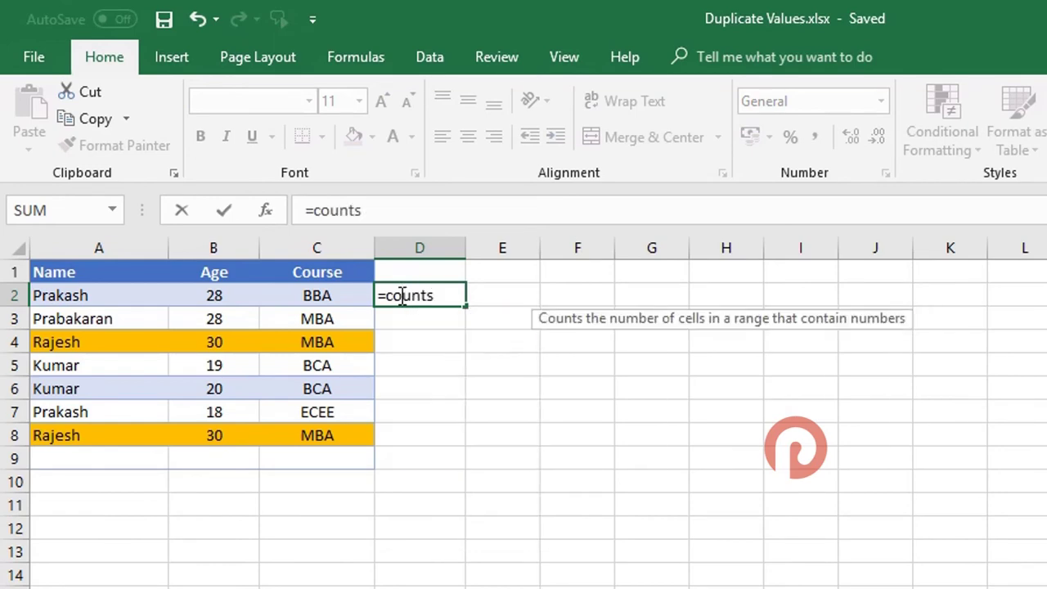
key("BackSpace")
key("BackSpace")
key("Down")
key("Down")
key("Down")
key("Down")
key("Tab")
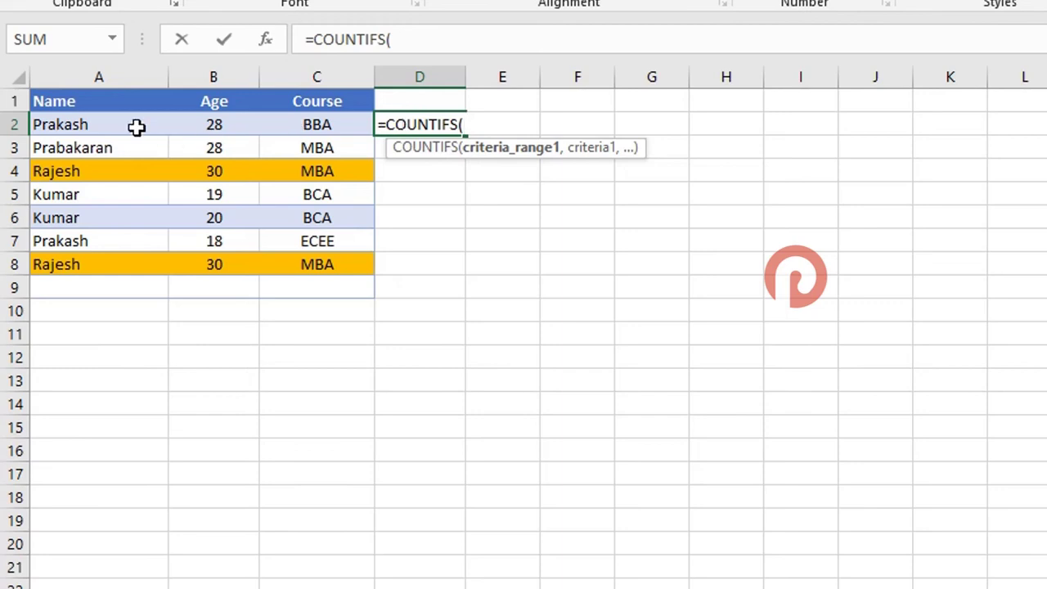
left_click_drag(117, 124, 41, 542)
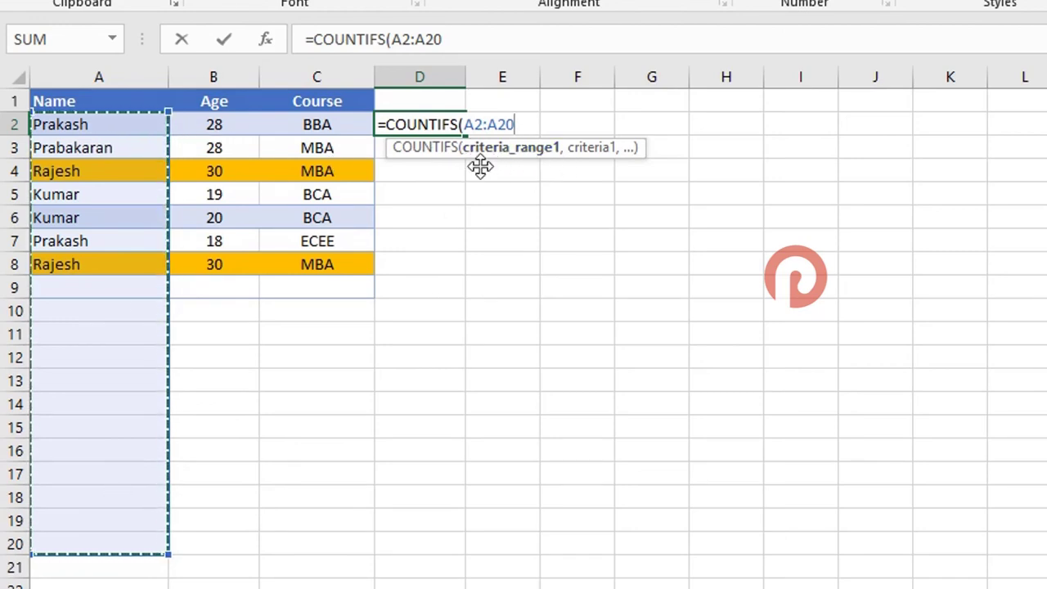
key("F4")
type(",")
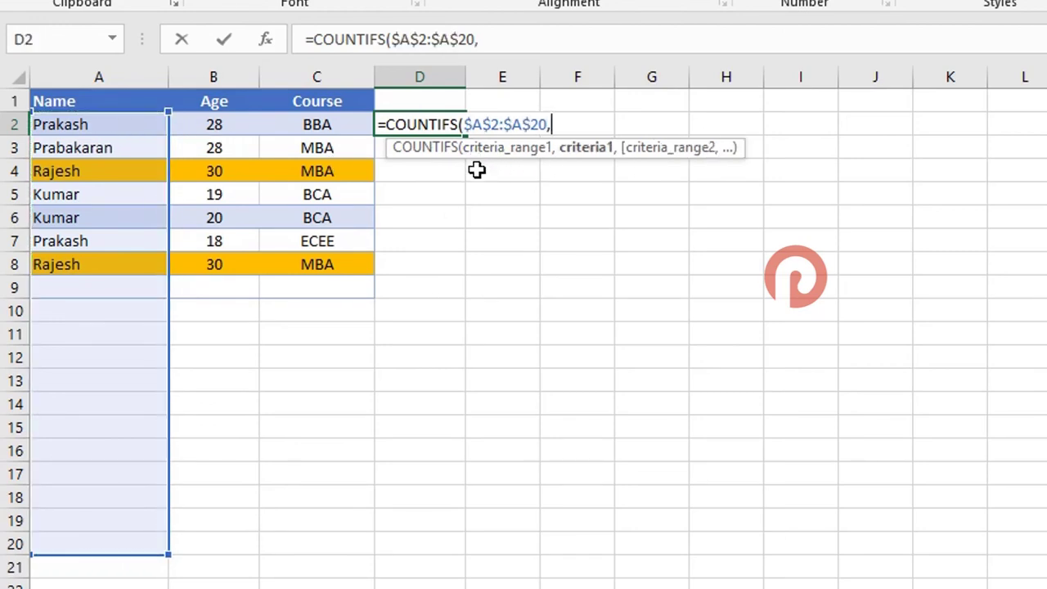
left_click(138, 124)
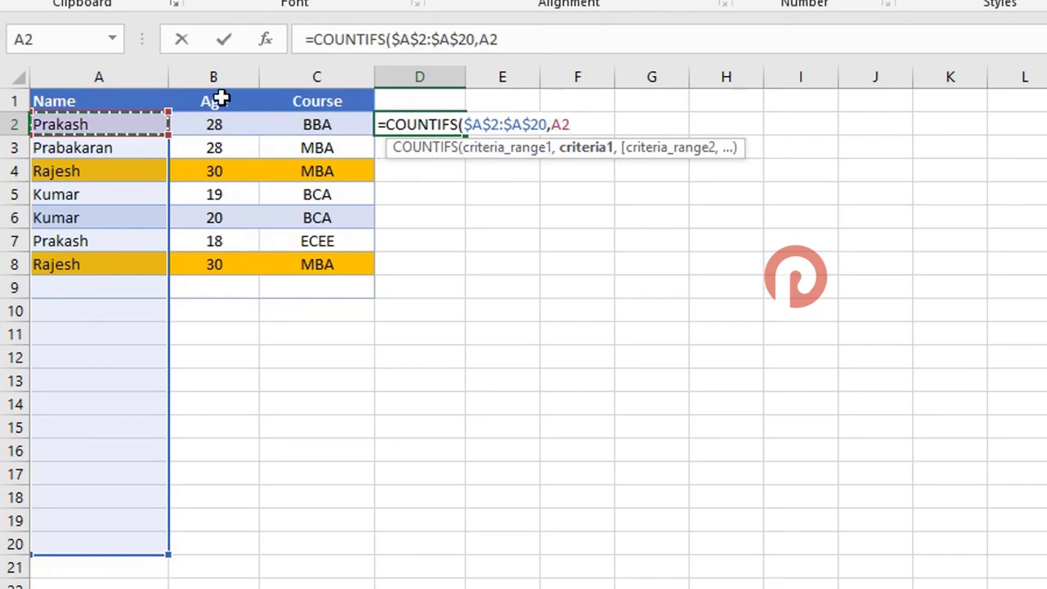
key("F4")
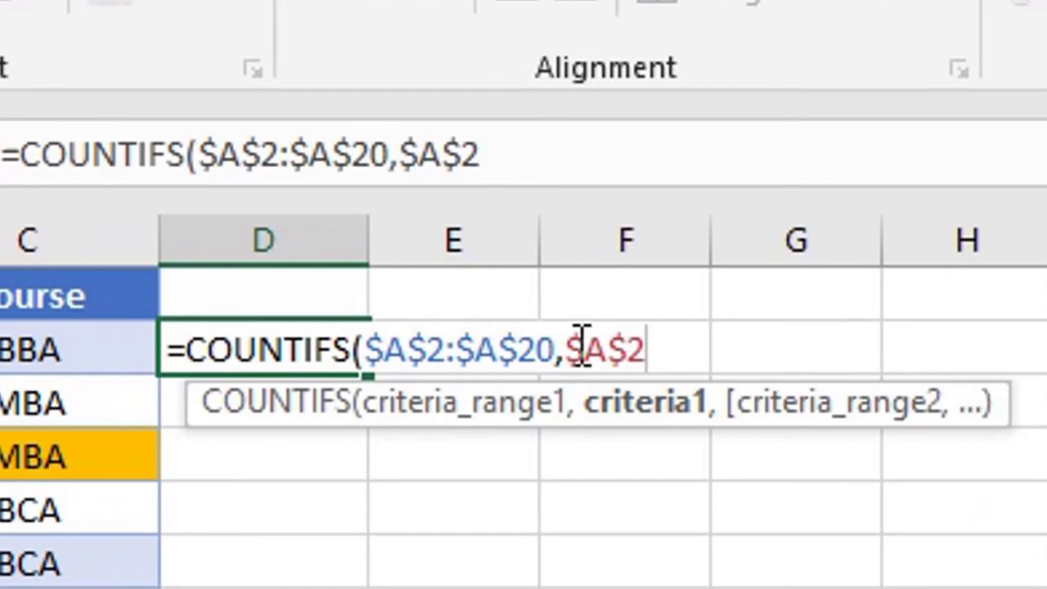
key("F4")
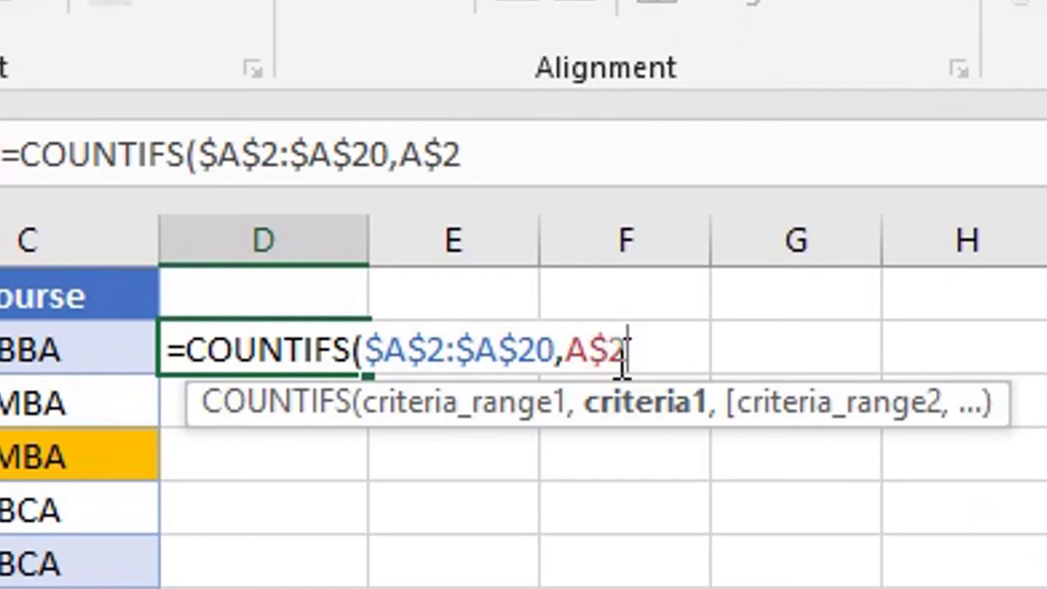
key("F4")
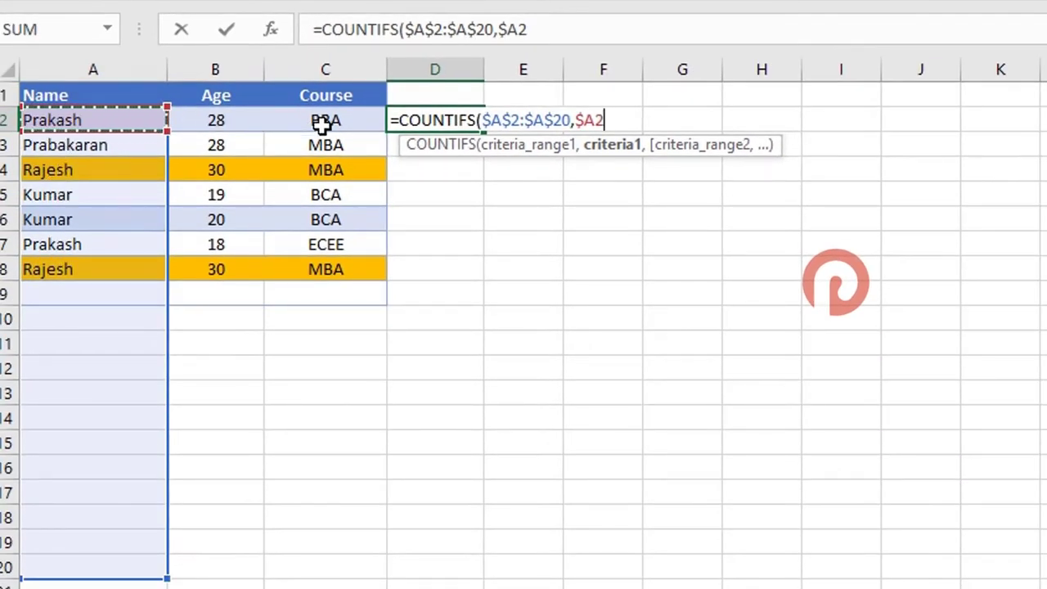
- Add the age criteria $B$2:$B$20,$B2 to the COUNTIFS formula
type(",")
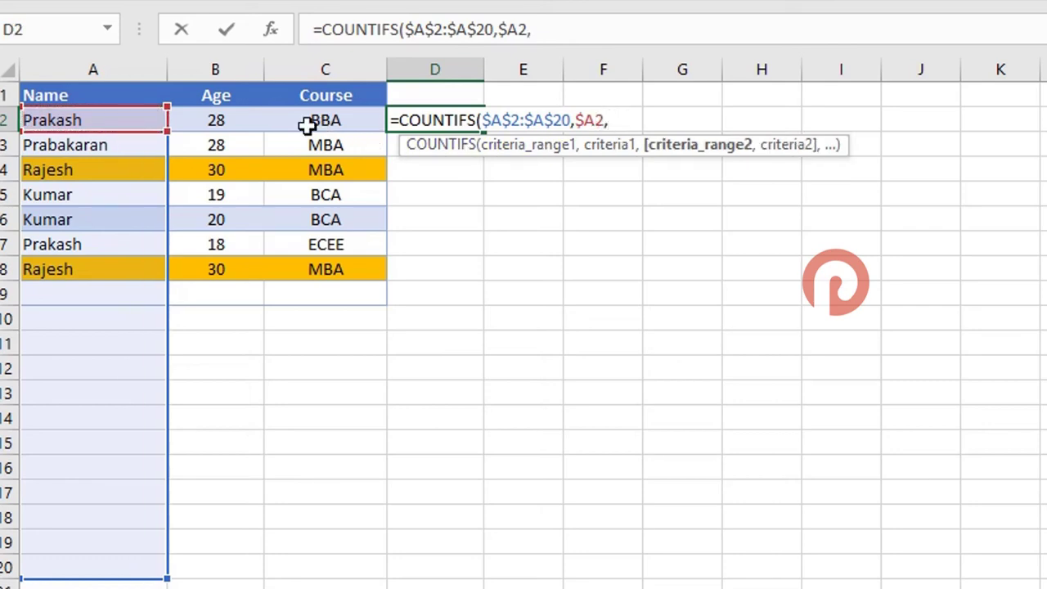
left_click_drag(212, 117, 198, 570)
key("F4")
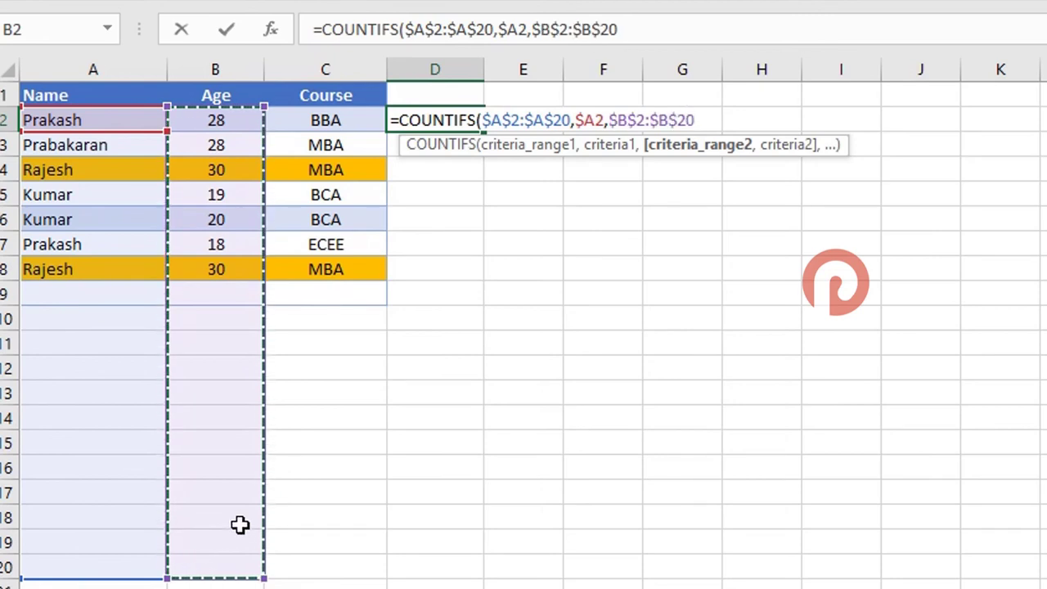
type(",")
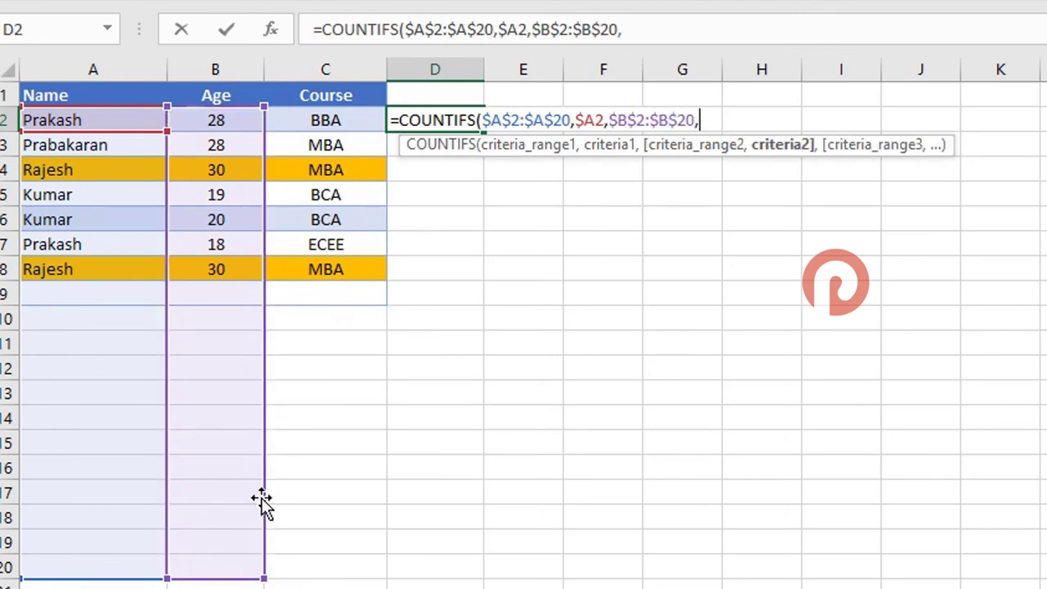
left_click(231, 121)
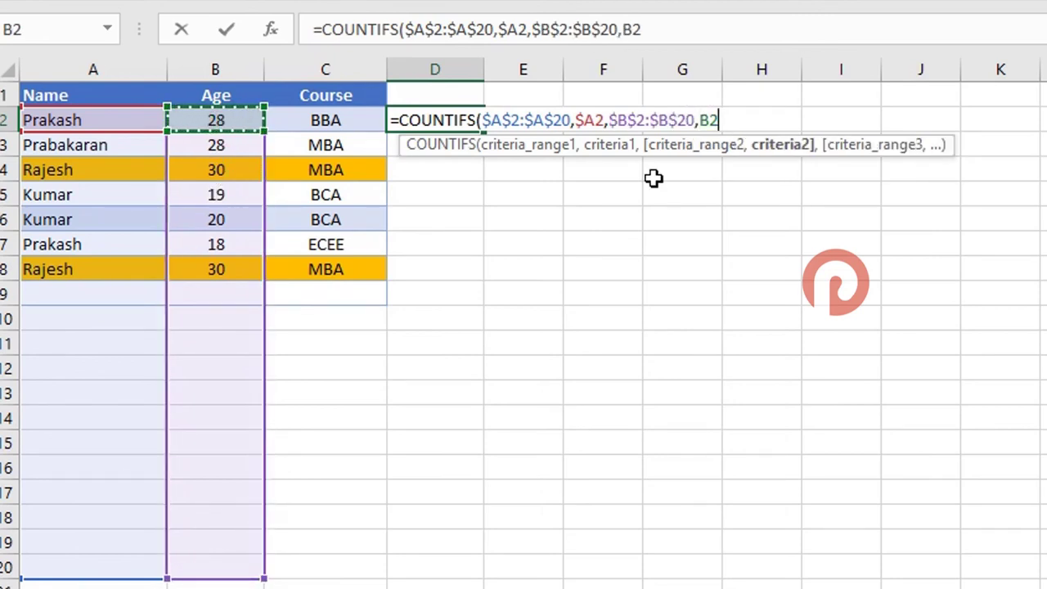
key("F4")
key("F4")
key("F4")
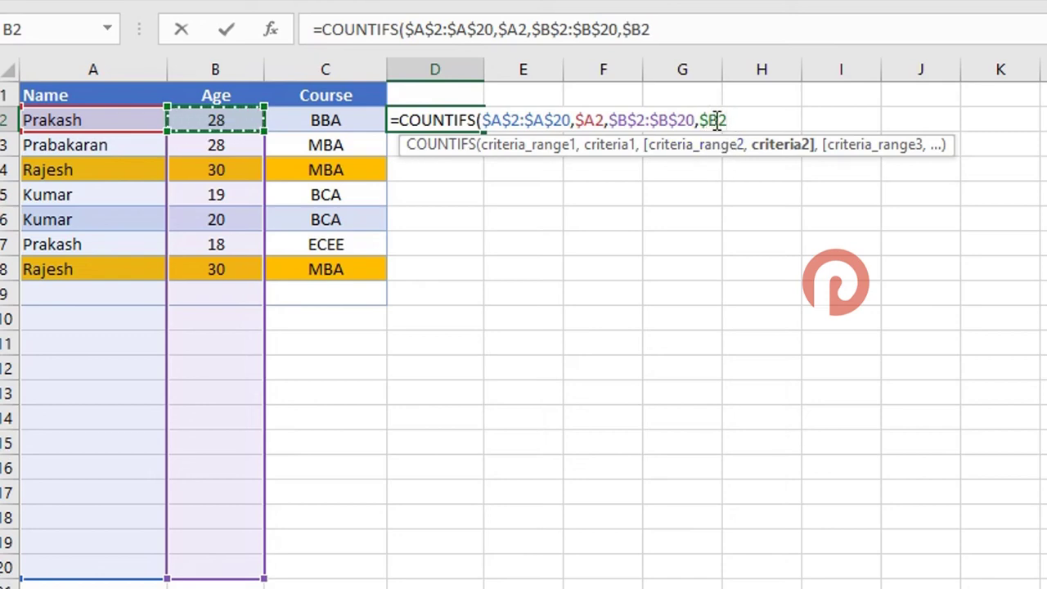
- Add the course criteria $C$2:$C$20,$C2 and close the formula so D2 shows 1
type(",")
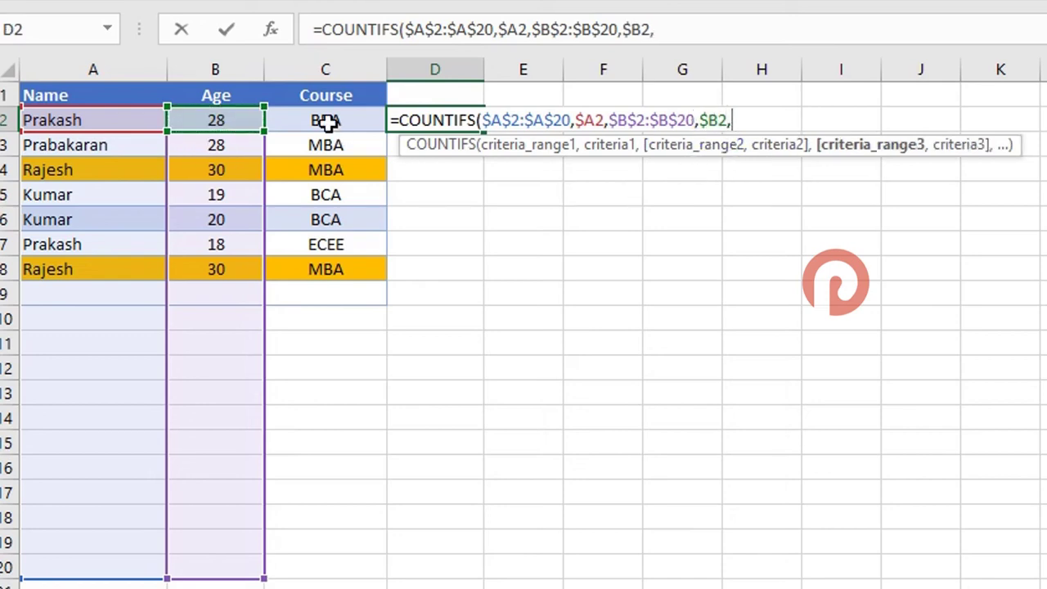
left_click_drag(327, 122, 281, 568)
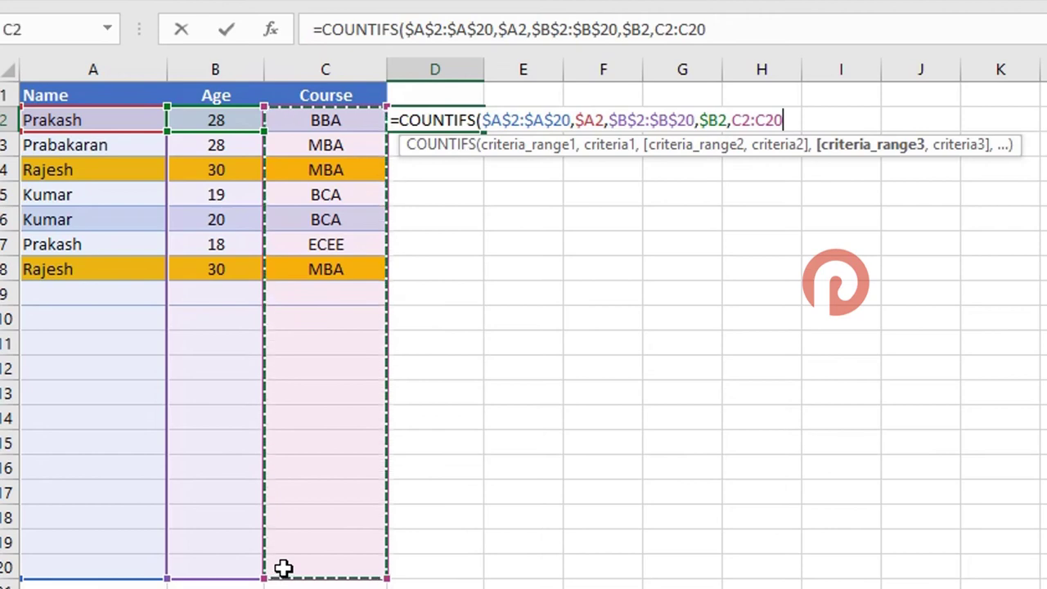
key("F4")
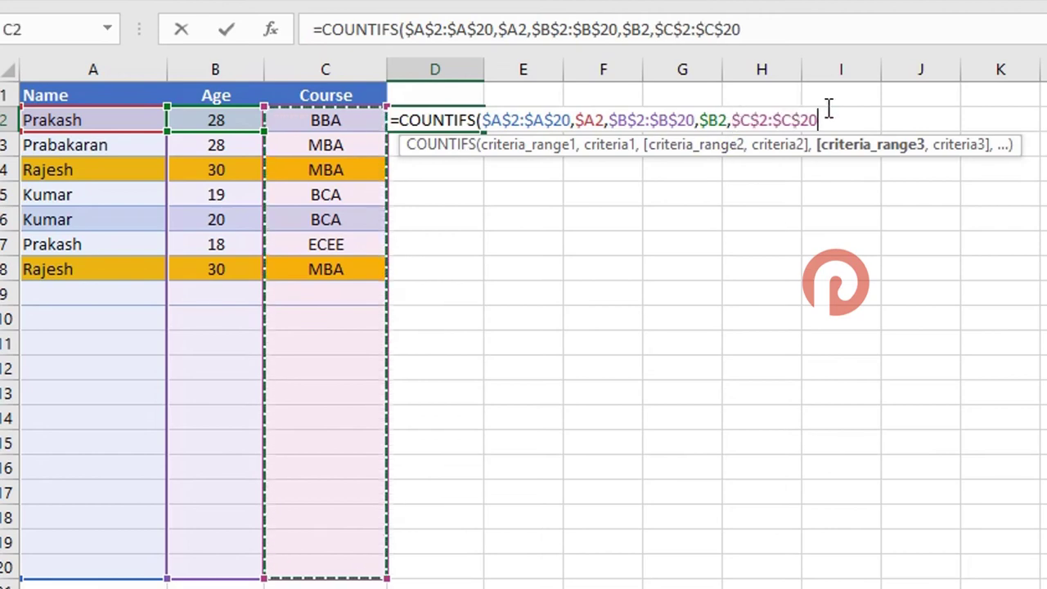
type(",")
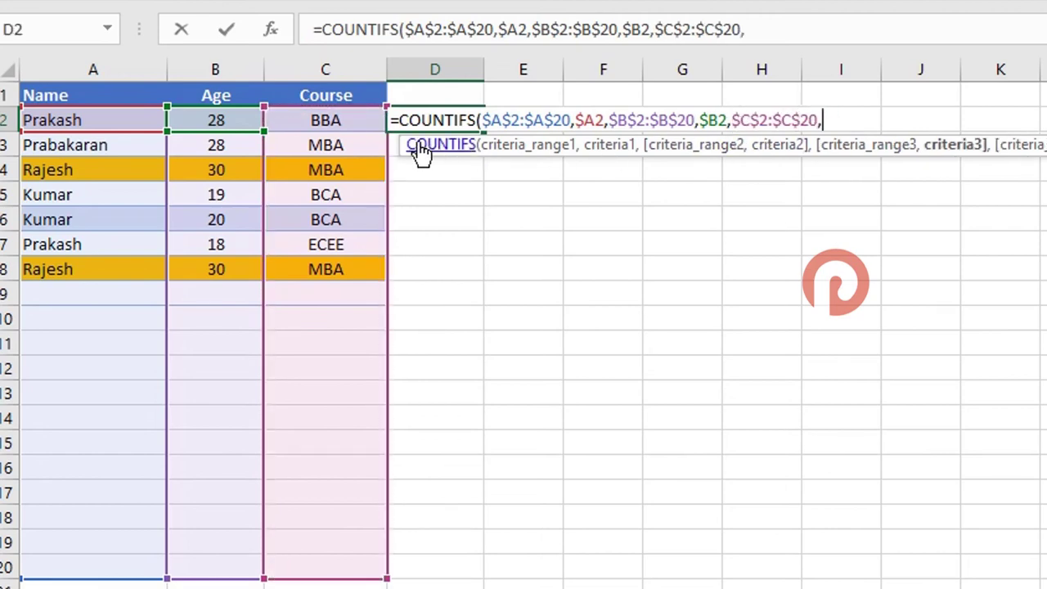
left_click(338, 120)
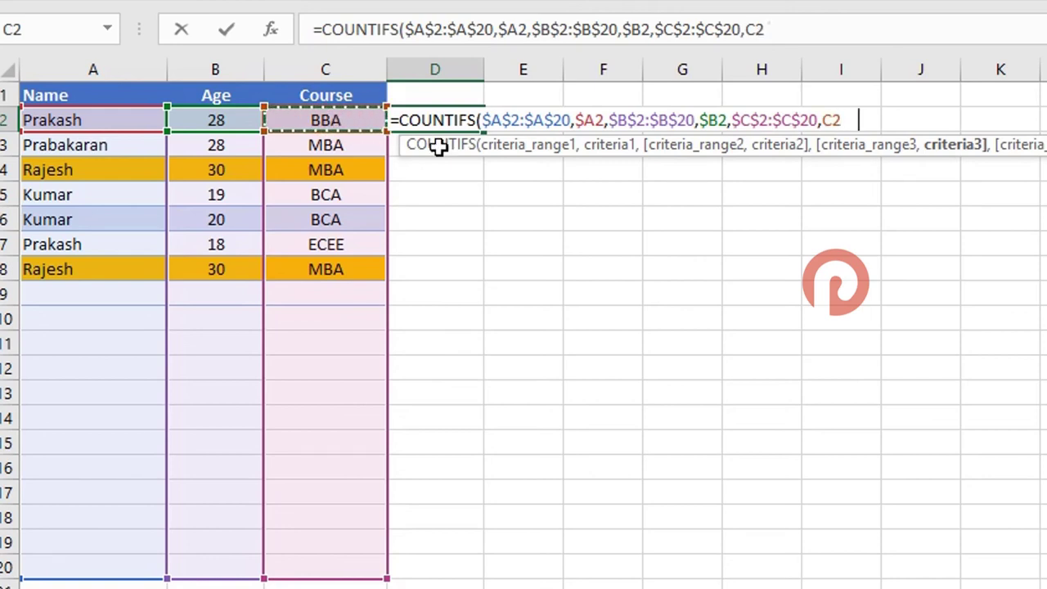
key("F4")
key("F4")
key("F4")
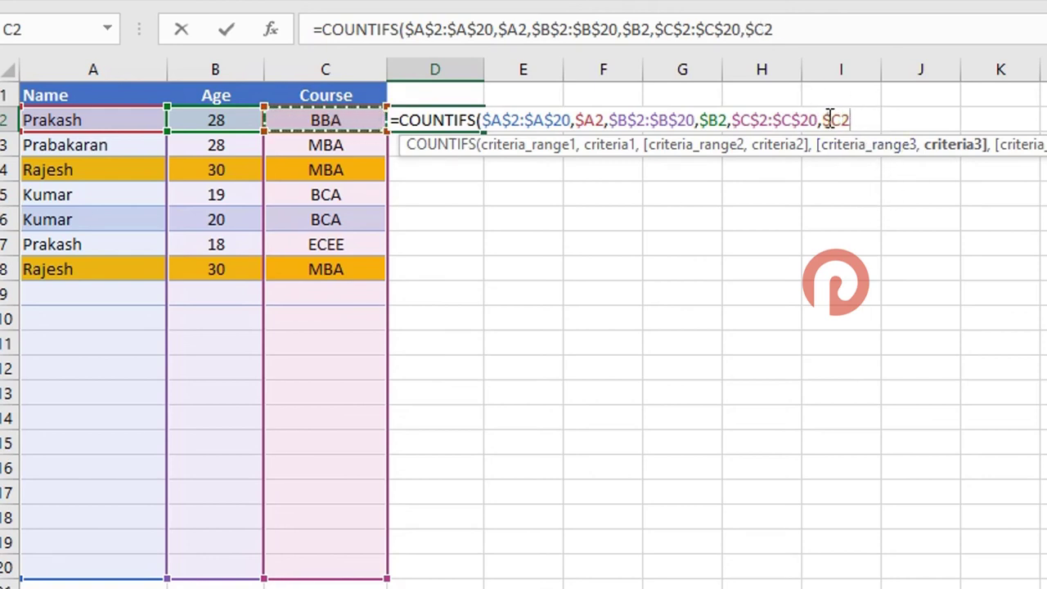
type(")")
key("Return")
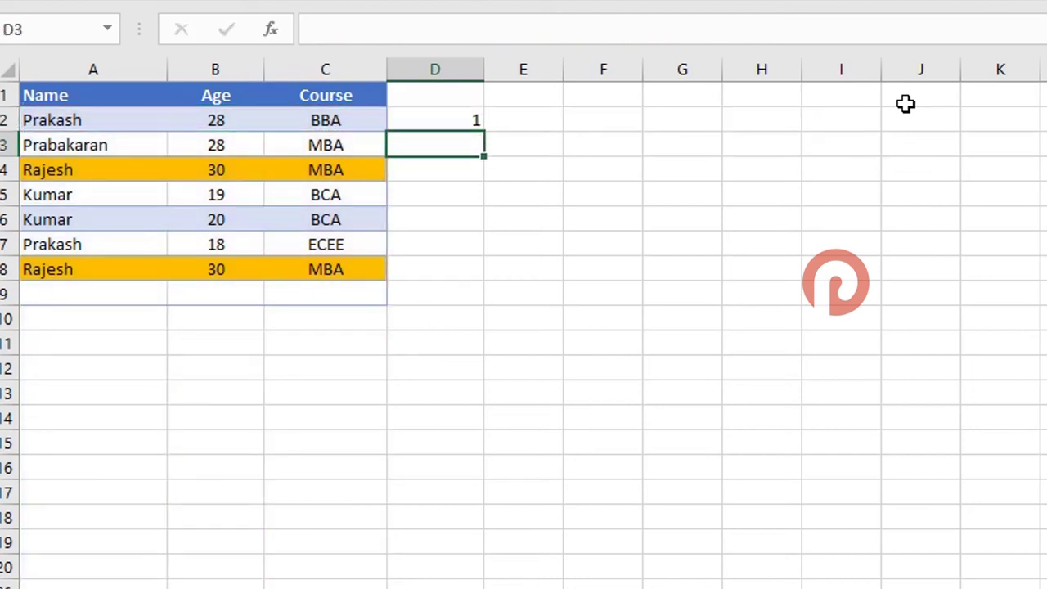
- Fill the D2 COUNTIFS formula down to D8 and check the copies in D4 and D8
key("Up")
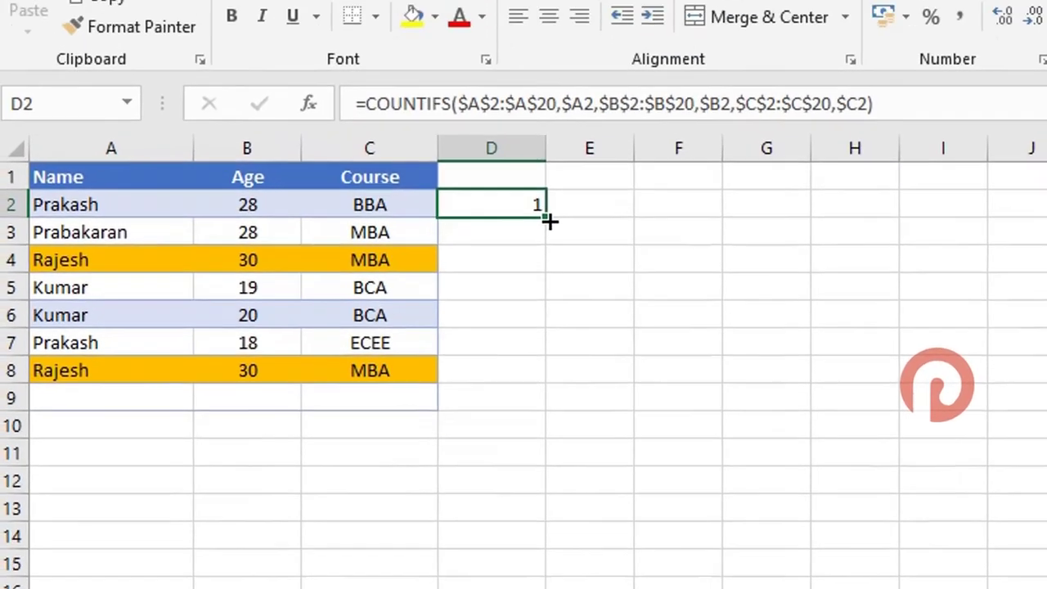
left_click_drag(483, 131, 450, 288)
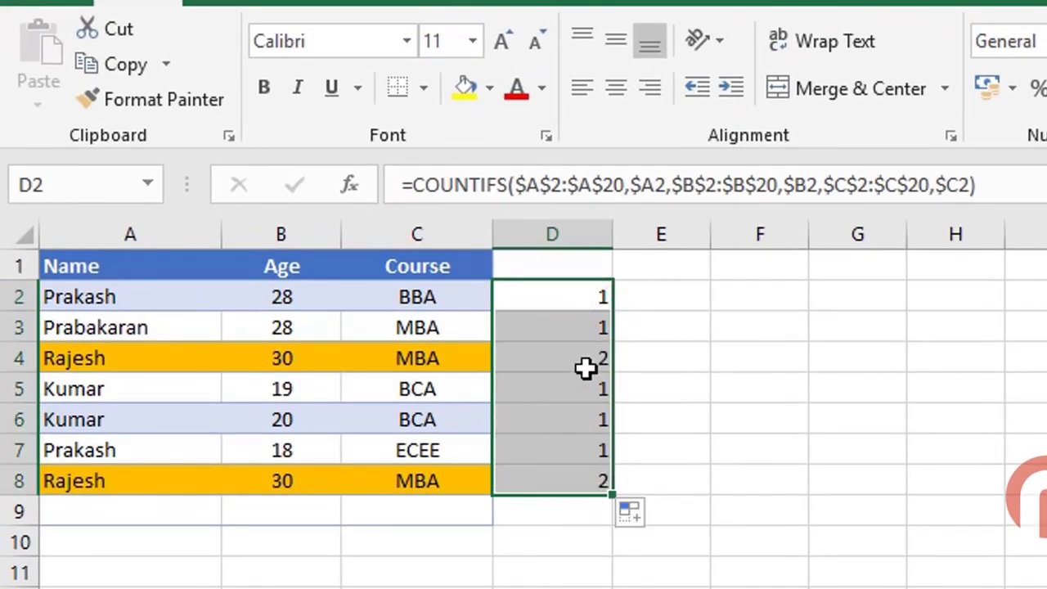
left_click(577, 301)
left_click(579, 358)
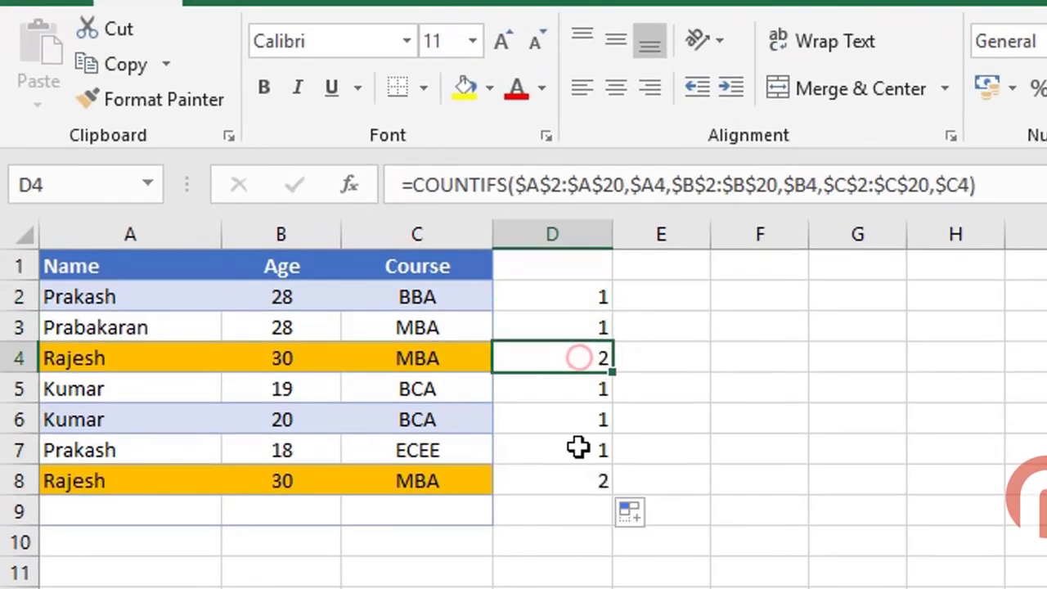
left_click(573, 481)
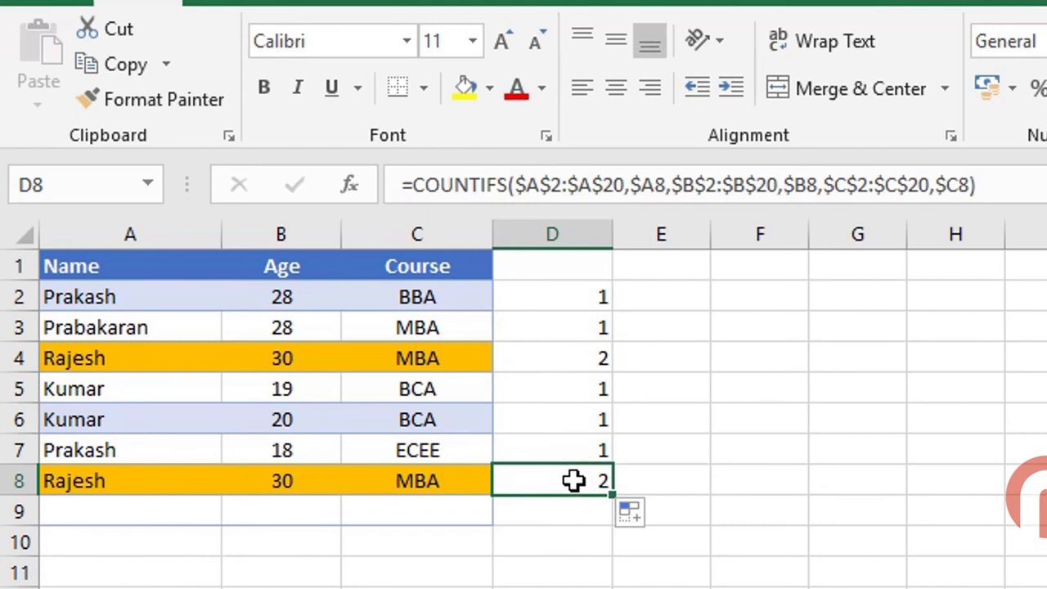
left_click(587, 297)
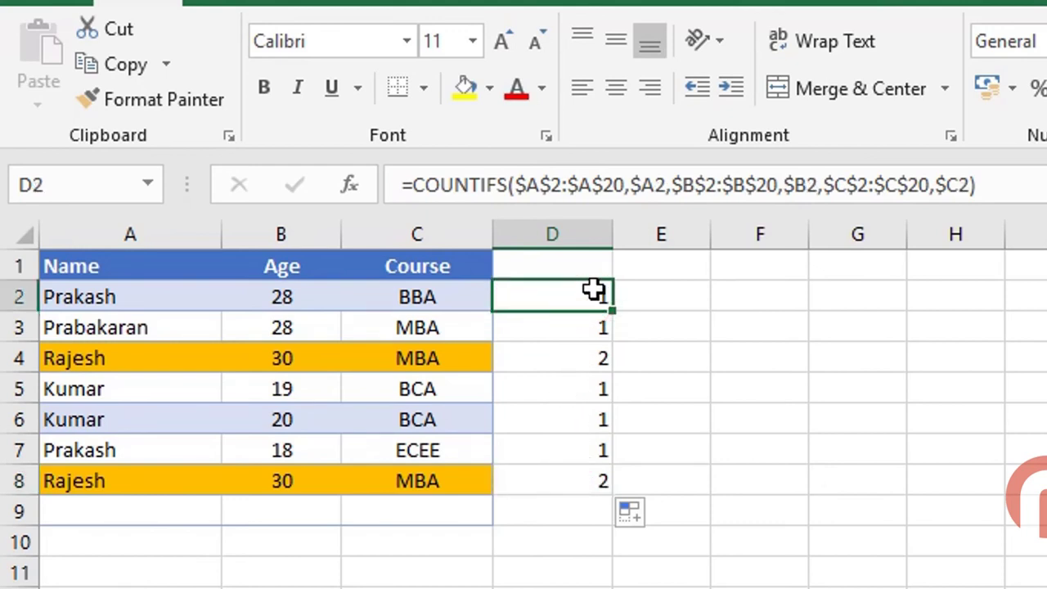
- Append >1 to the D2 formula and fill it down through D8
double_click(593, 297)
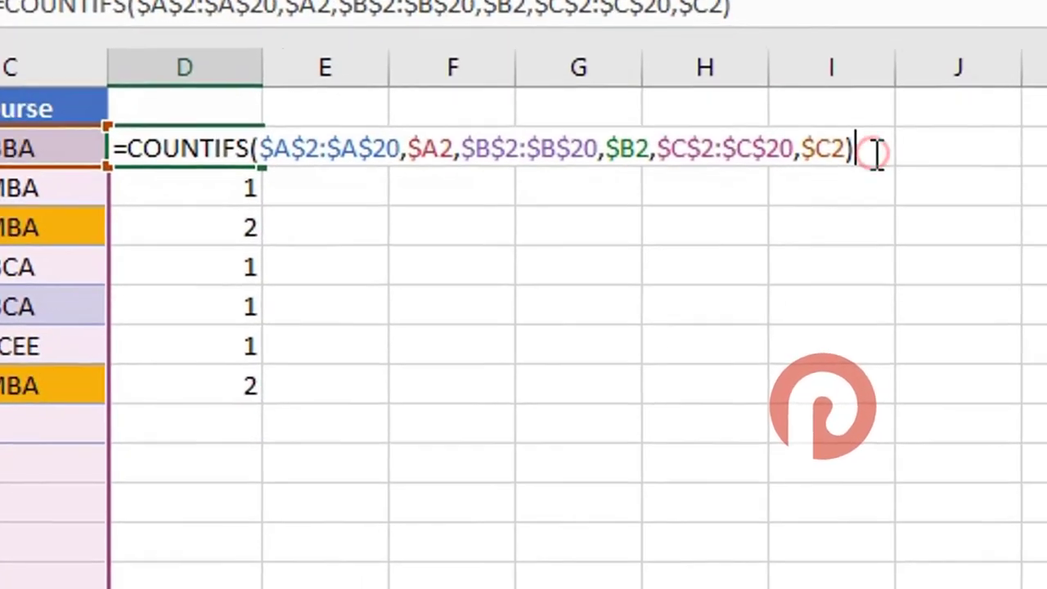
left_click(1046, 300)
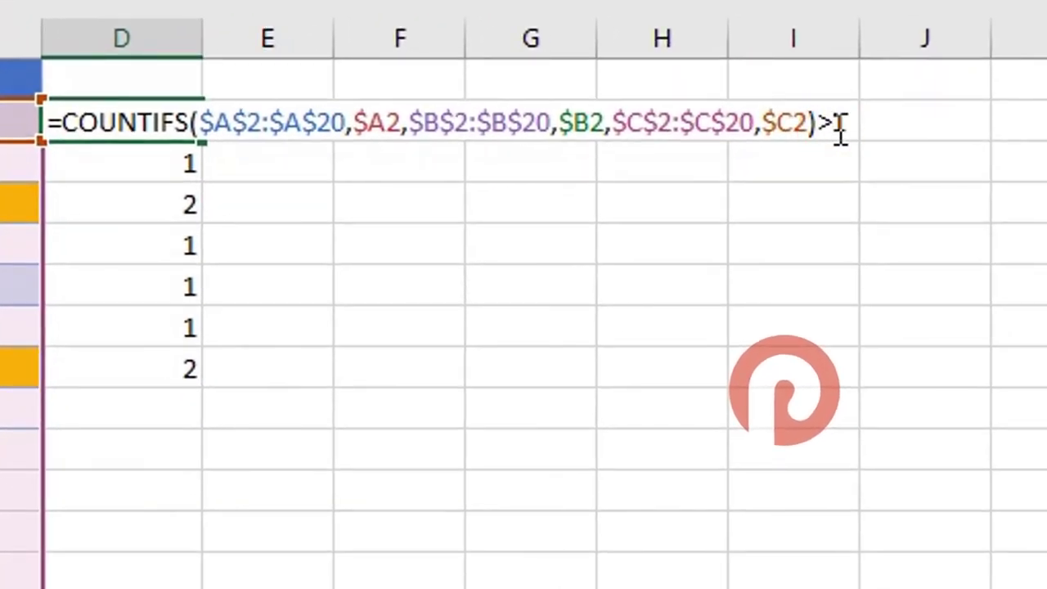
type(">1")
key("Return")
key("Up")
key("ctrl+shift+Down")
key("ctrl+d")
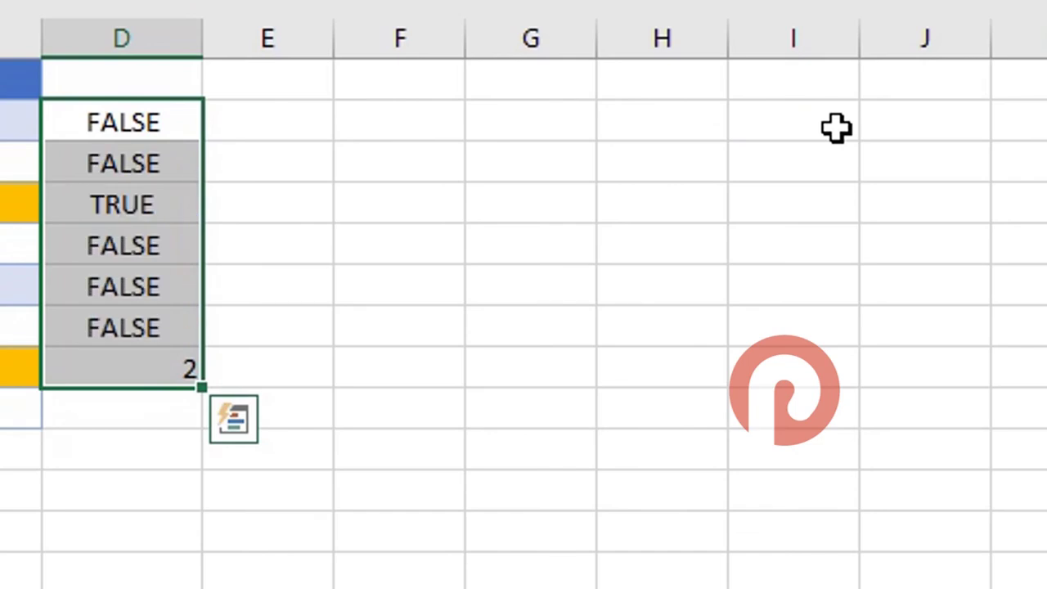
- Copy the COUNTIFS(...)>1 formula text from D2 and select data rows A2:C9
left_click(123, 120)
double_click(122, 120)
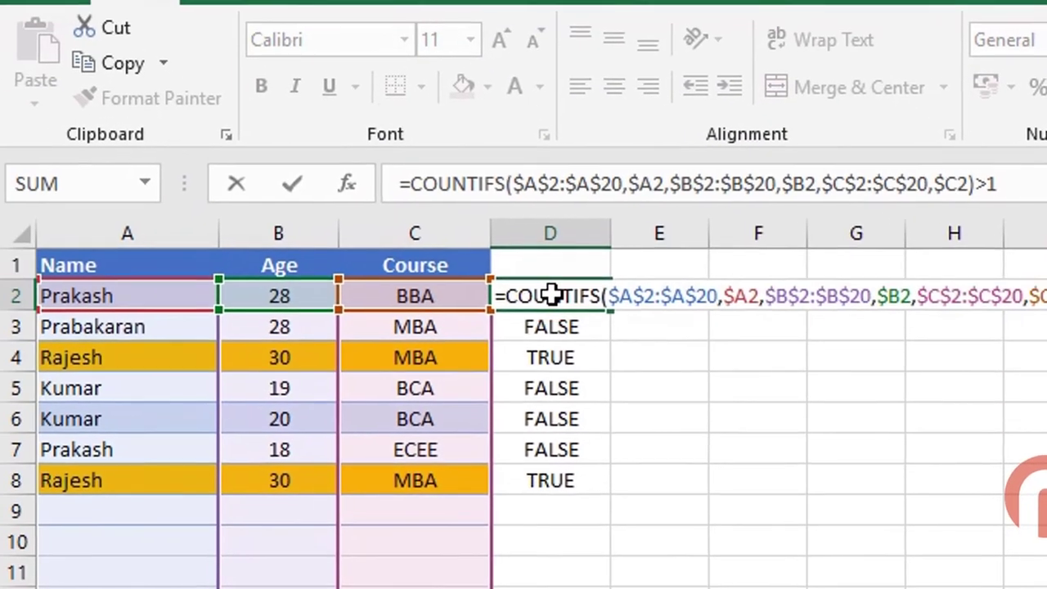
key("shift+End")
key("ctrl+c")
key("Escape")
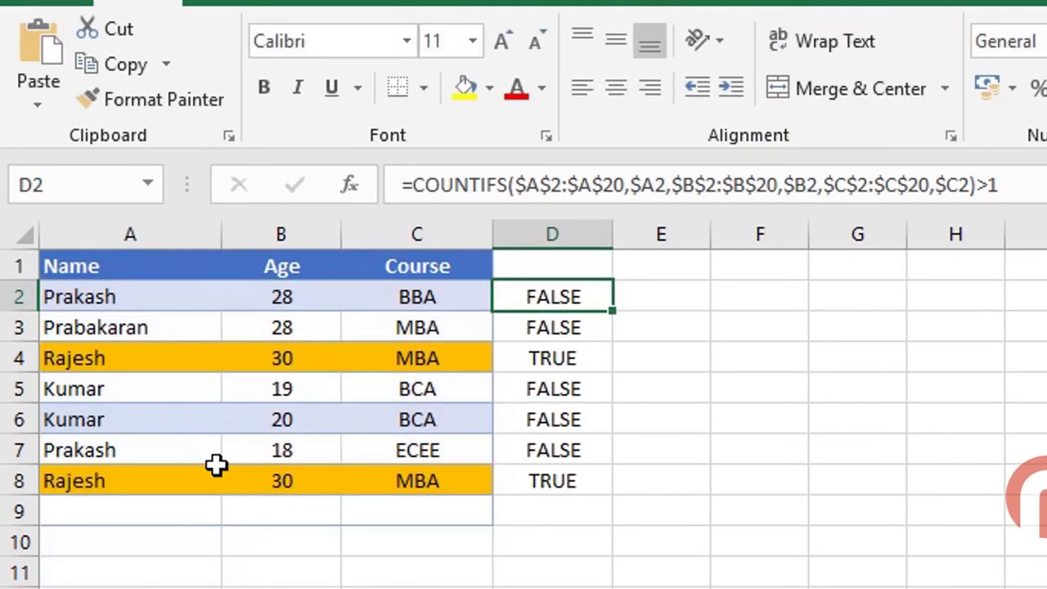
left_click_drag(133, 296, 411, 502)
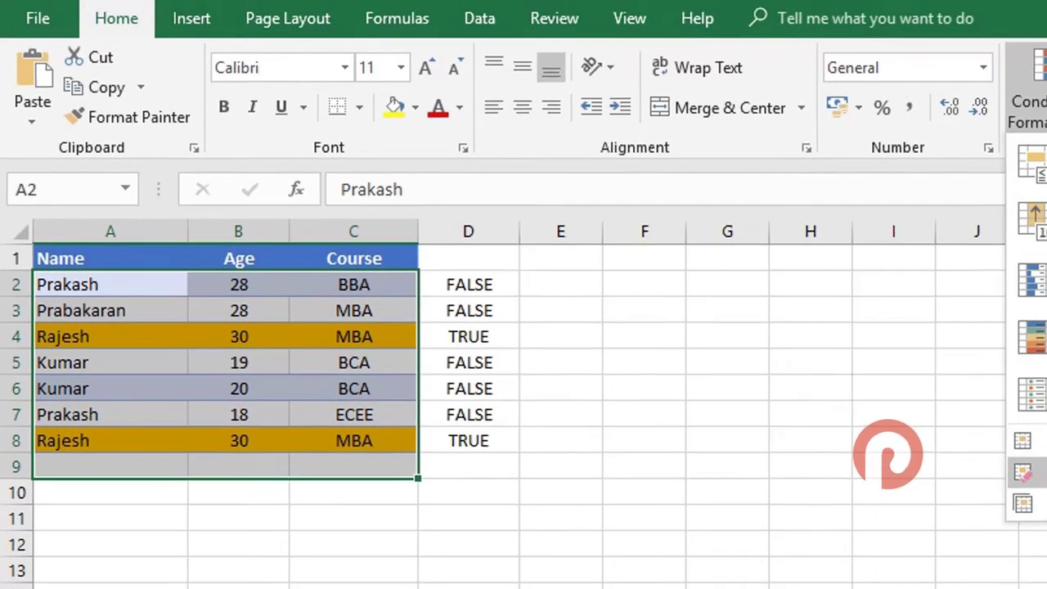
left_click(868, 121)
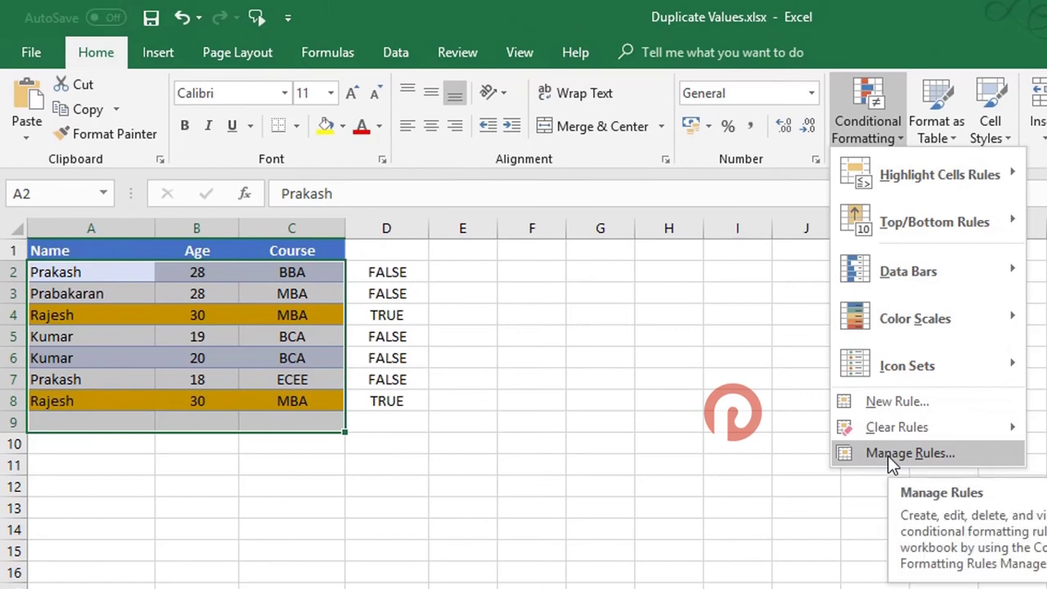
- Delete the existing highlight rule and show rules for the whole worksheet
left_click(888, 456)
left_click(528, 405)
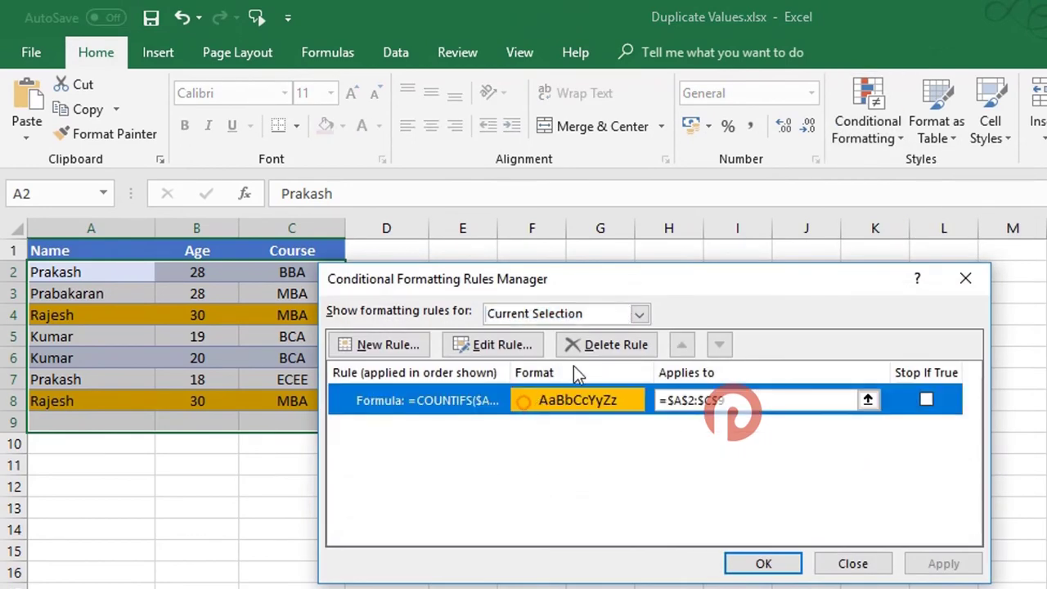
left_click(590, 356)
left_click(618, 314)
left_click(577, 346)
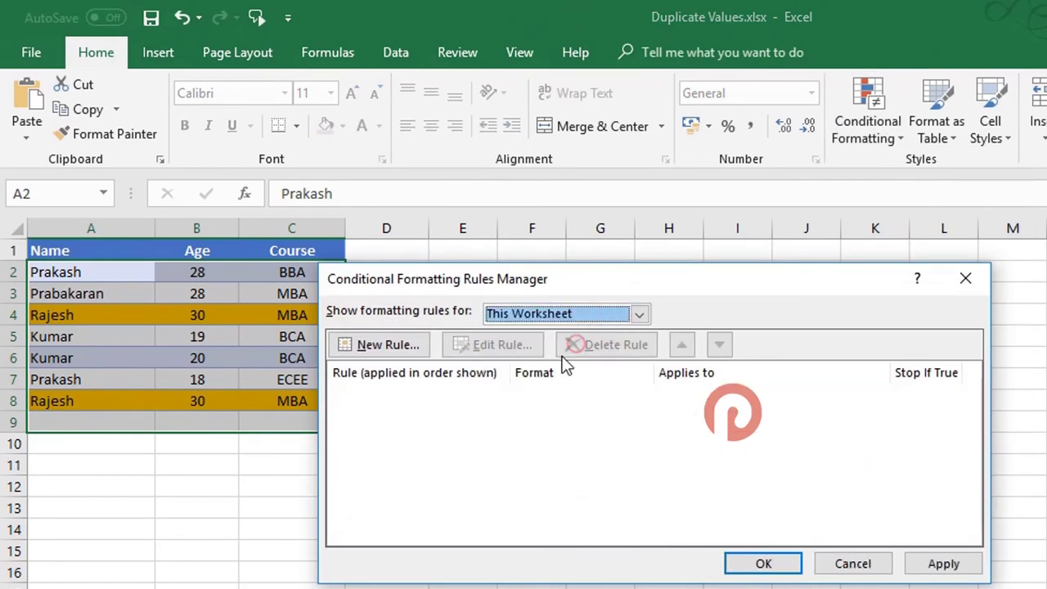
- Create a formula-based rule with the pasted COUNTIFS(...)>1 duplicate test
left_click(384, 344)
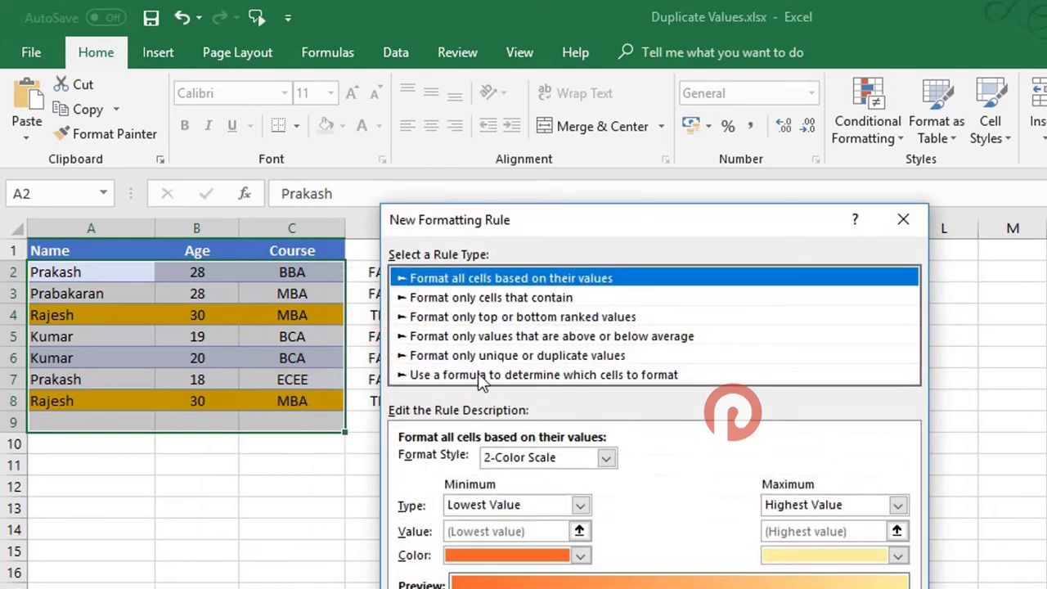
left_click_drag(483, 236, 527, 201)
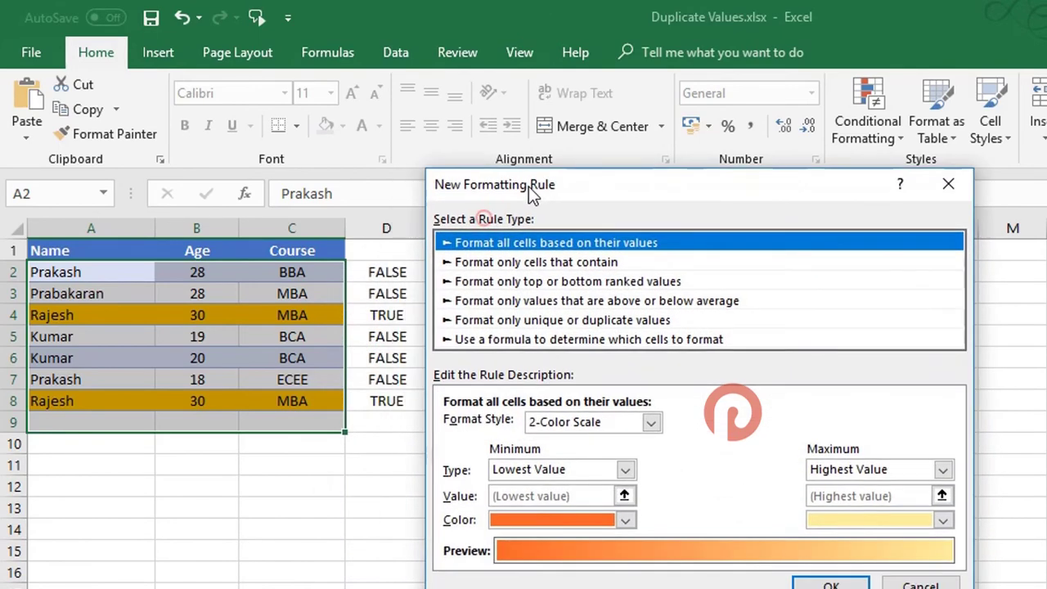
left_click(483, 342)
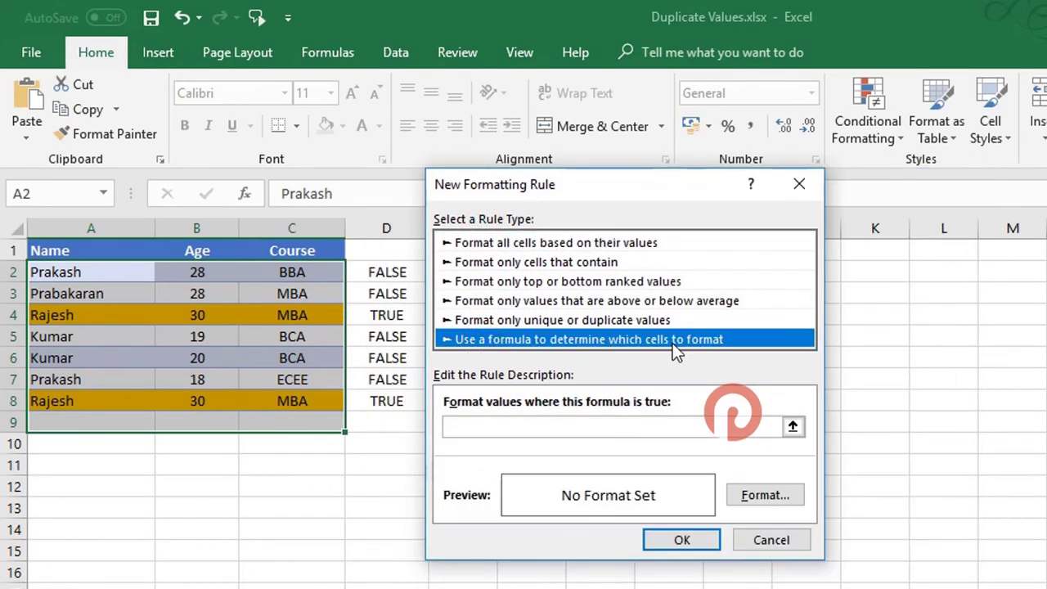
left_click(614, 432)
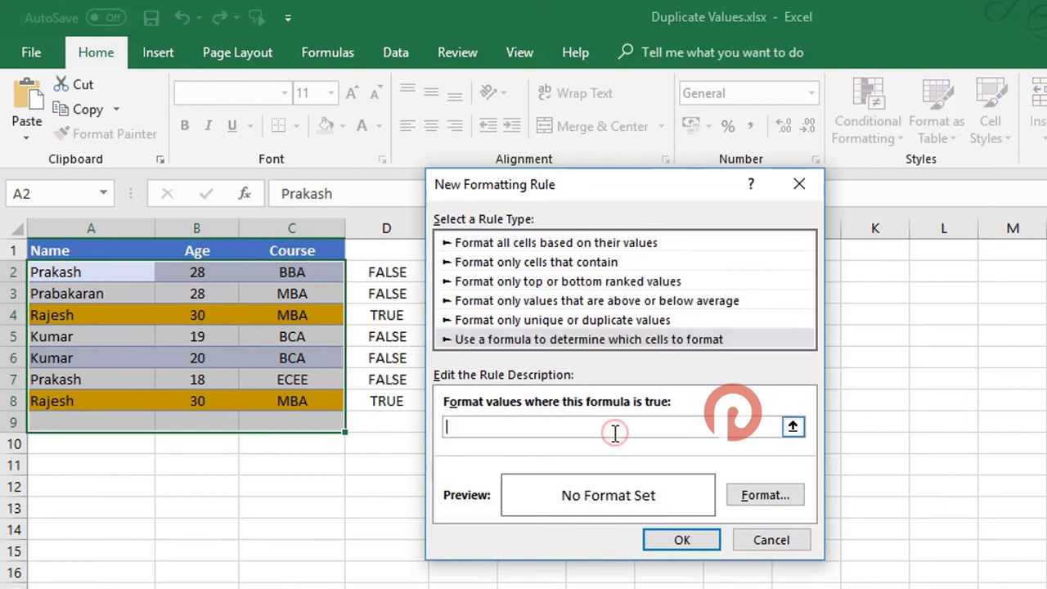
key("ctrl+v")
left_click_drag(464, 431, 445, 429)
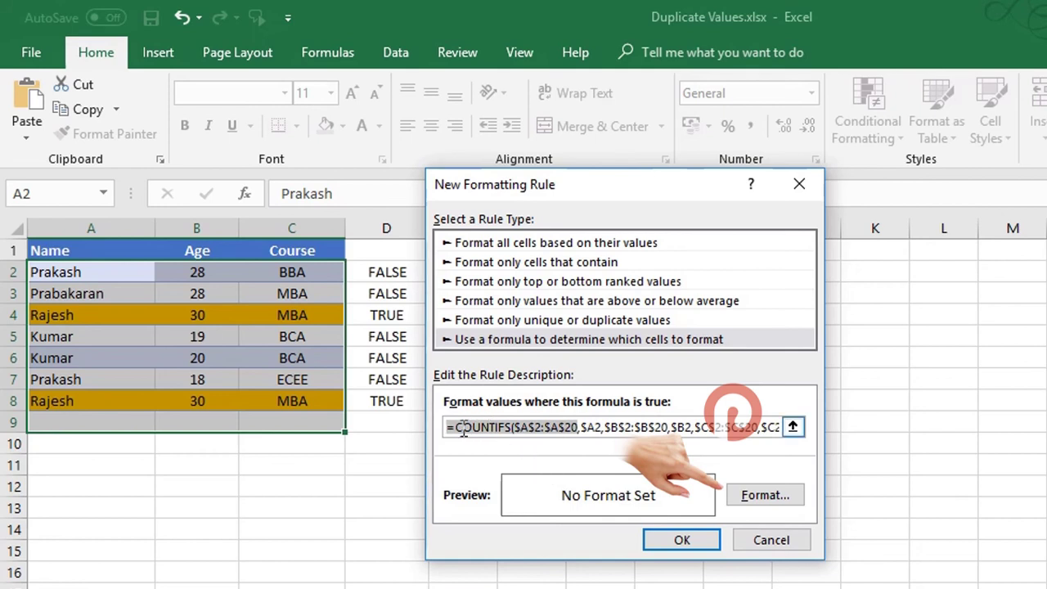
left_click_drag(548, 427, 871, 424)
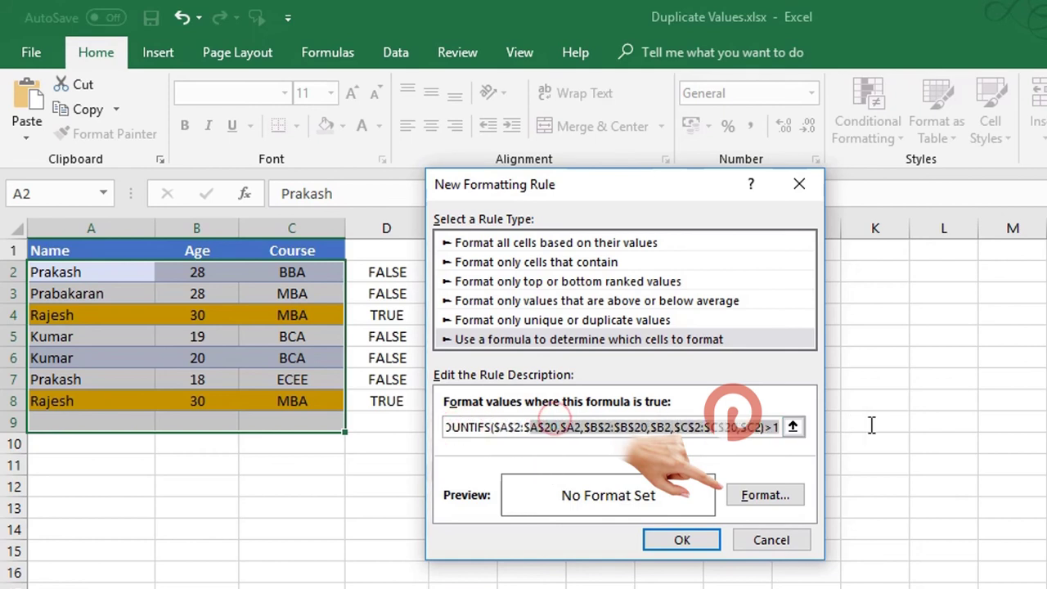
left_click(759, 427)
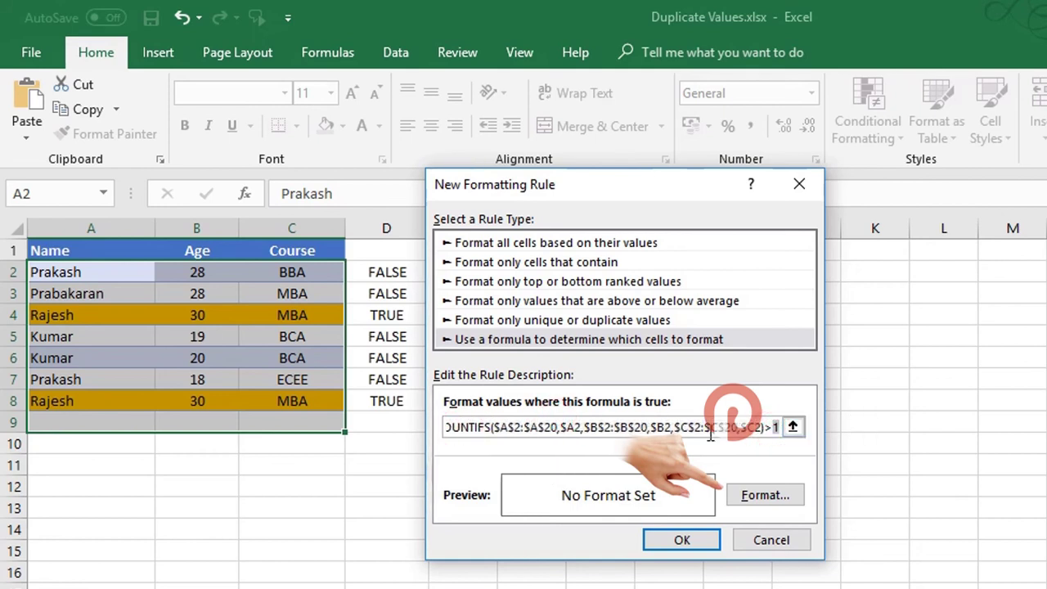
- Give the rule a red fill with white text, then save, apply and close the Rules Manager
left_click(744, 497)
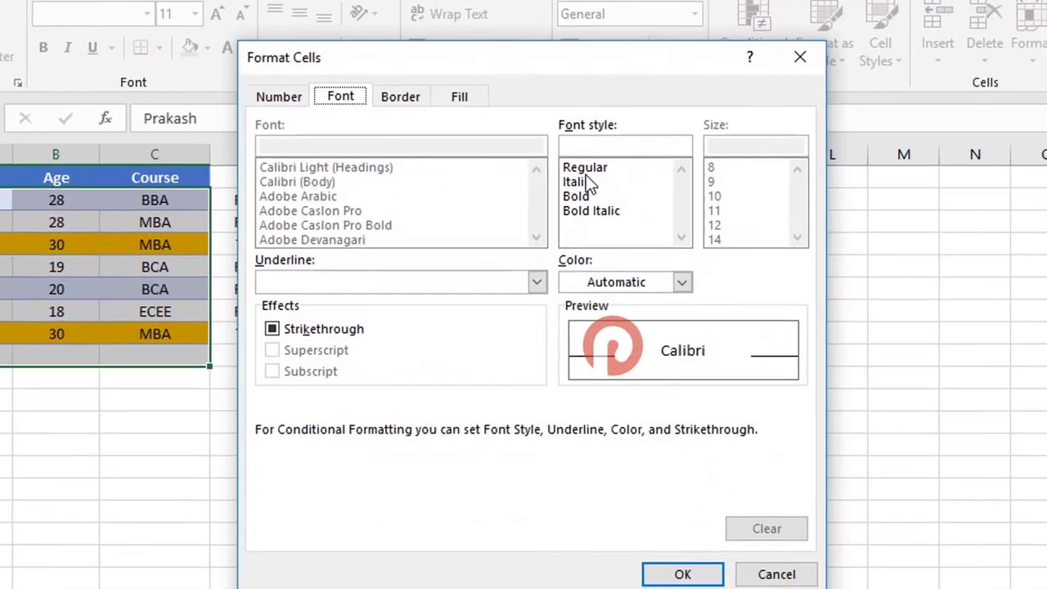
left_click(460, 94)
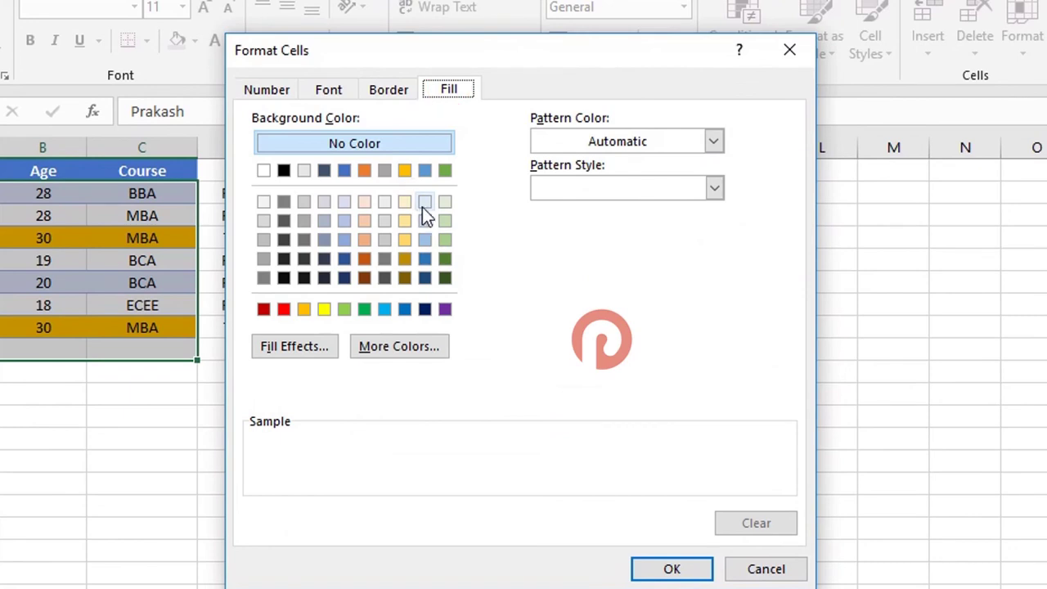
left_click(281, 312)
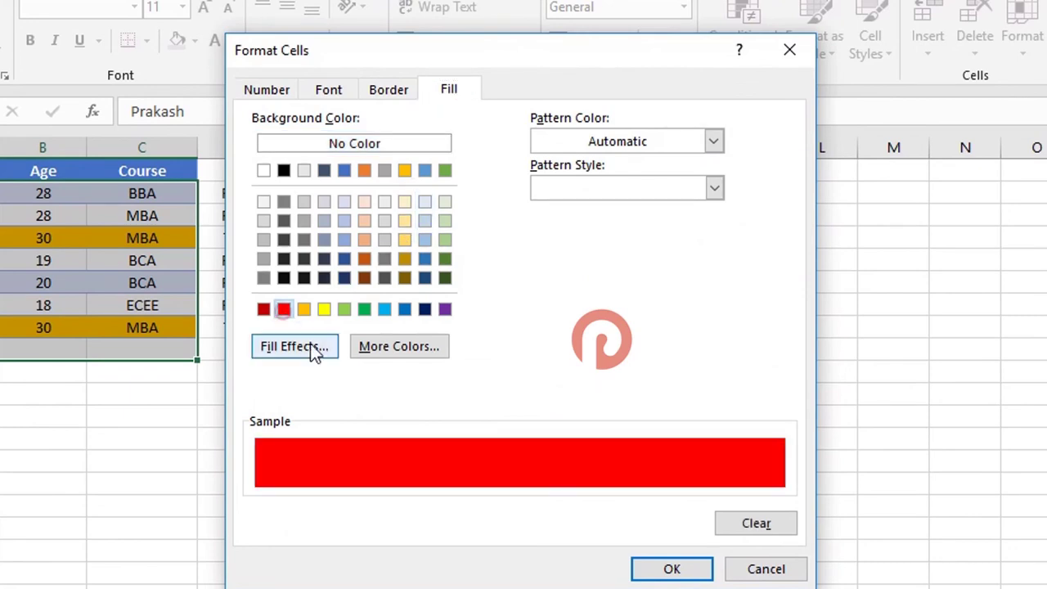
left_click(331, 90)
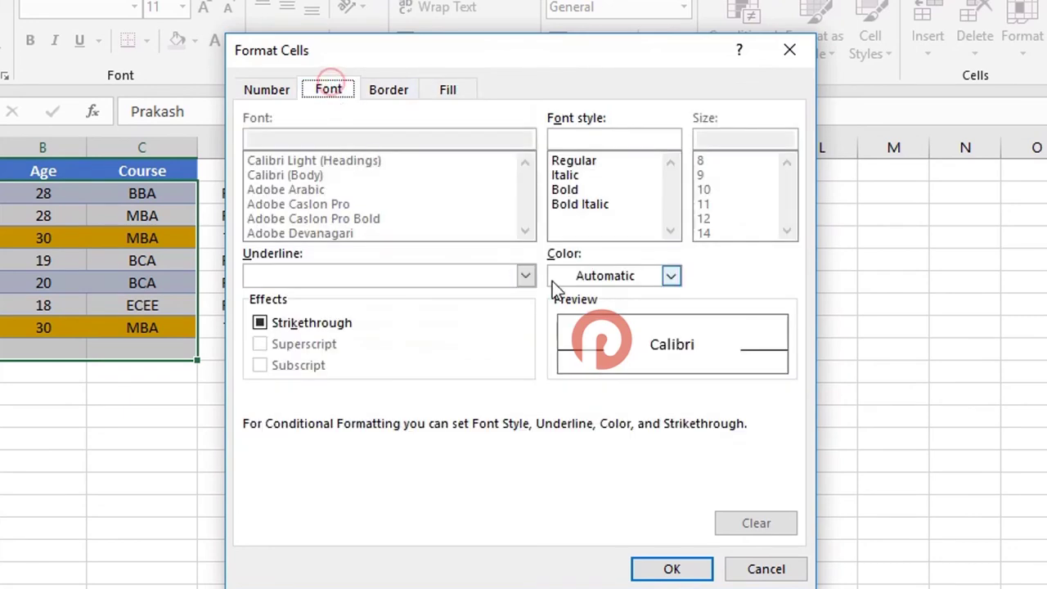
left_click(585, 282)
left_click(563, 350)
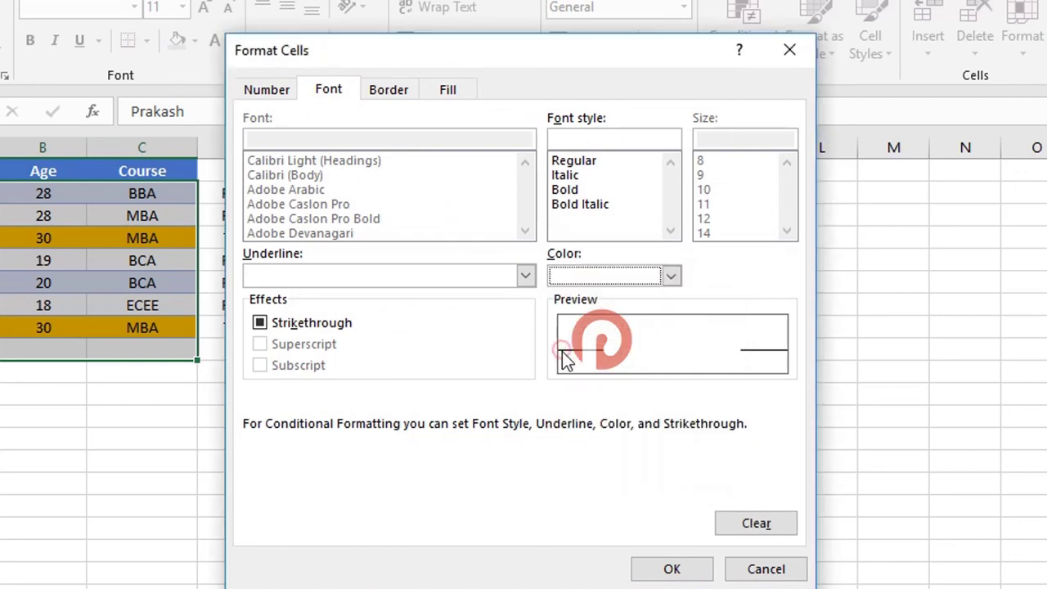
left_click(672, 569)
left_click(573, 478)
left_click(819, 501)
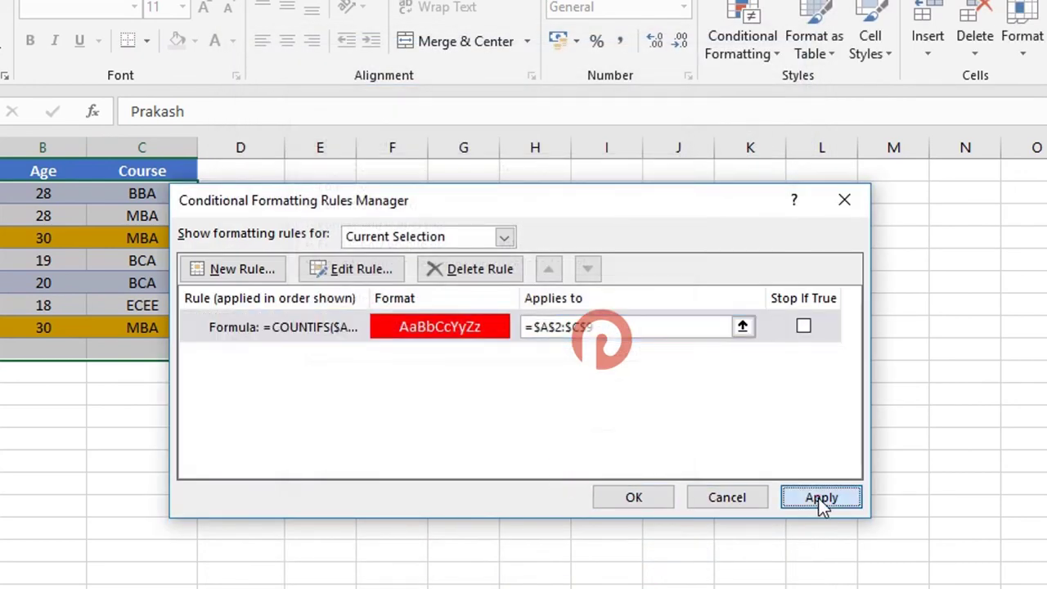
left_click(647, 505)
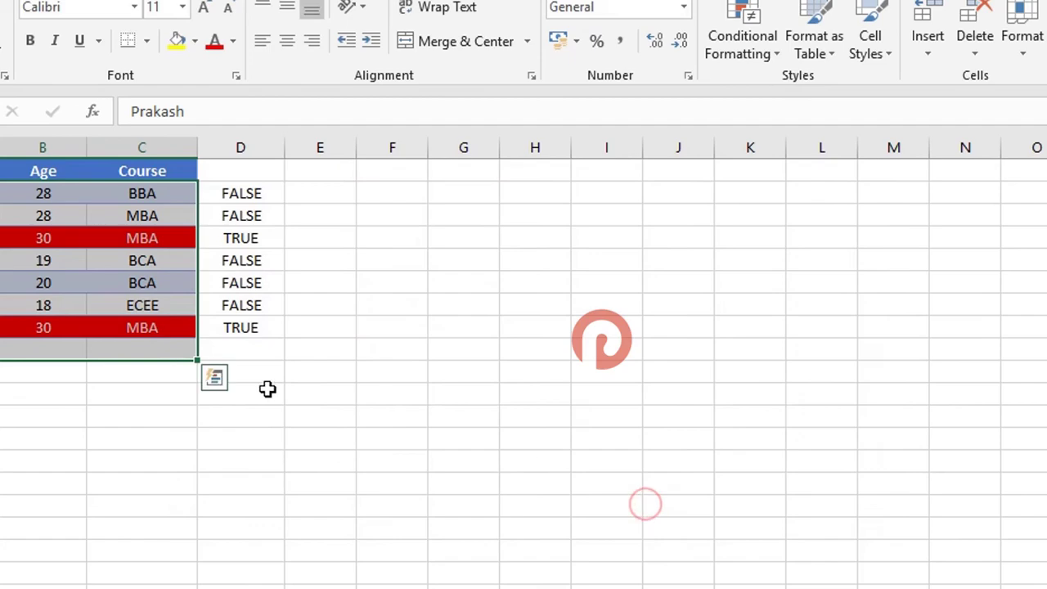
- Clear the column D TRUE/FALSE helper values and reselect data rows A2:C9
left_click(262, 391)
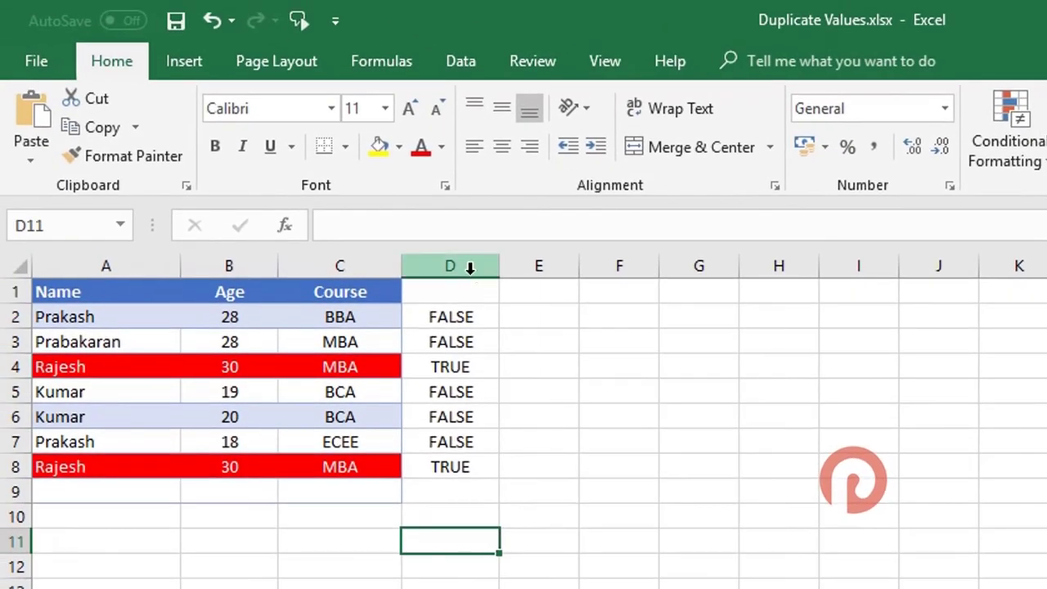
left_click_drag(470, 267, 619, 267)
key("Delete")
key("ctrl+Home")
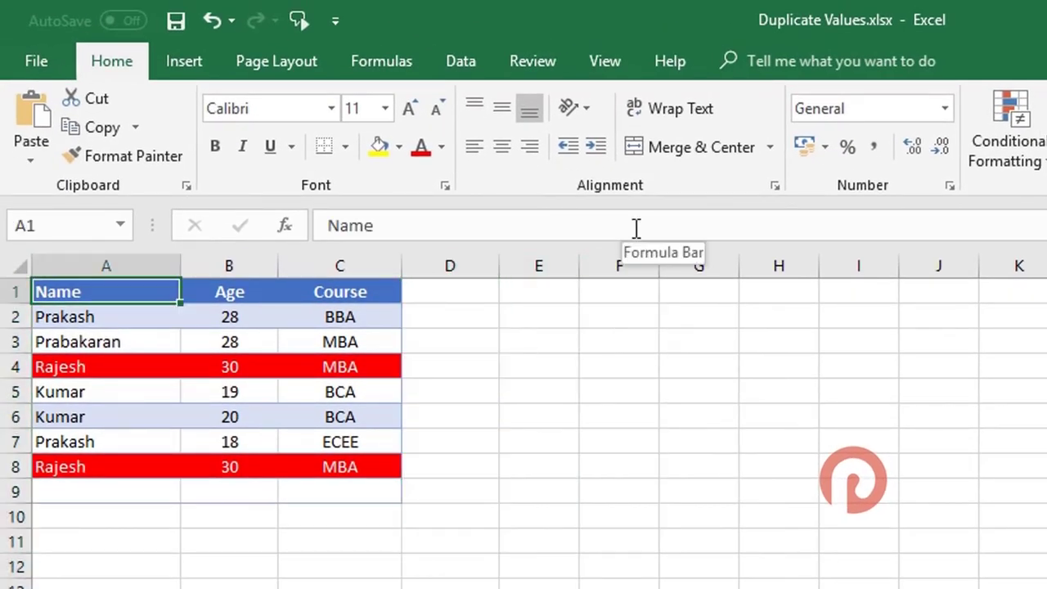
left_click(459, 322)
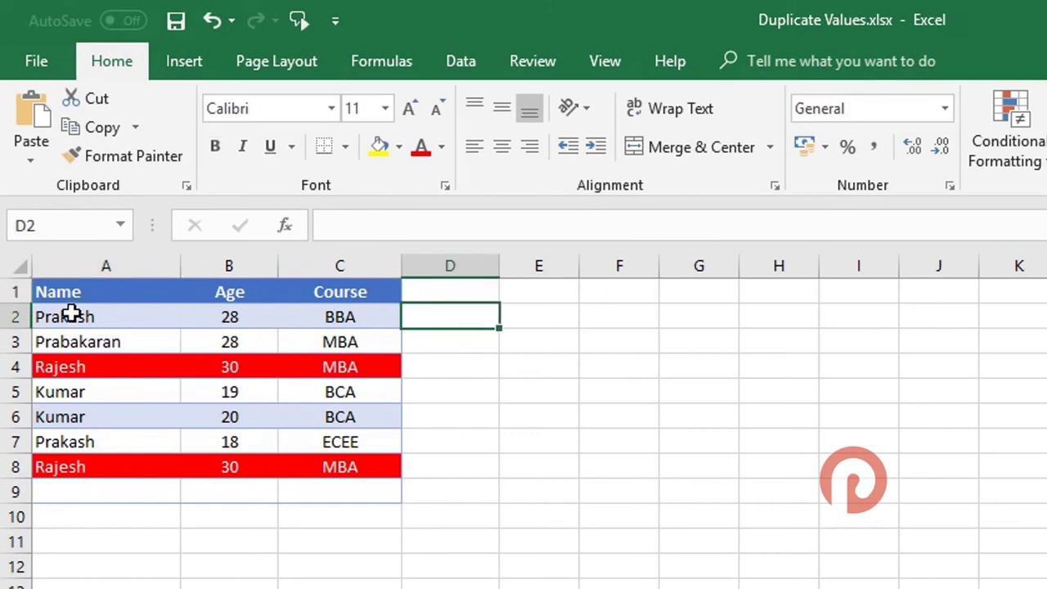
left_click_drag(71, 312, 345, 484)
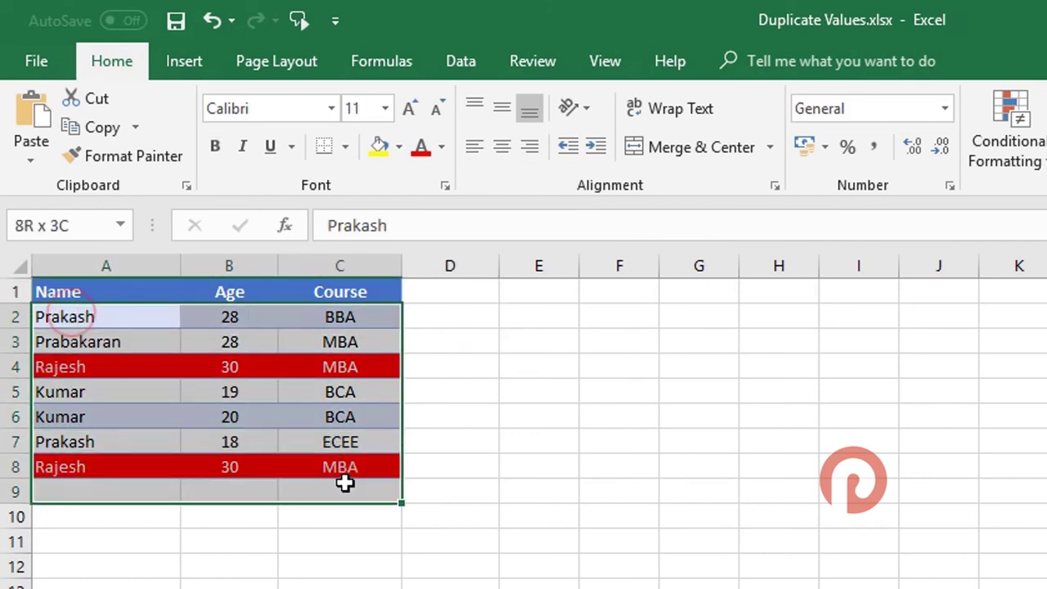
- Widen the duplicate rule's Applies to range from $A$2:$C$9 to $A$2:$C$20
left_click(992, 108)
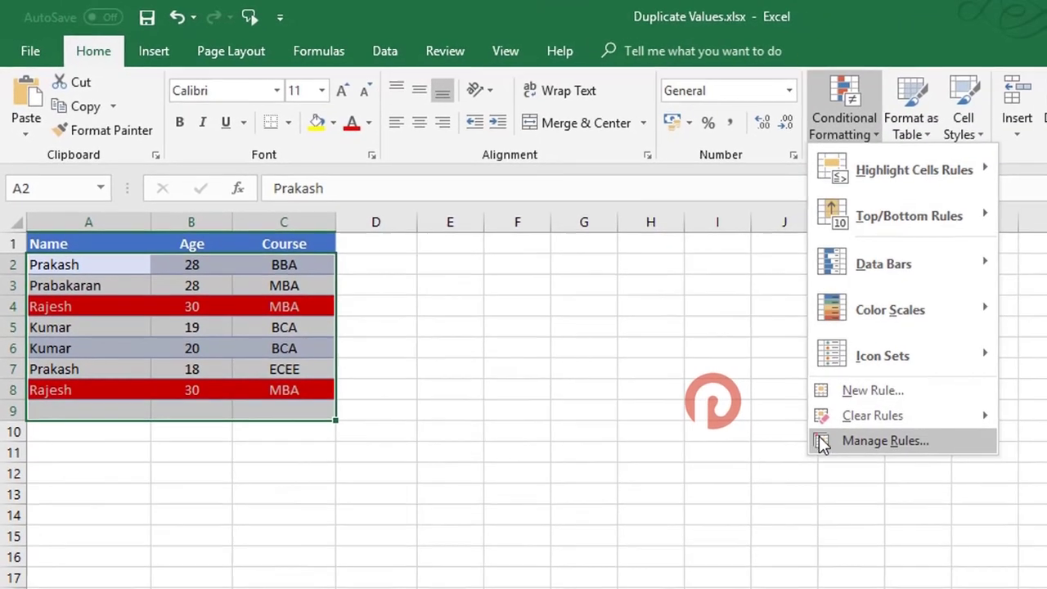
left_click(1014, 526)
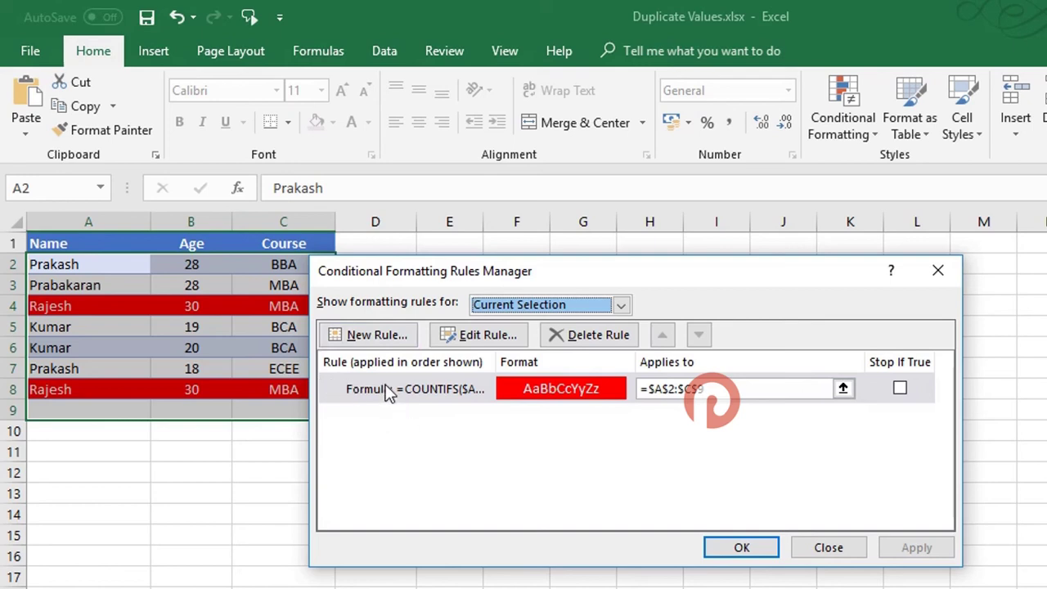
left_click(472, 402)
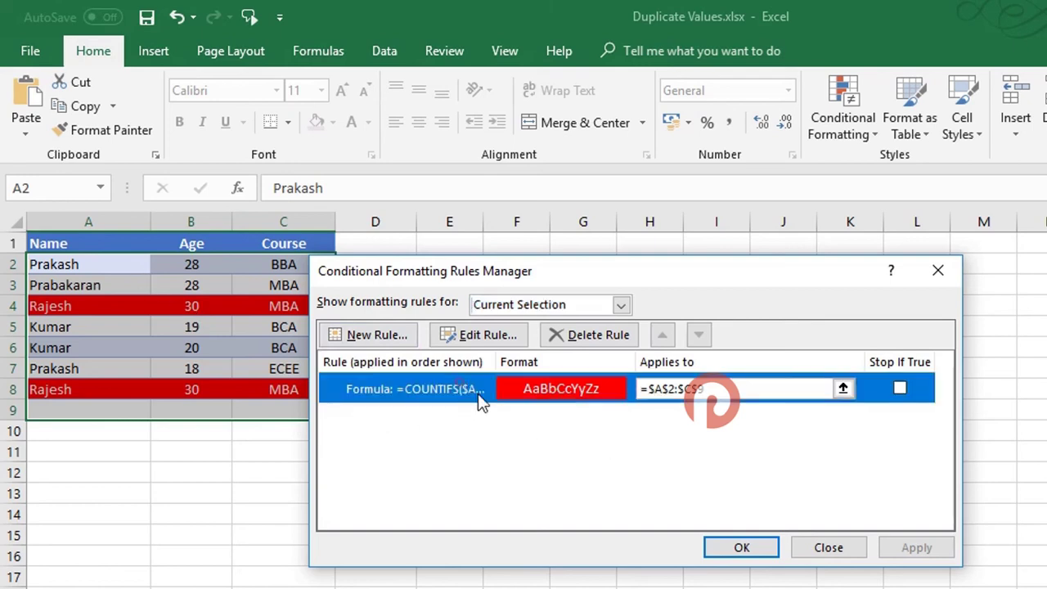
left_click(842, 388)
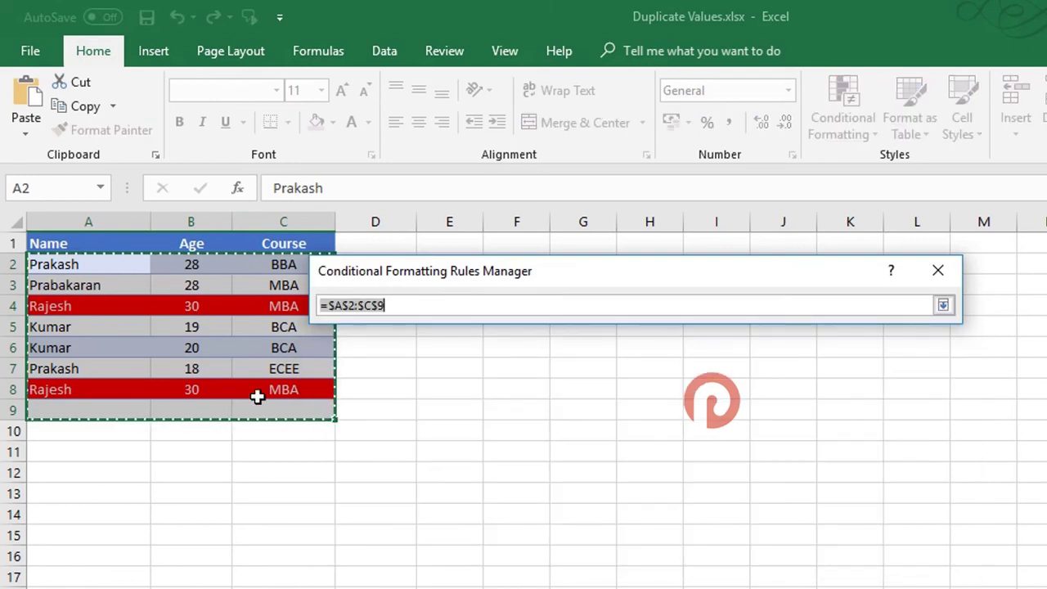
left_click(128, 264)
left_click_drag(127, 264, 270, 583)
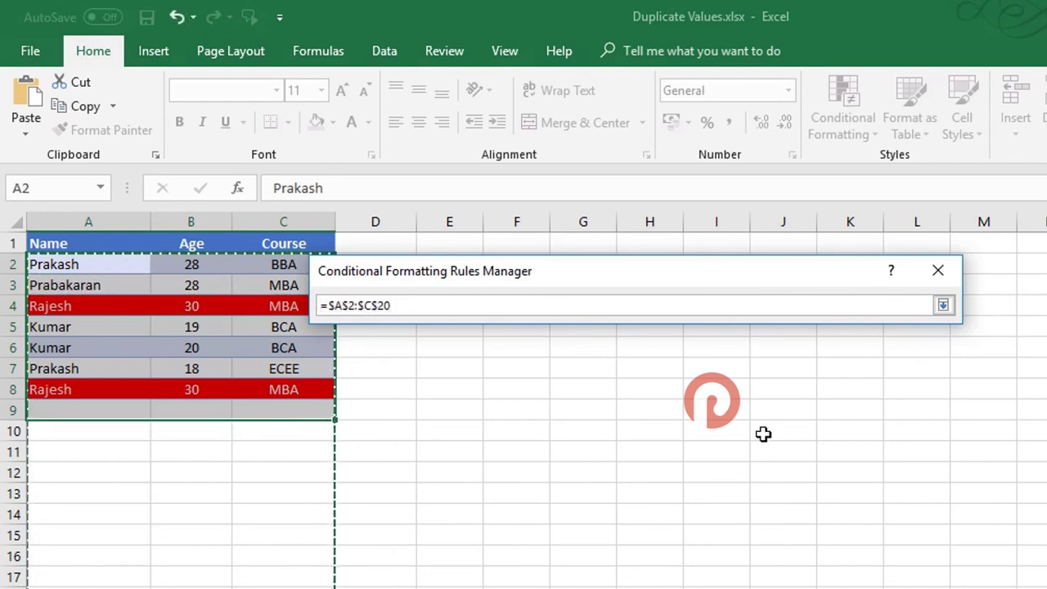
left_click(943, 305)
left_click(921, 549)
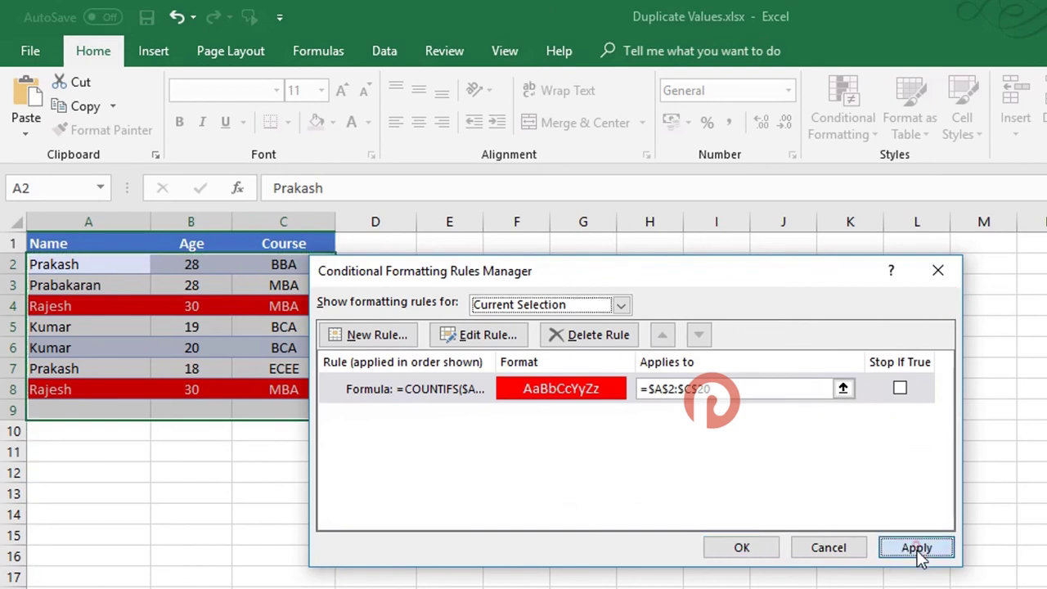
left_click(749, 547)
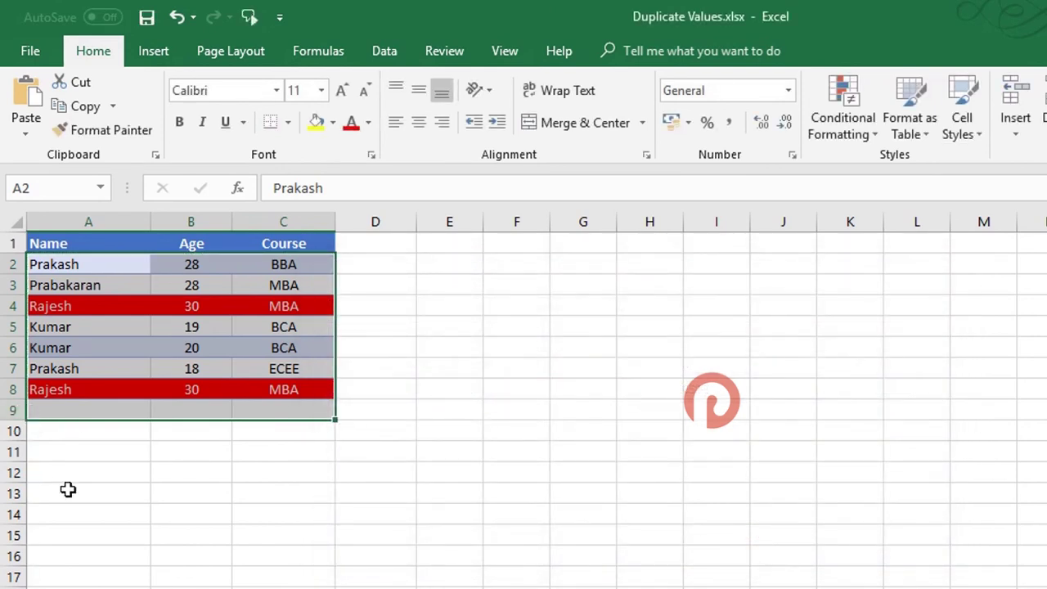
- Enter a new row 9 reading Kumar, 20, BCA, duplicating row 6
left_click(88, 587)
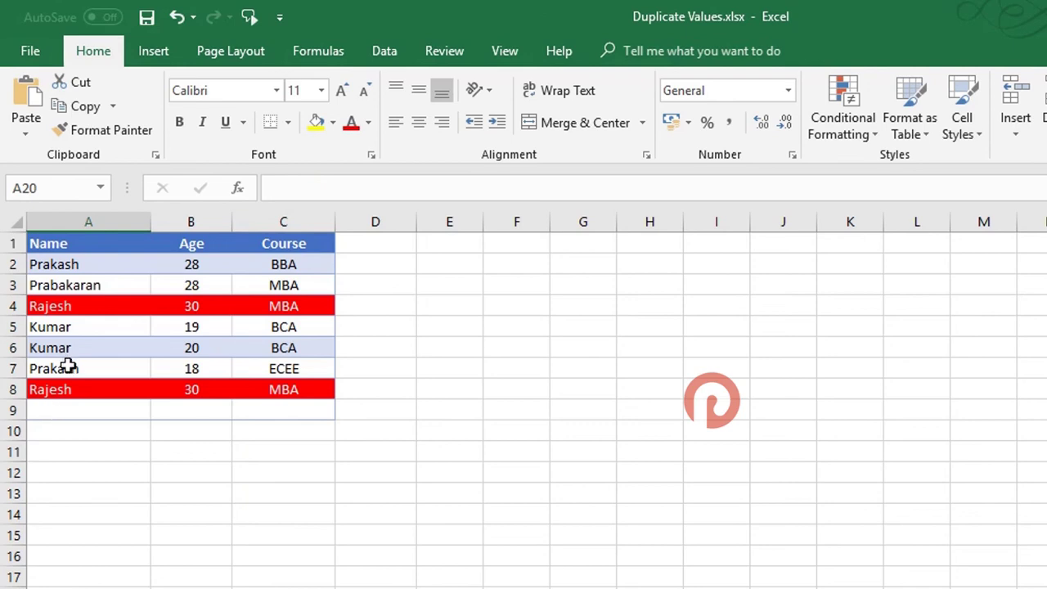
left_click_drag(67, 348, 278, 350)
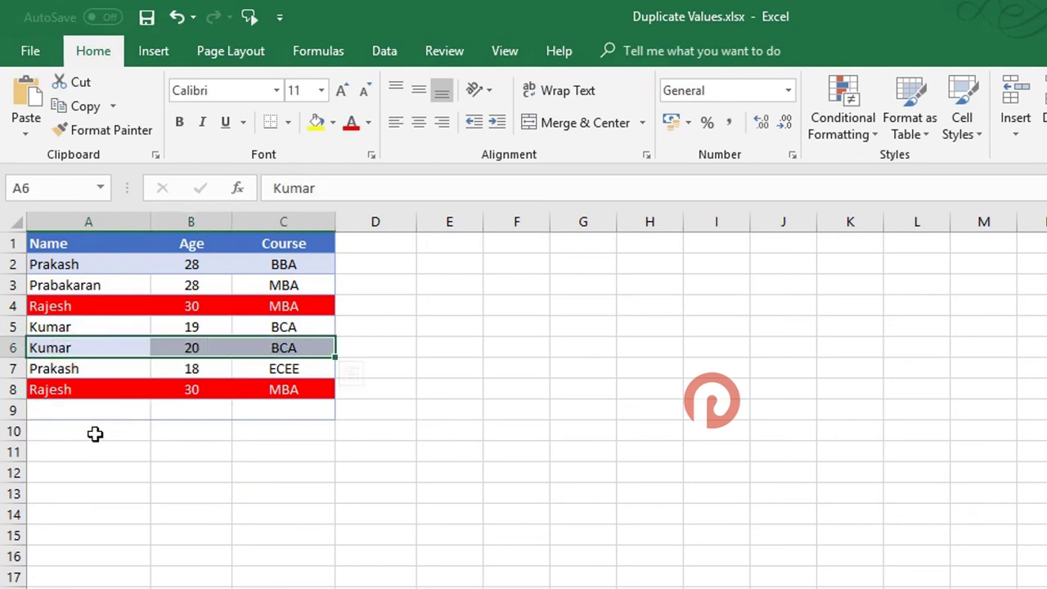
key("ctrl+q")
left_click(91, 408)
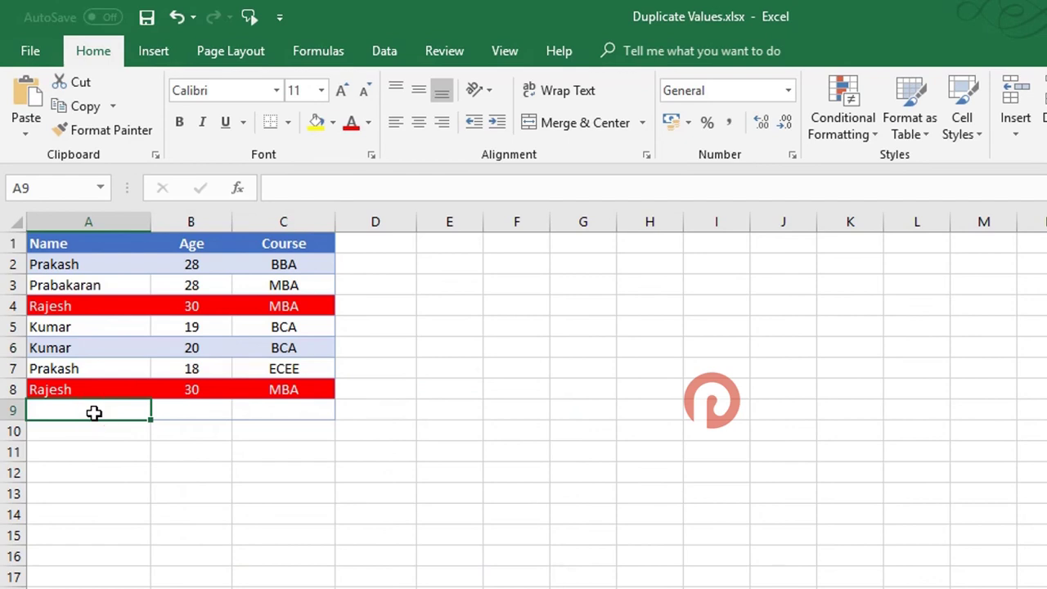
type("Kumar")
key("Tab")
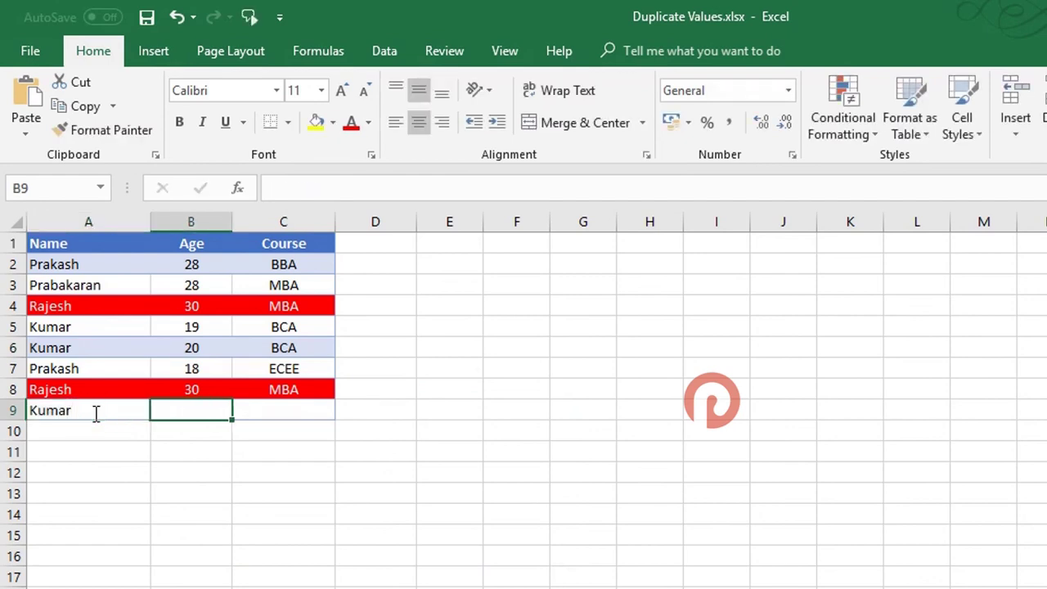
type("20")
key("Tab")
type("B")
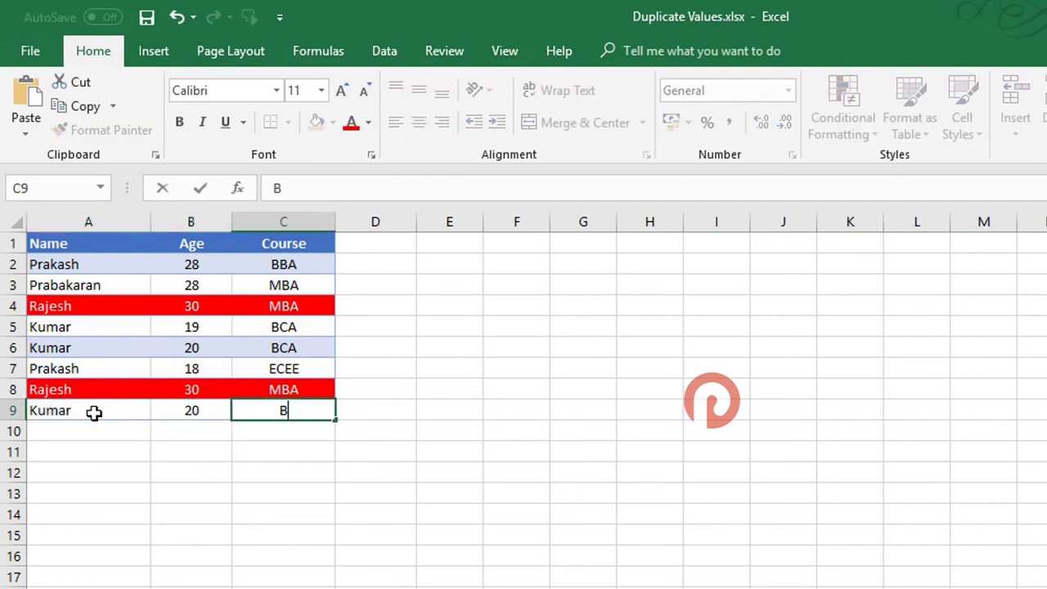
type("CA")
key("Return")
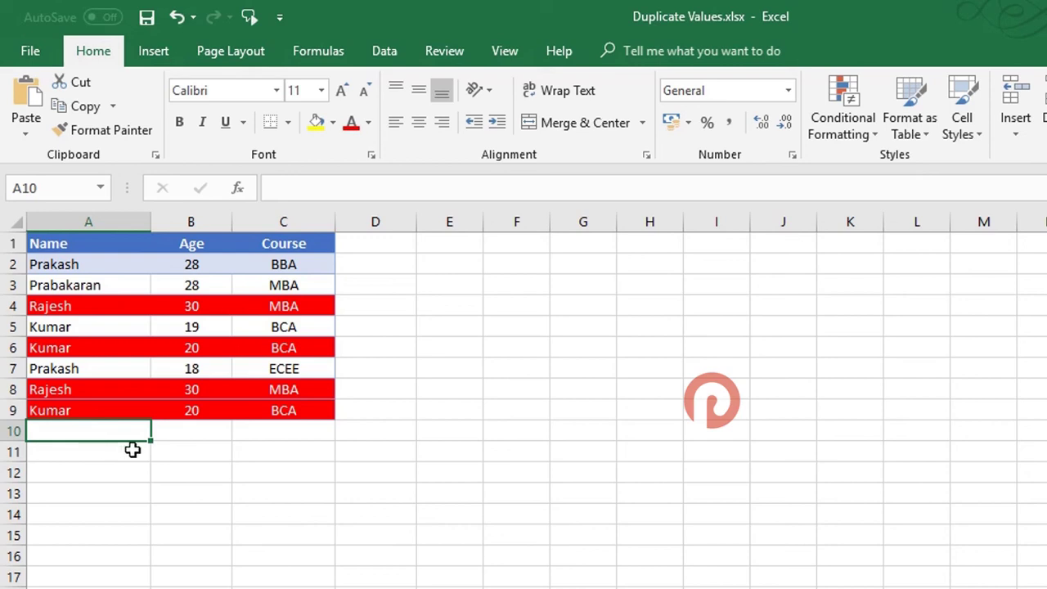
left_click_drag(71, 322, 252, 326)
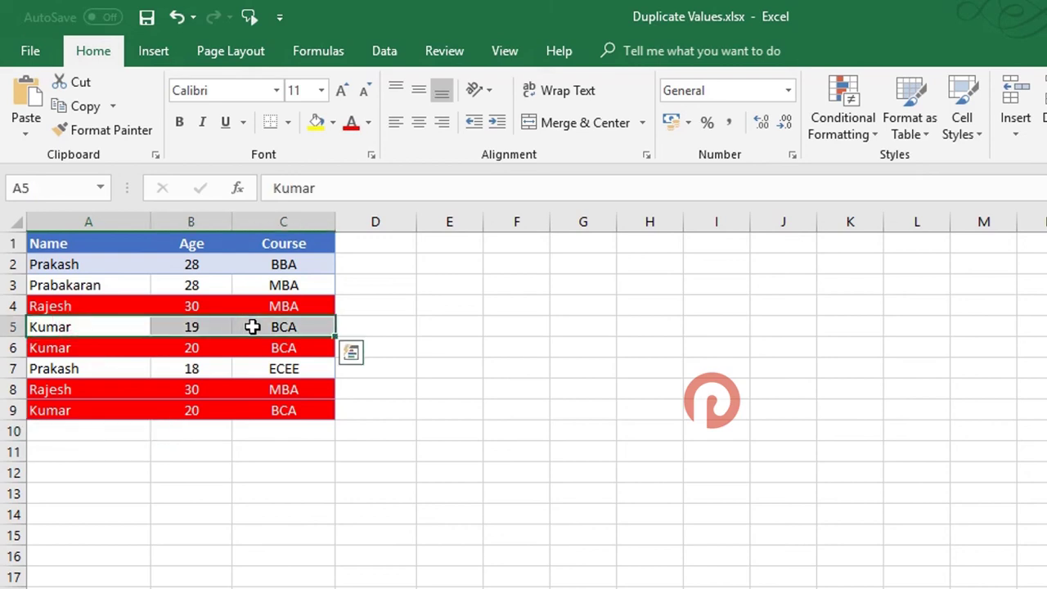
left_click(1030, 410)
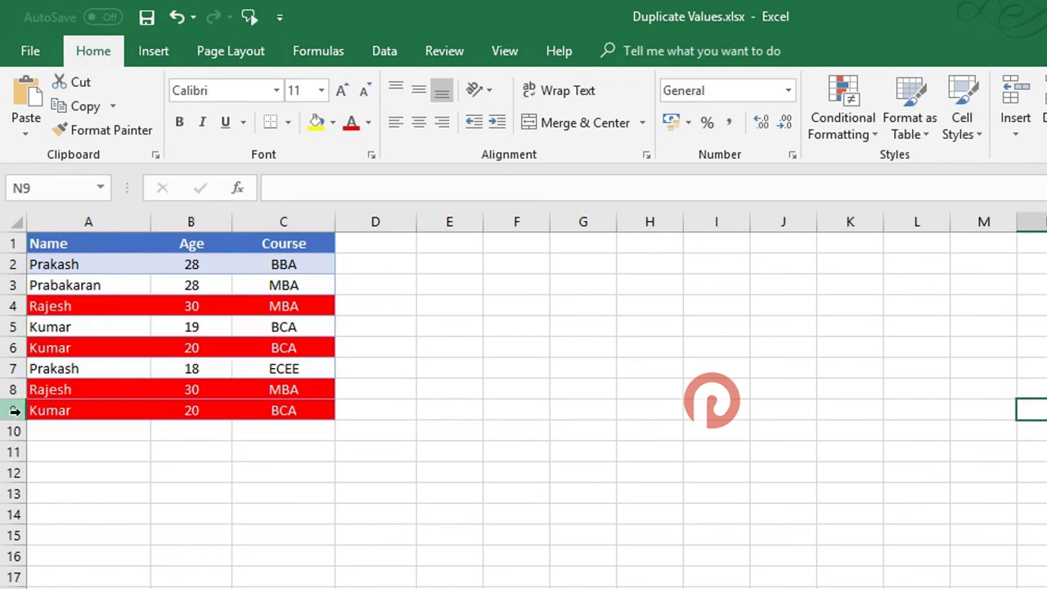
left_click(41, 434)
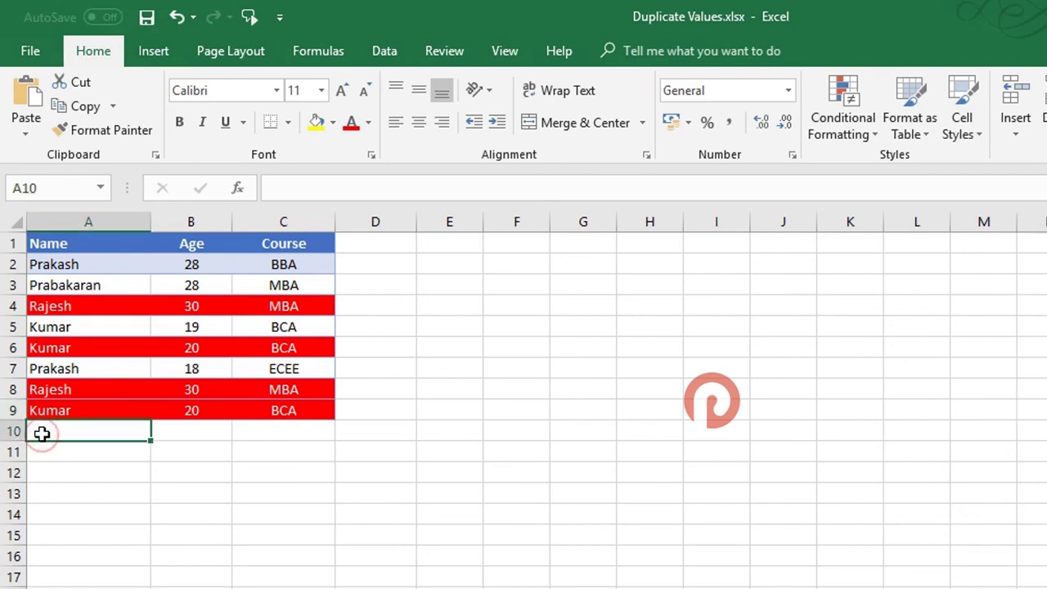